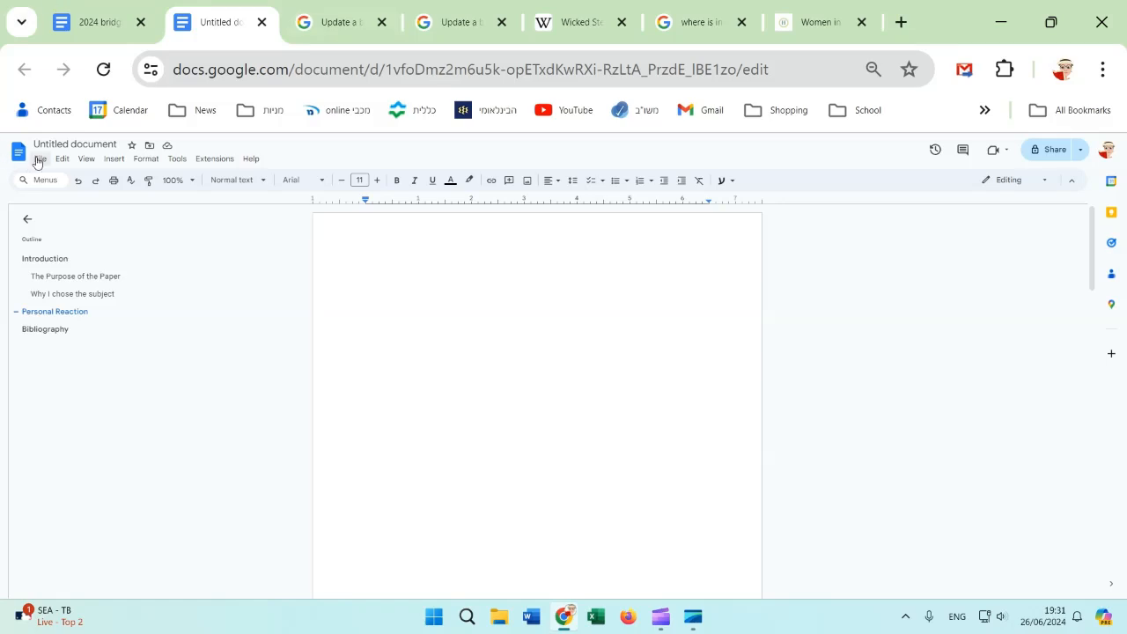
pyautogui.click(26, 219)
pyautogui.click(40, 160)
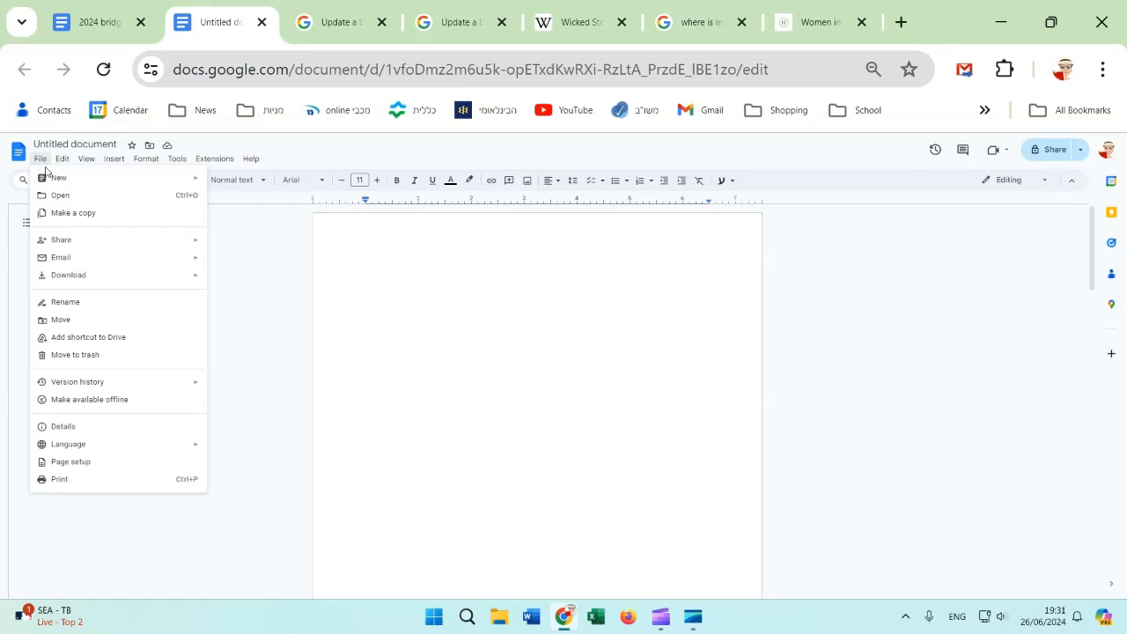
pyautogui.moveTo(58, 179)
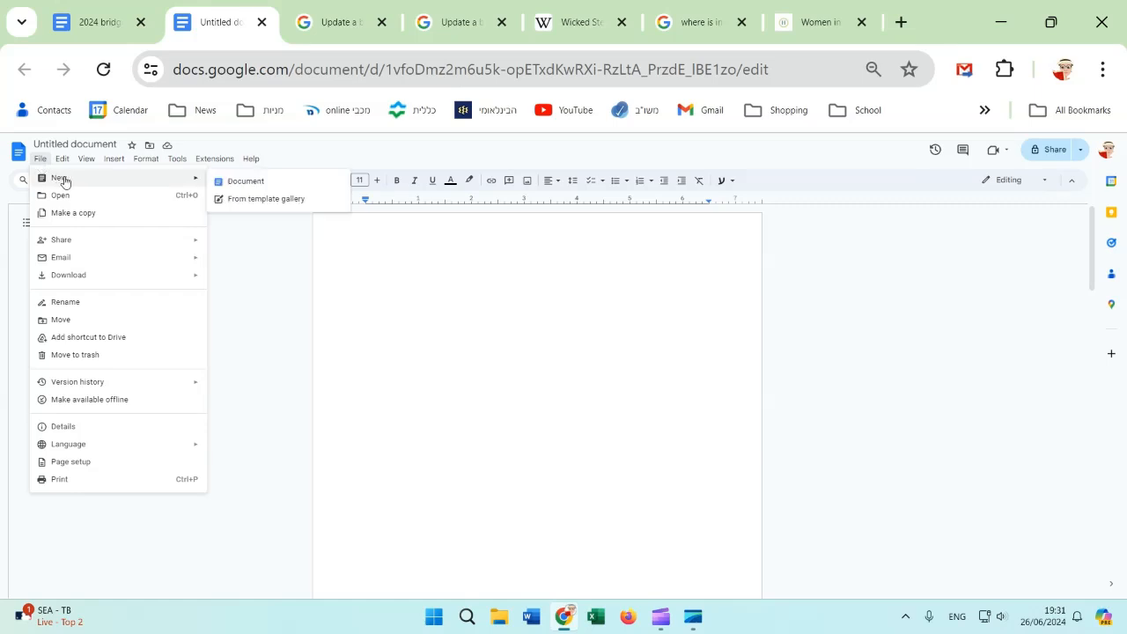
pyautogui.click(433, 329)
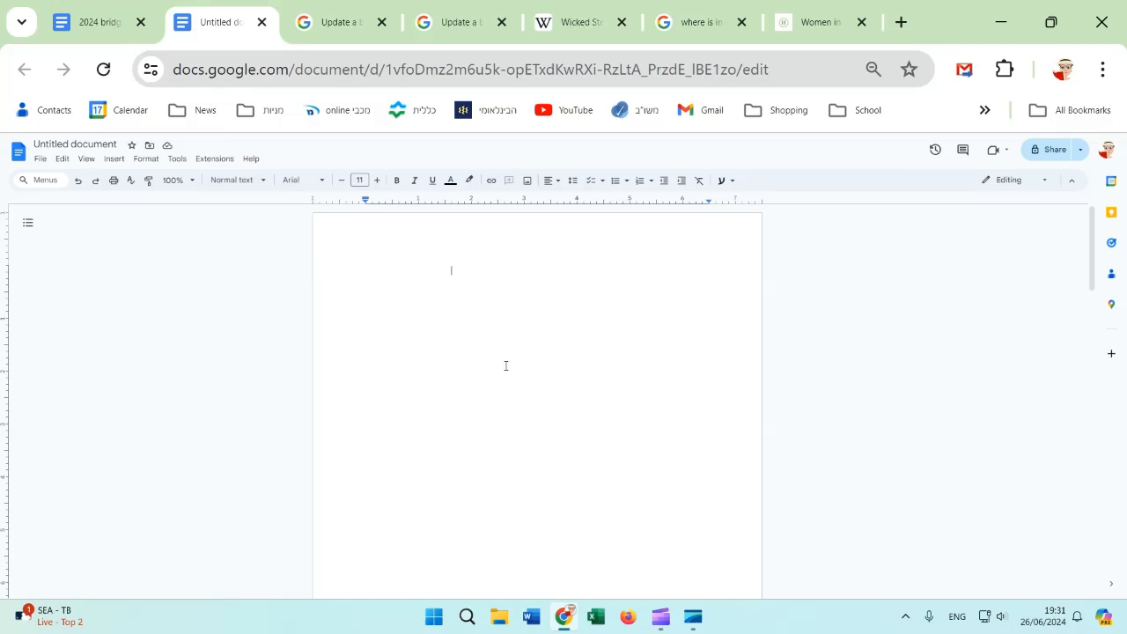
# Delete the table of contents together with its "Table of Content" title from the second page.
pyautogui.scroll(-7, 506, 362)
pyautogui.scroll(-2, 506, 359)
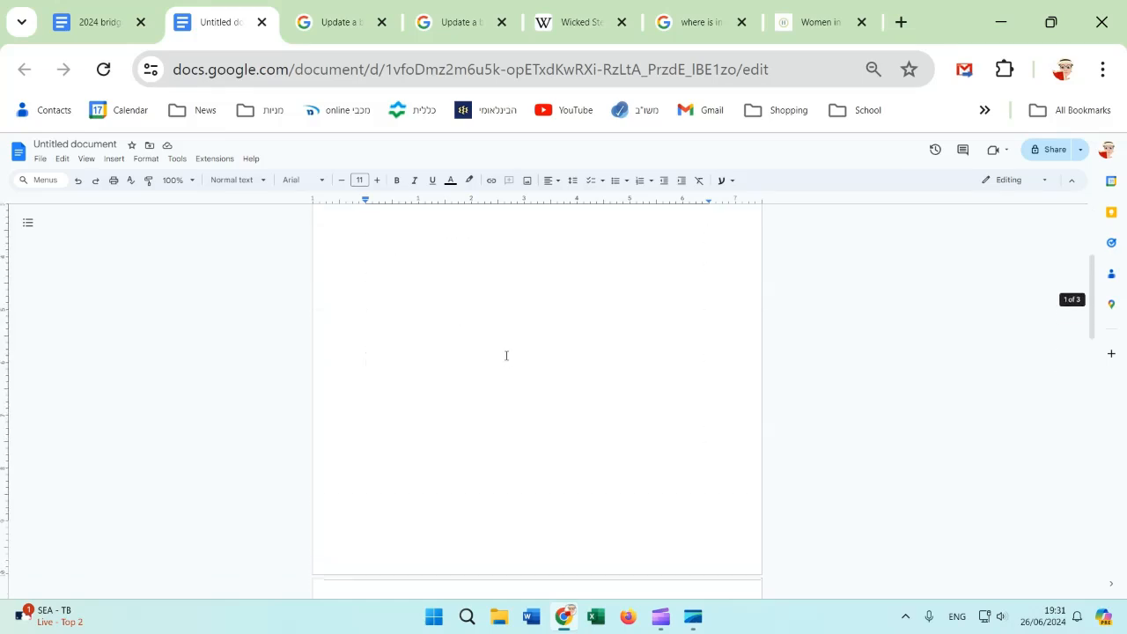
pyautogui.scroll(3, 506, 354)
pyautogui.moveTo(447, 401); pyautogui.dragTo(367, 303)
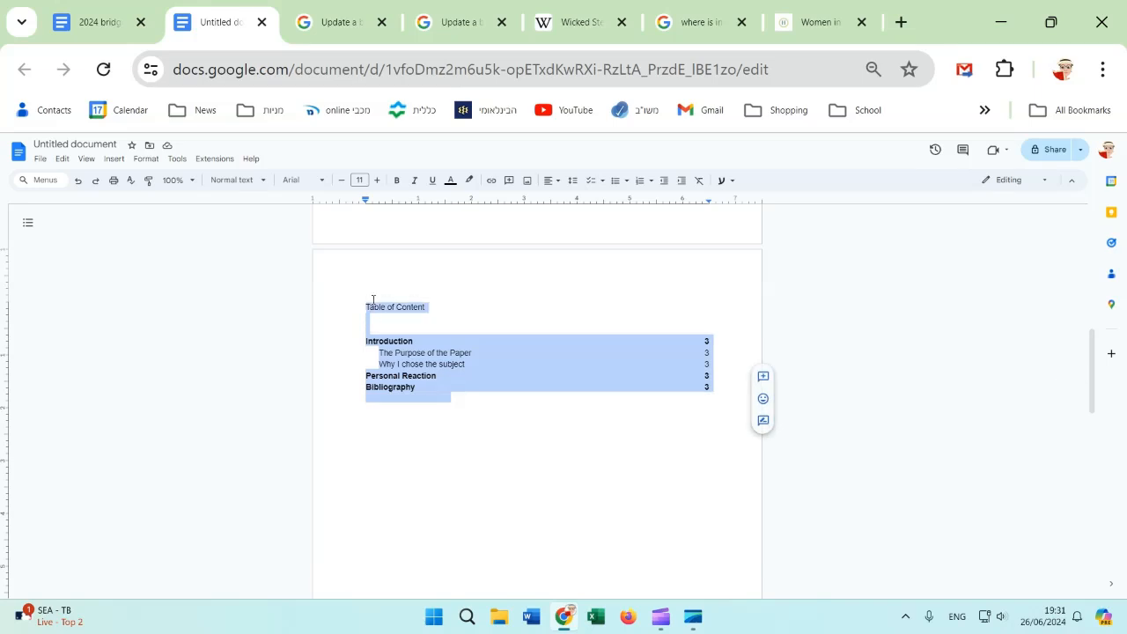
pyautogui.press('BackSpace')
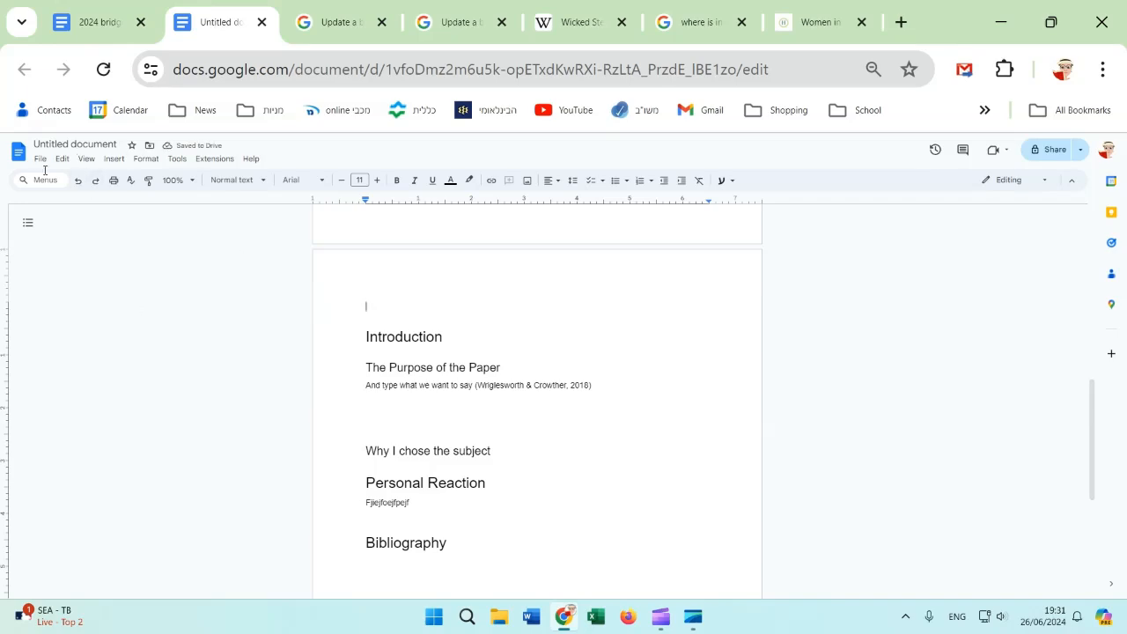
# Close the untitled document, switch to the 2024 bridging project template and create a new blank document.
pyautogui.click(261, 22)
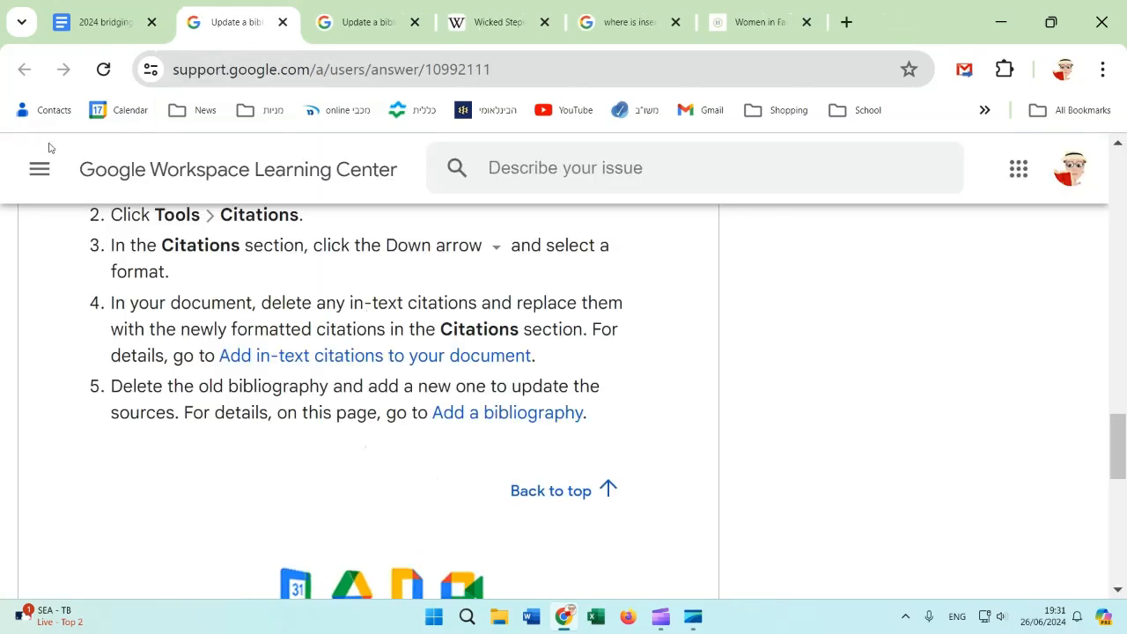
pyautogui.click(88, 25)
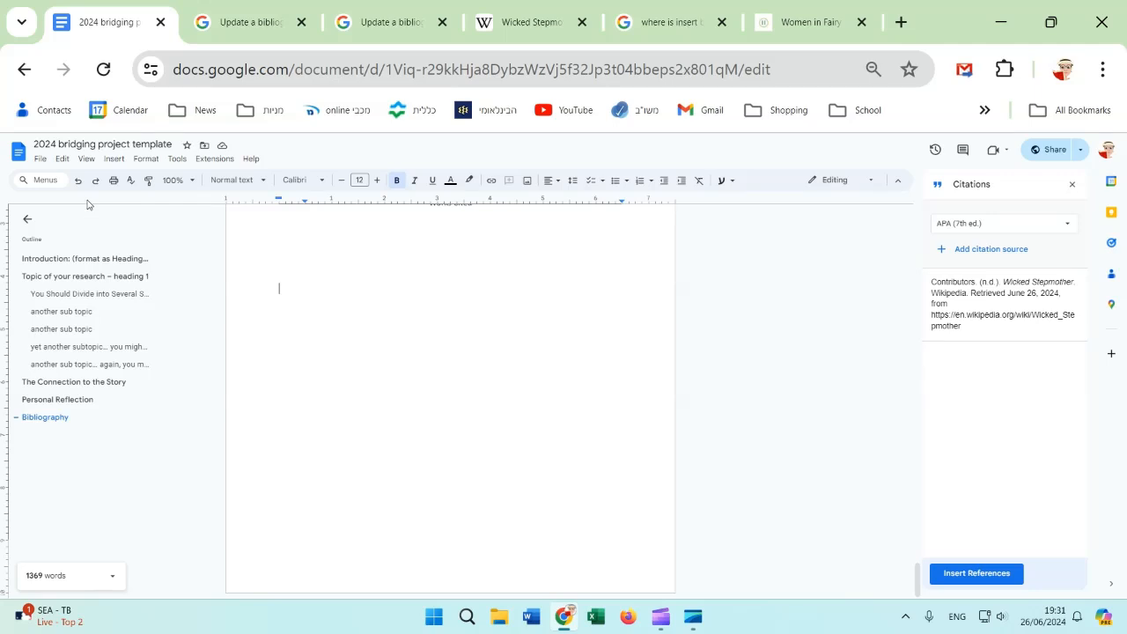
pyautogui.click(40, 158)
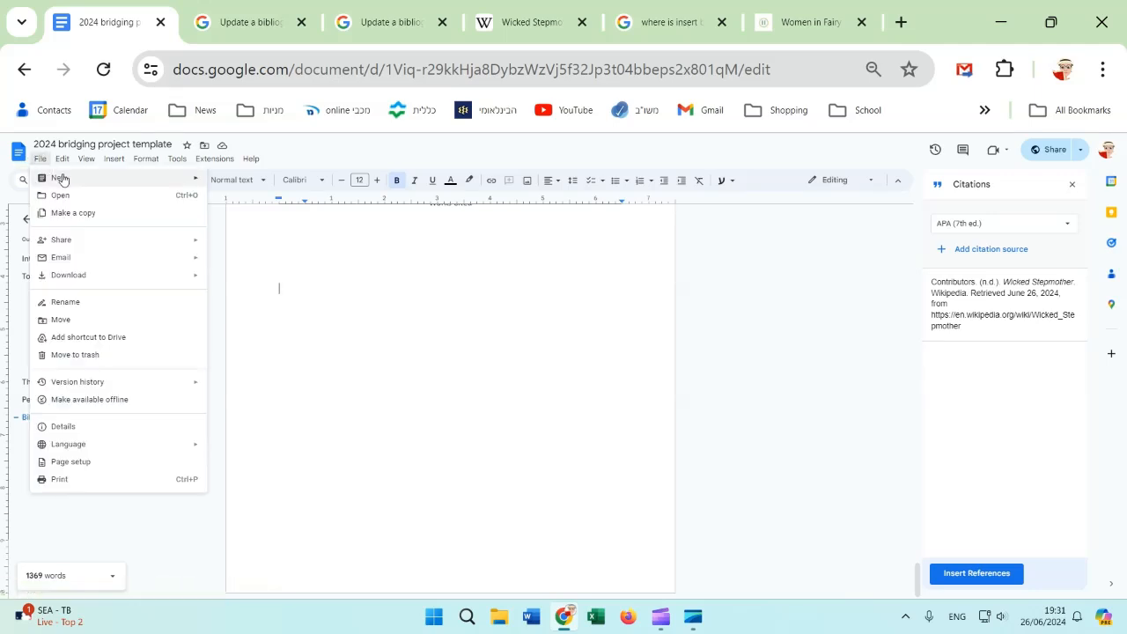
pyautogui.moveTo(62, 182)
pyautogui.click(231, 183)
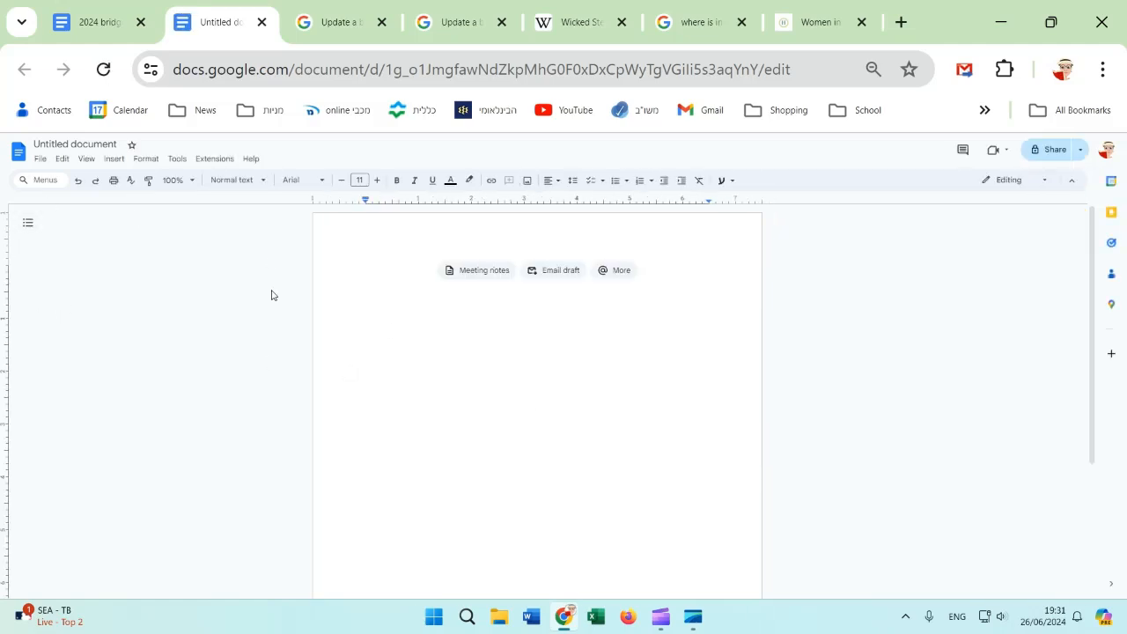
# Insert several blank lines at the start of the first page and enter the text "Title" below them.
pyautogui.scroll(-3, 545, 384)
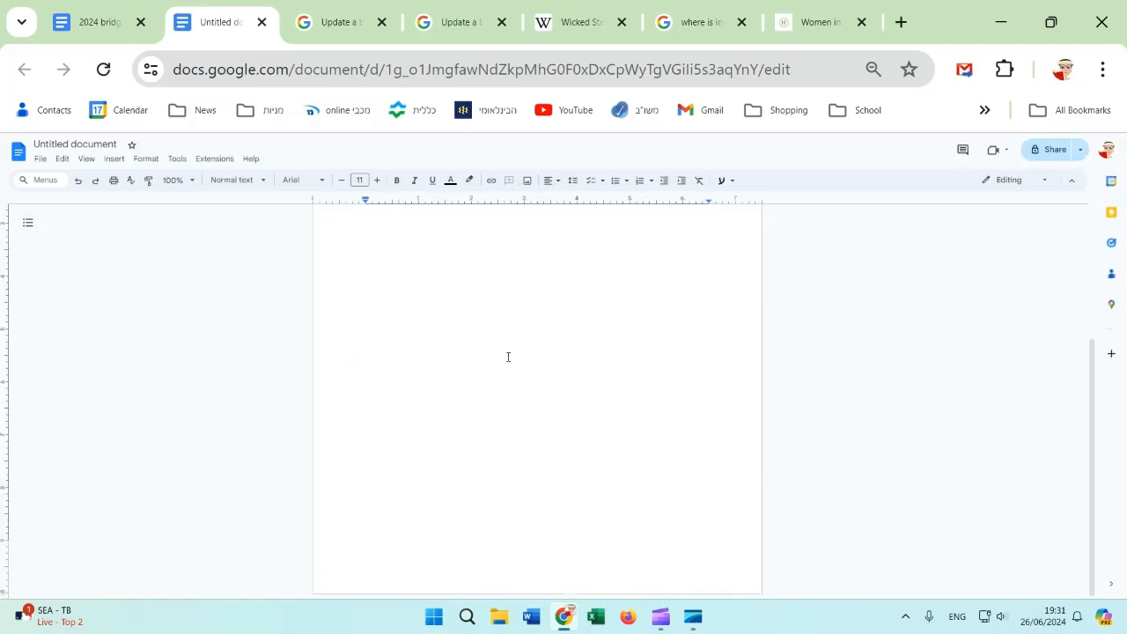
pyautogui.scroll(3, 508, 357)
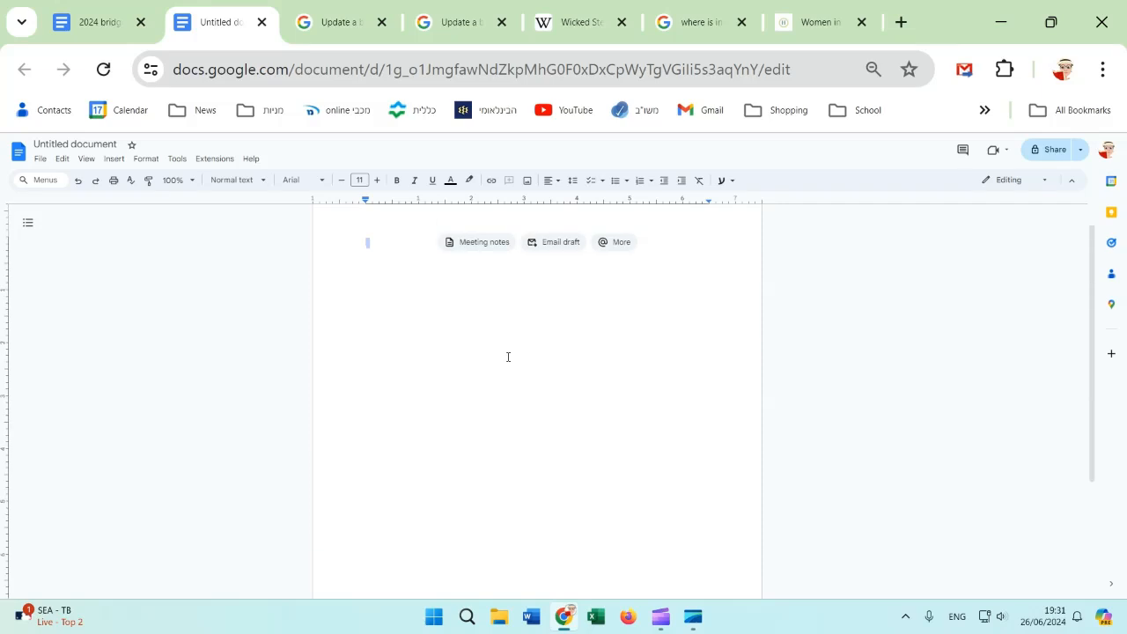
pyautogui.press('Return')
pyautogui.press('Return')
pyautogui.press('Return')
pyautogui.press('Return')
pyautogui.press('Return')
pyautogui.press('Return')
pyautogui.press('Return')
pyautogui.press('Return')
pyautogui.press('Return')
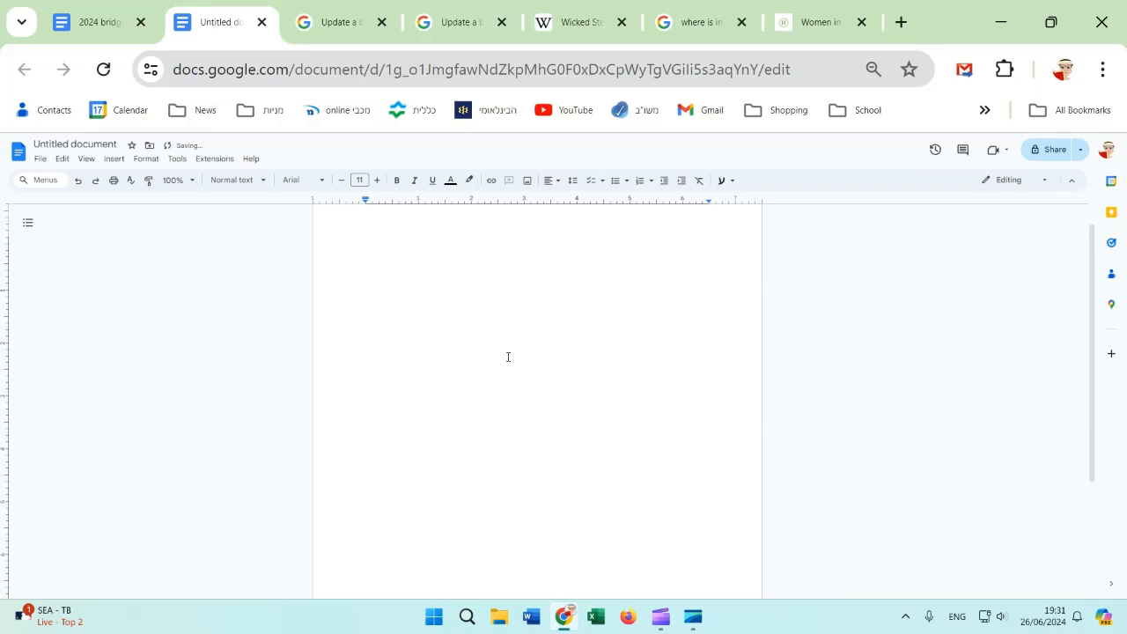
pyautogui.write('156')
pyautogui.moveTo(379, 339); pyautogui.dragTo(358, 332)
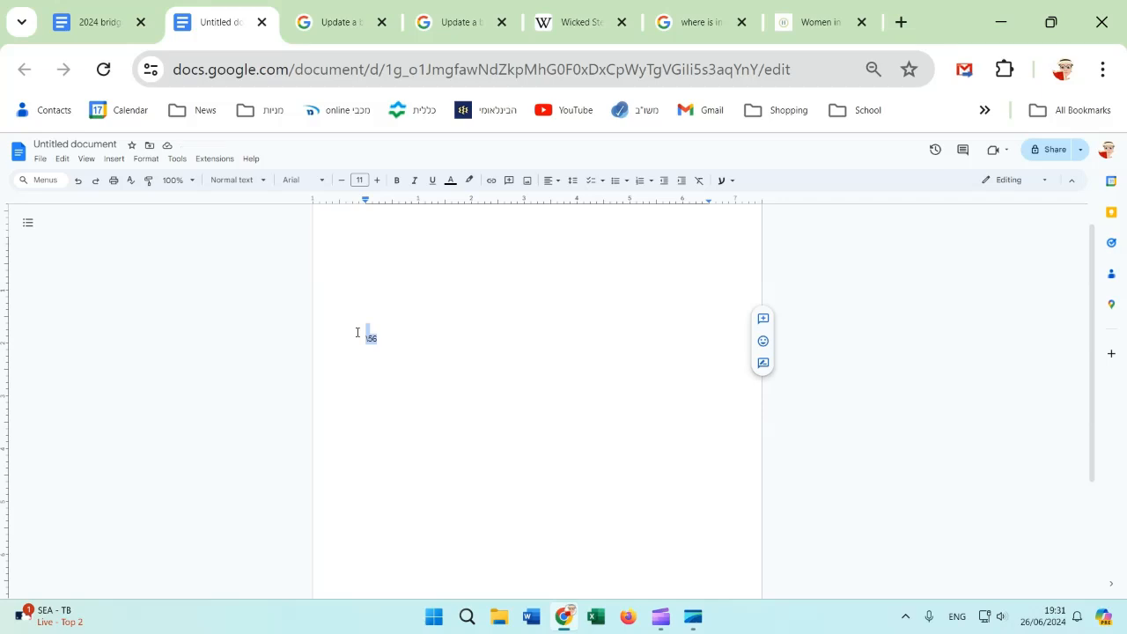
pyautogui.write('Title')
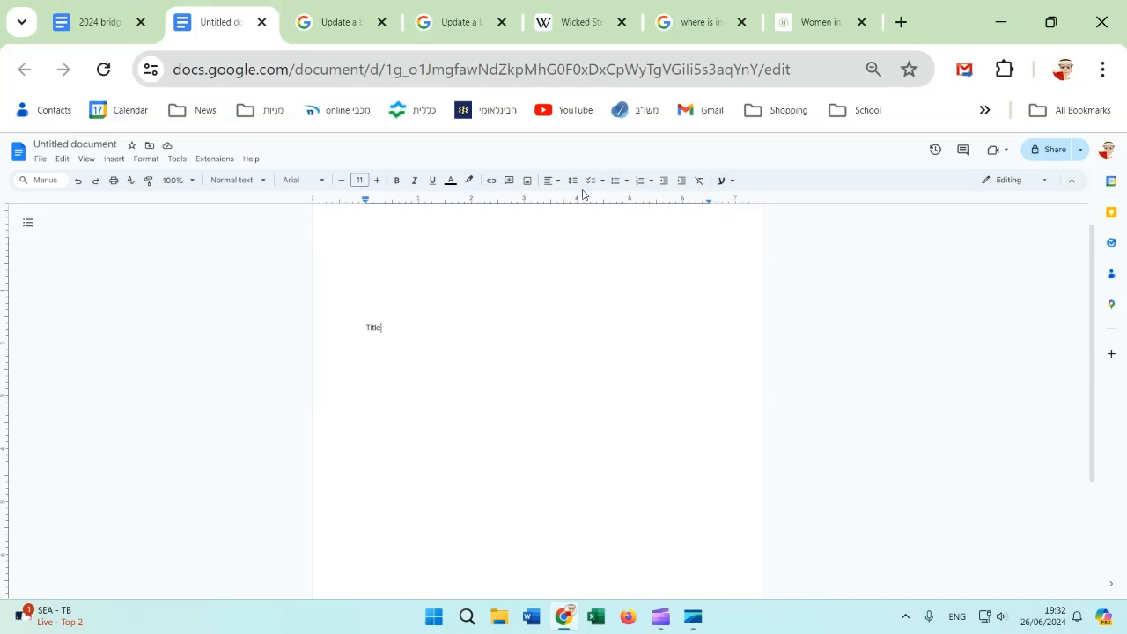
# Centre the word "Title" on the cover page and enlarge its font size to 17.
pyautogui.click(555, 184)
pyautogui.click(569, 200)
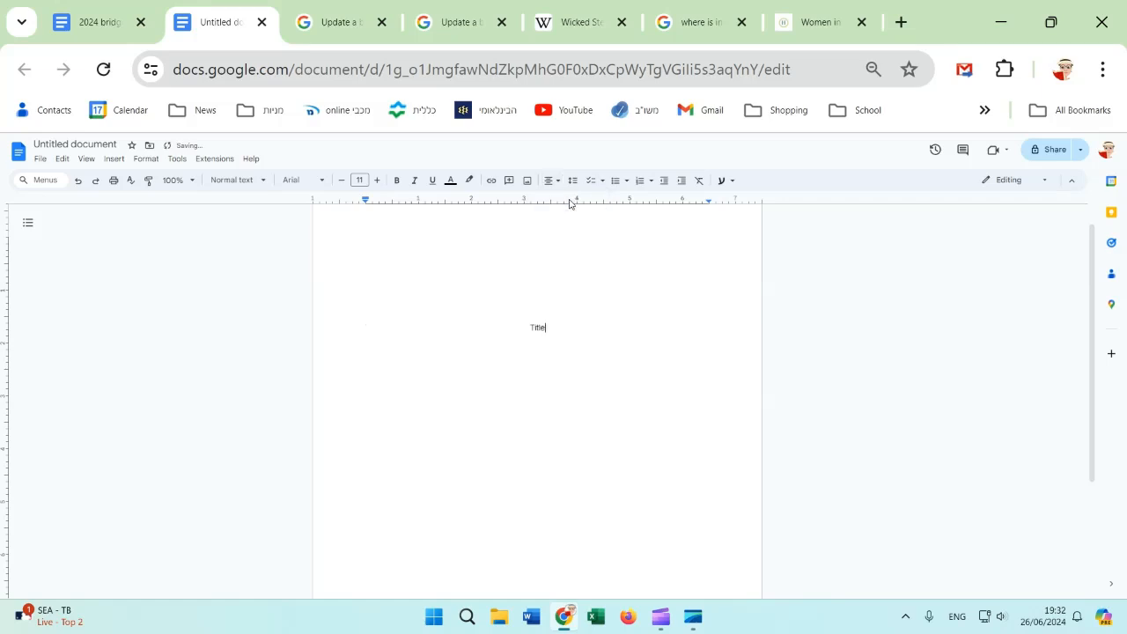
pyautogui.doubleClick(553, 334)
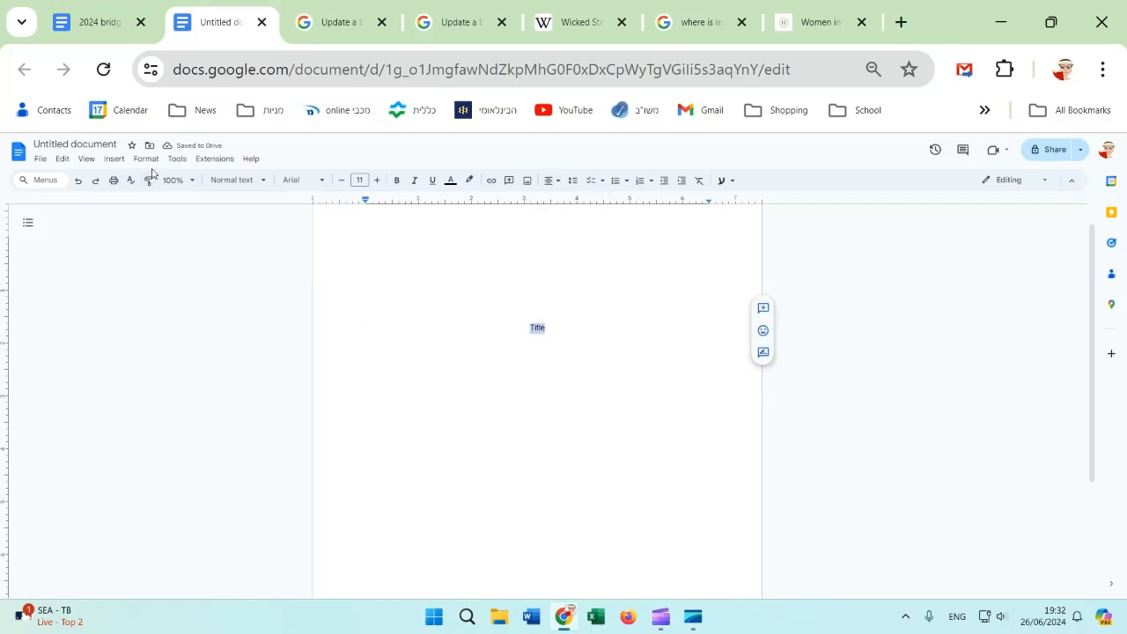
pyautogui.click(377, 181)
pyautogui.click(376, 180)
pyautogui.click(376, 181)
pyautogui.click(376, 181)
pyautogui.click(376, 180)
pyautogui.click(376, 181)
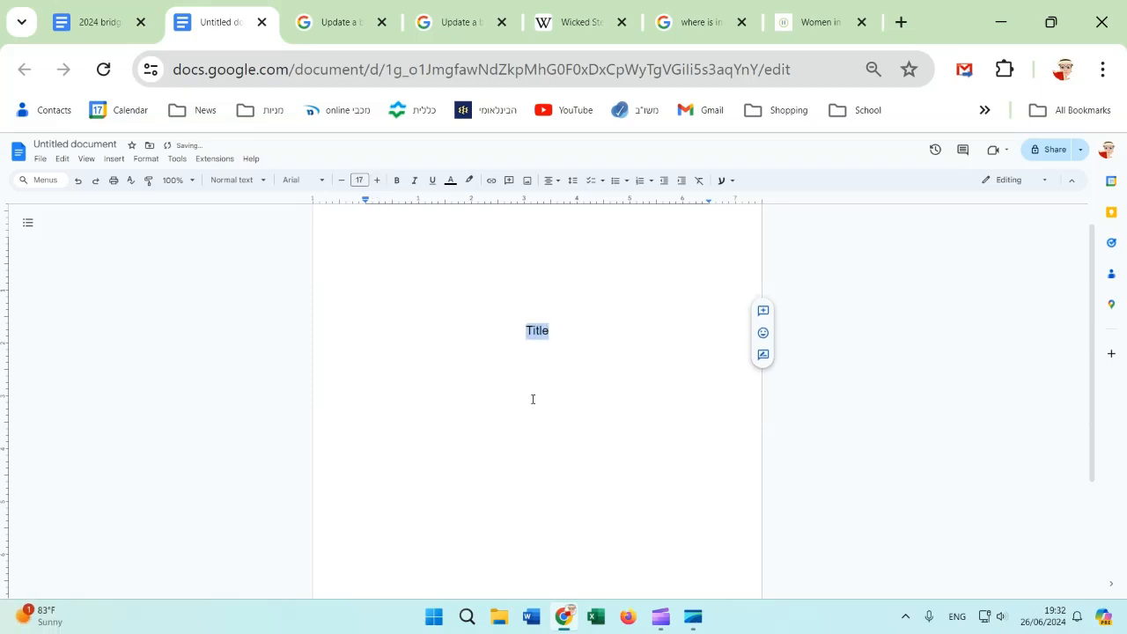
# Insert a page break after the title and enter "Introduction" left-aligned on the new page.
pyautogui.scroll(-5, 540, 402)
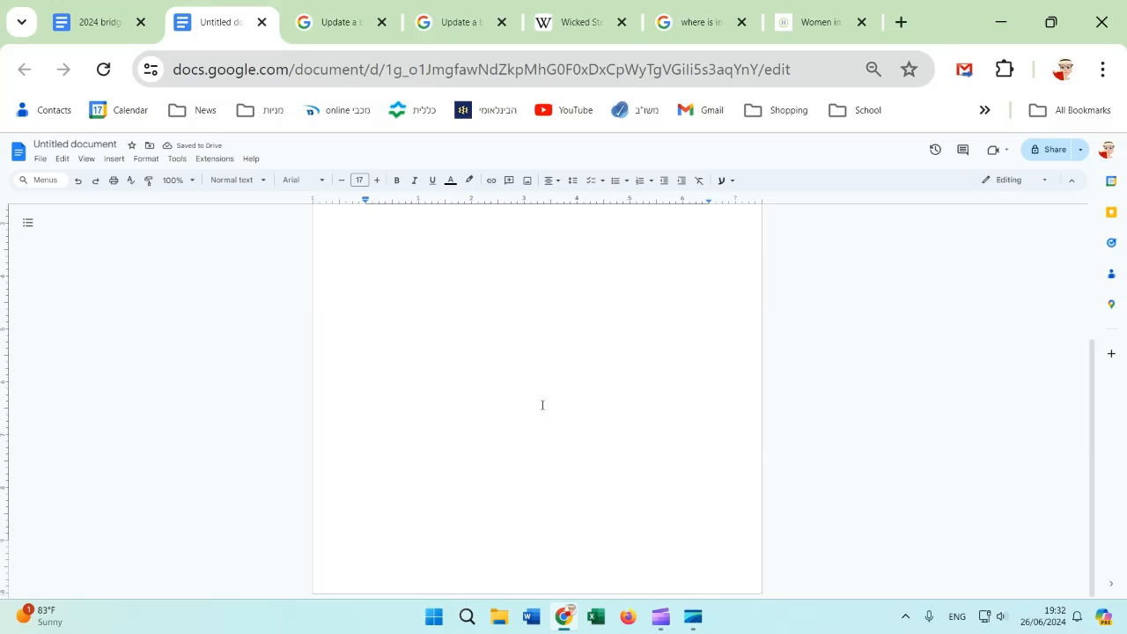
pyautogui.hotkey('ctrl', 'Return')
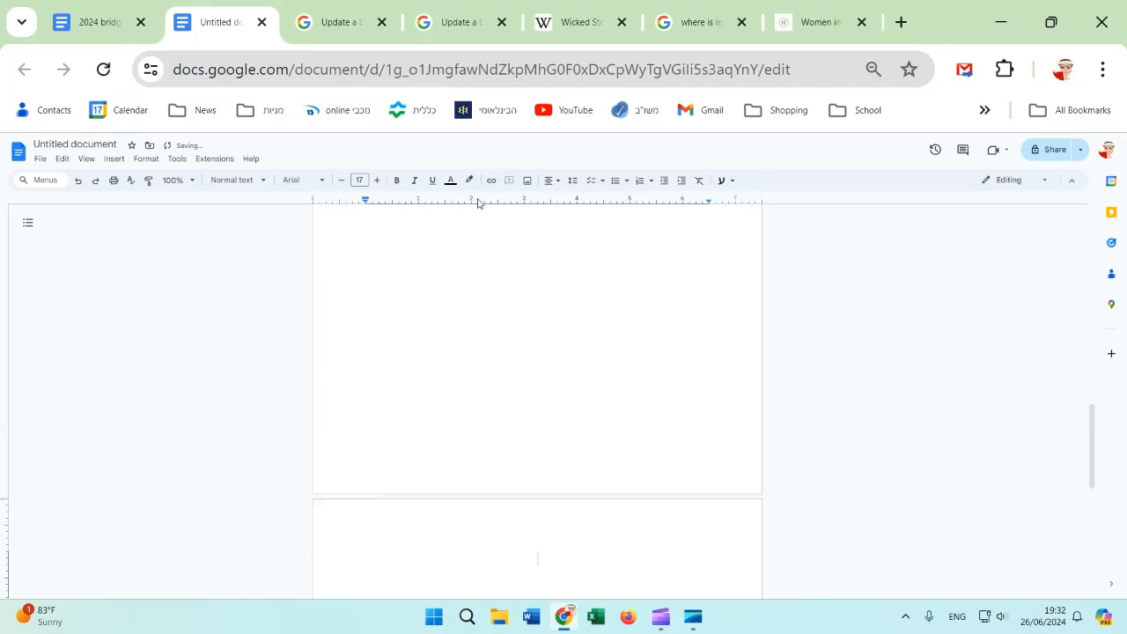
pyautogui.click(552, 181)
pyautogui.click(553, 200)
pyautogui.write('Introduction')
# Apply the Heading 1 style to "Introduction" and show the document outline.
pyautogui.click(144, 160)
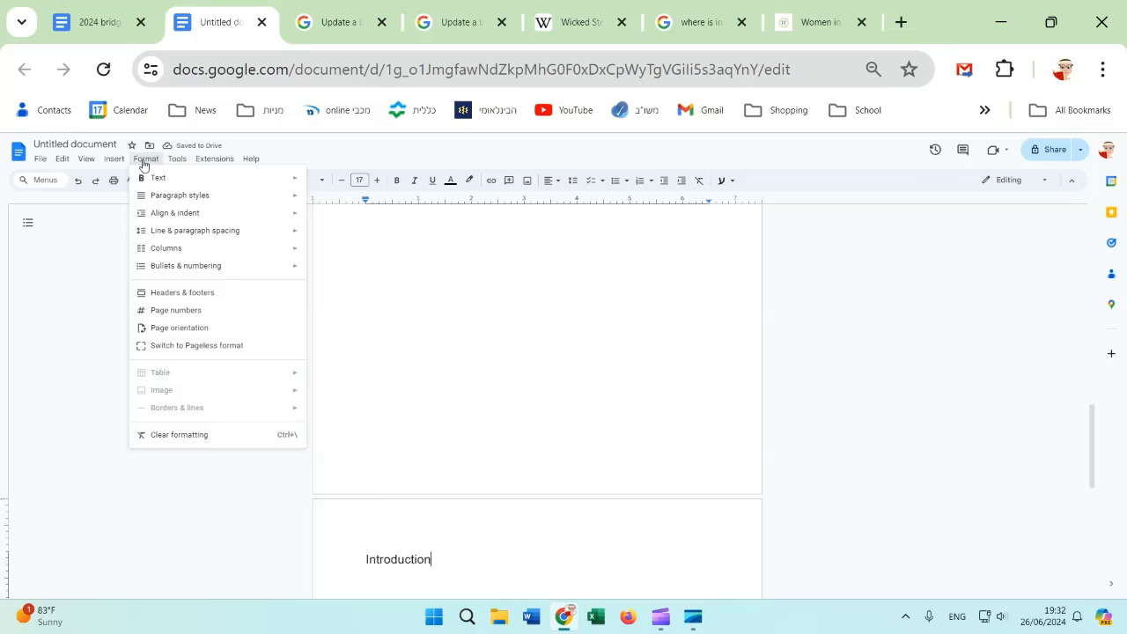
pyautogui.moveTo(158, 199)
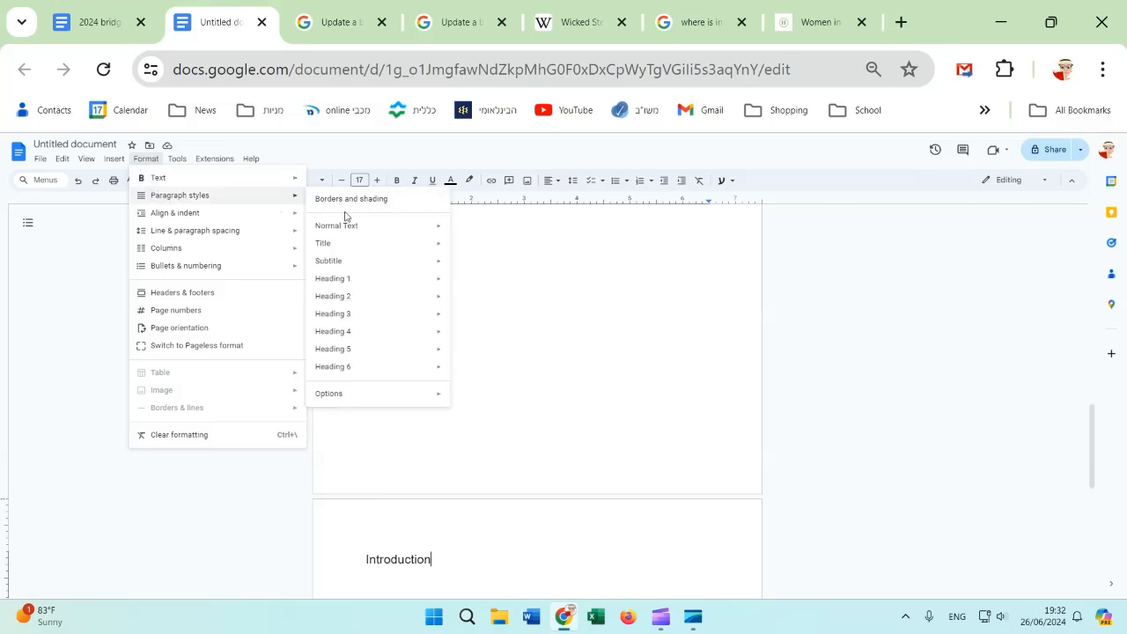
pyautogui.moveTo(338, 281)
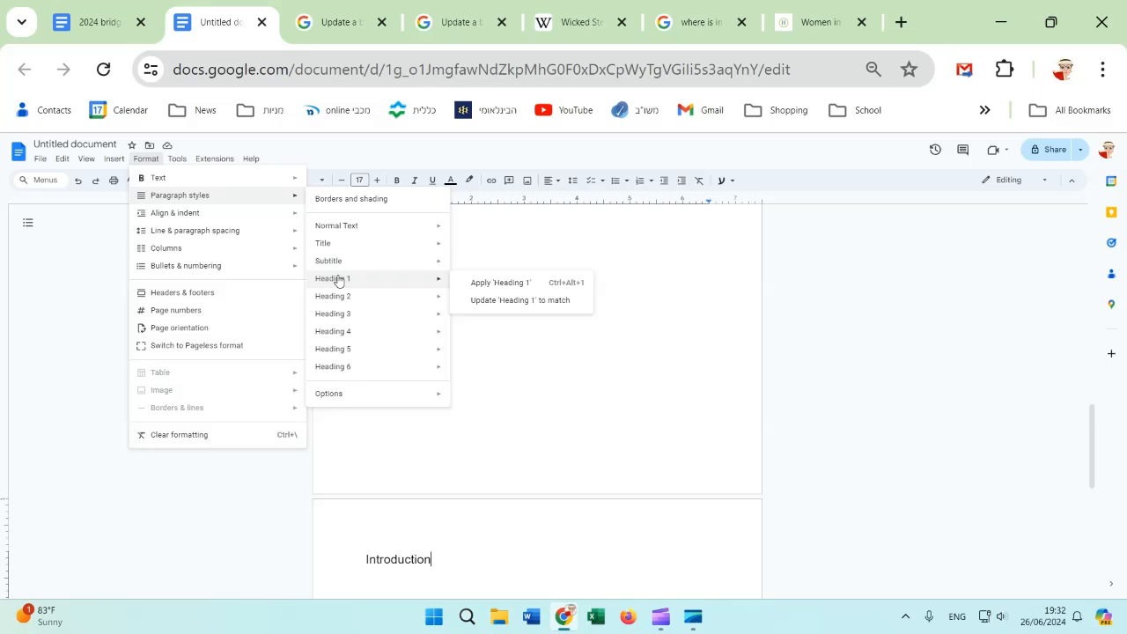
pyautogui.click(497, 284)
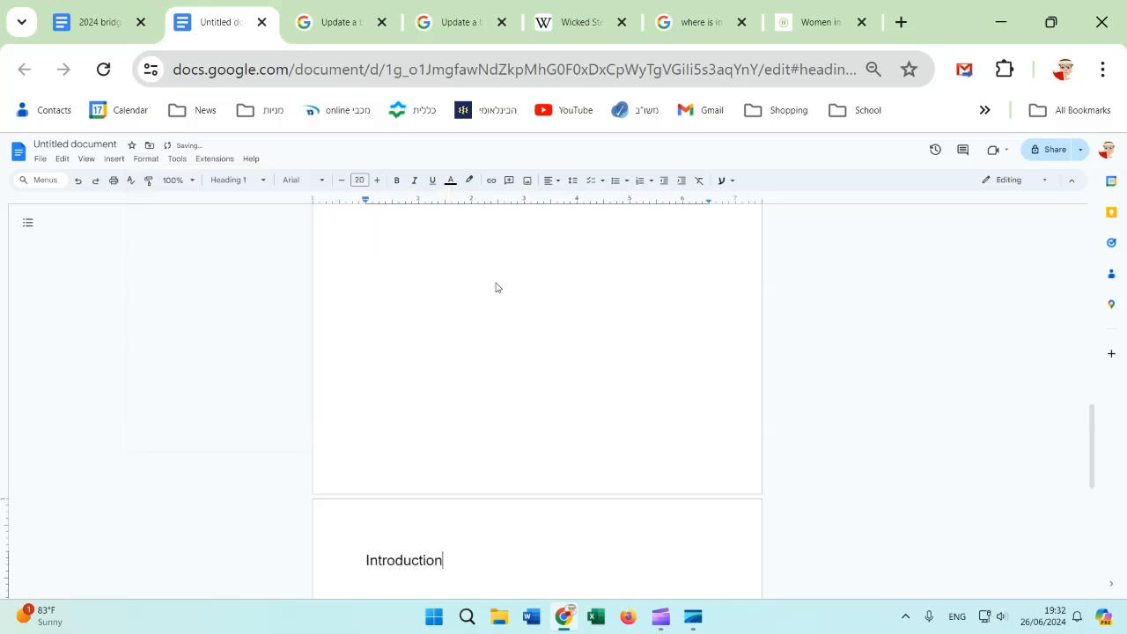
pyautogui.scroll(-3, 365, 456)
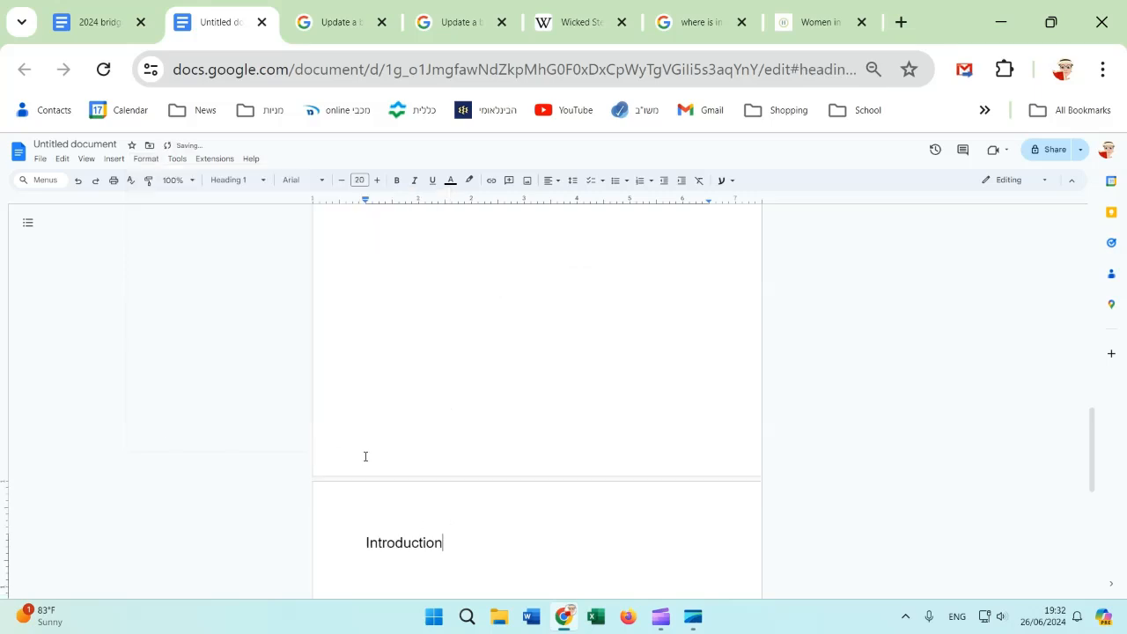
pyautogui.click(26, 224)
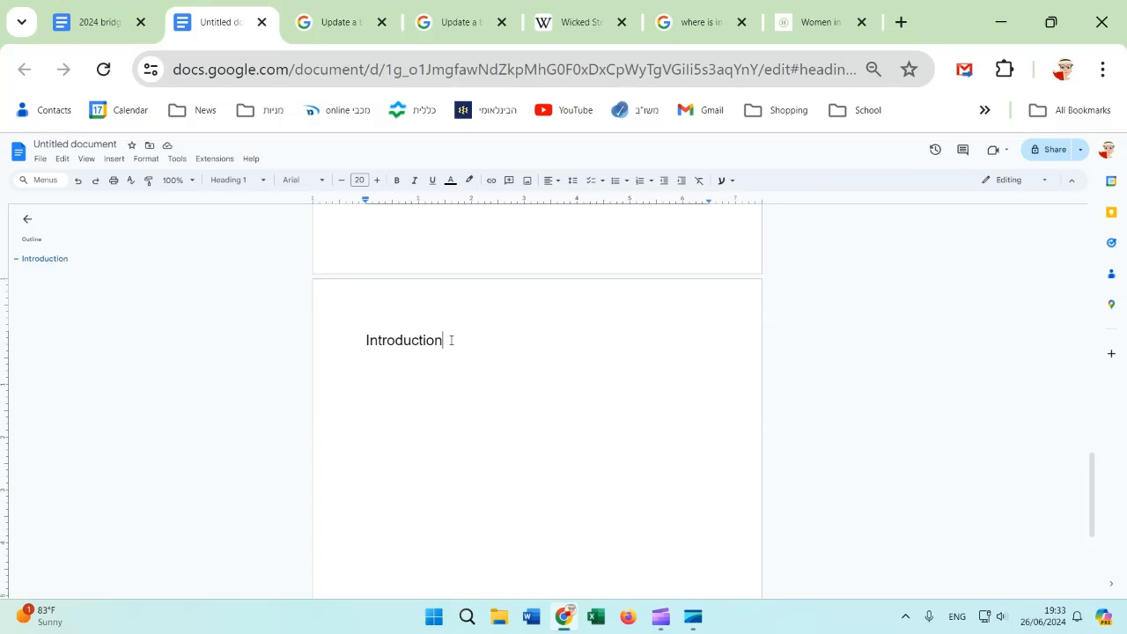
# Enter the placeholder text "Fifjeifjeifjefjii" as a normal paragraph below the Introduction heading.
pyautogui.write(']')
pyautogui.press('BackSpace')
pyautogui.press('Return')
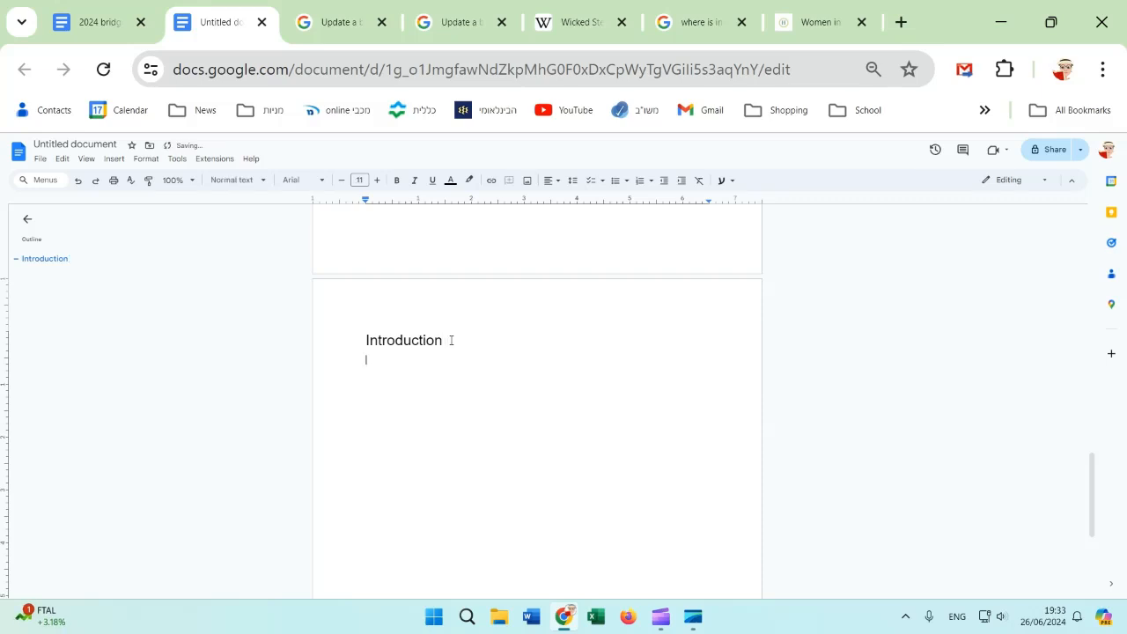
pyautogui.write('fifjeifjeifjefjii')
pyautogui.press('Return')
# Add a "Snow White" line below the introduction text and format it as Heading 1.
pyautogui.write('Snow White')
pyautogui.click(148, 161)
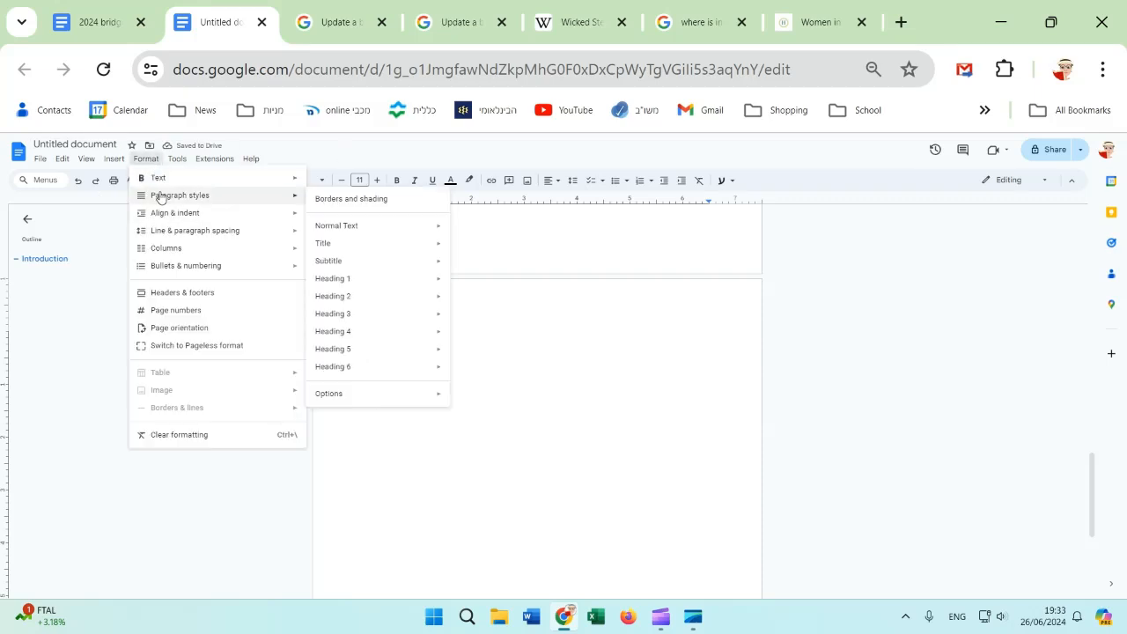
pyautogui.moveTo(342, 282)
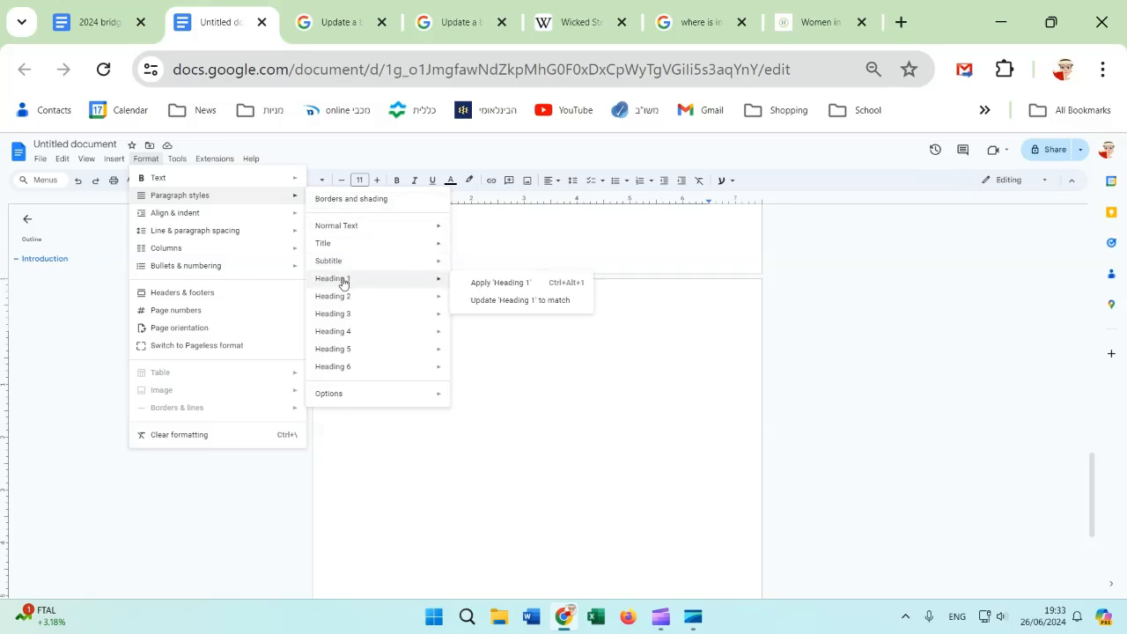
pyautogui.click(494, 286)
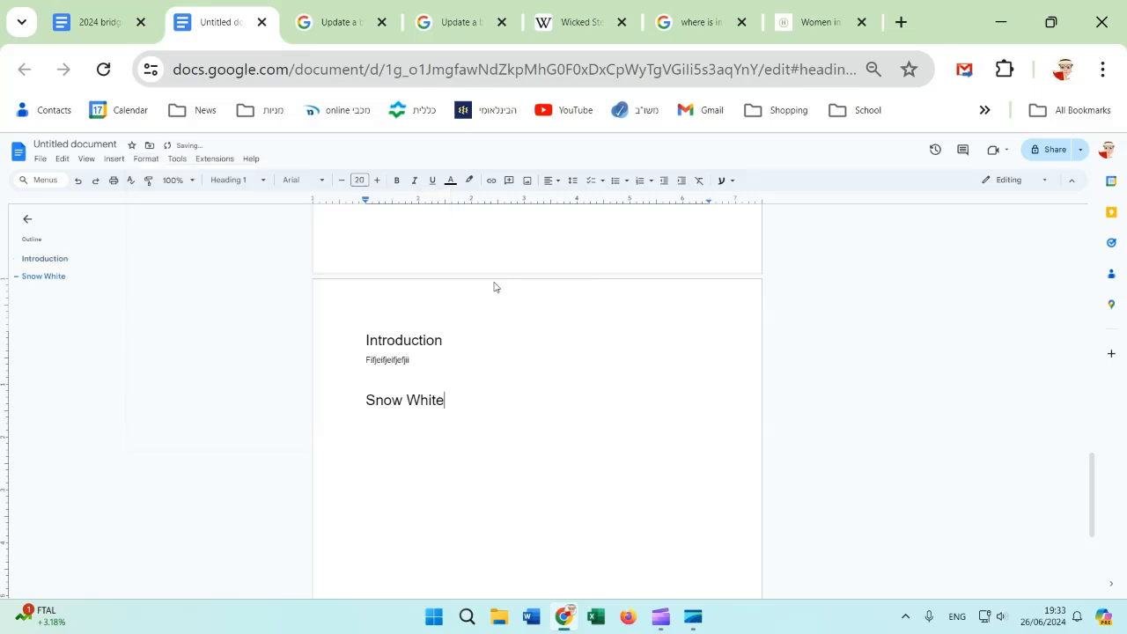
# Enter the placeholder text "Fiejfeij" as a normal paragraph below the Snow White heading.
pyautogui.press('Return')
pyautogui.write('fiejfeij')
pyautogui.press('Return')
pyautogui.press('Return')
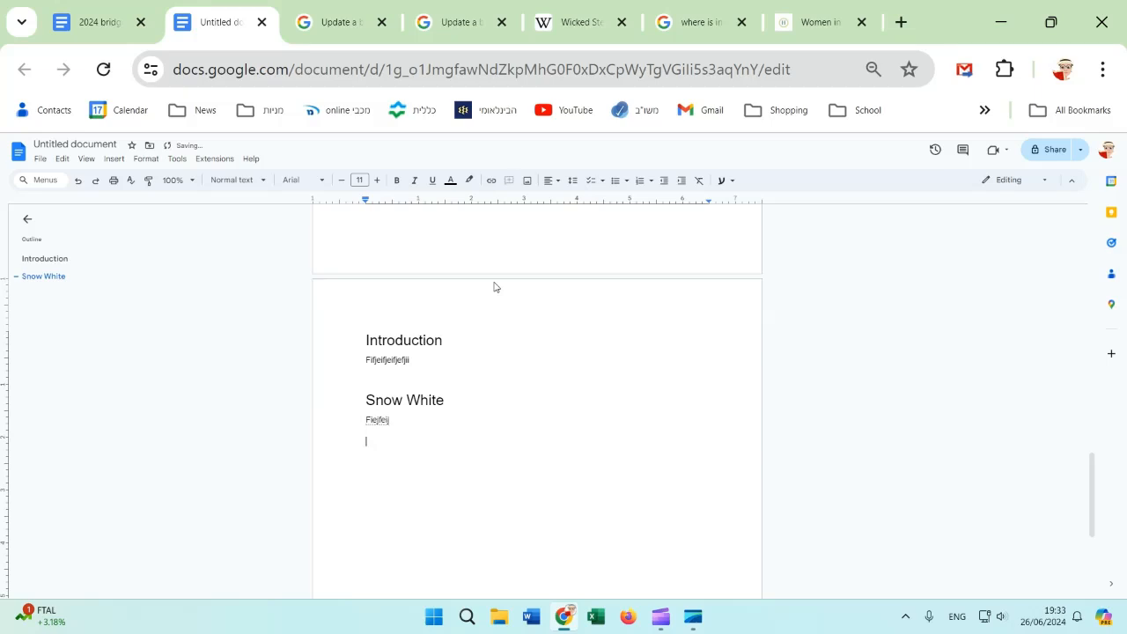
# Add a "Personality" subheading under the Snow White section and format it as Heading 2.
pyautogui.write('fiej')
pyautogui.press('BackSpace')
pyautogui.press('BackSpace')
pyautogui.press('BackSpace')
pyautogui.press('BackSpace')
pyautogui.write('Personality')
pyautogui.hotkey('ctrl', 'alt', '2')
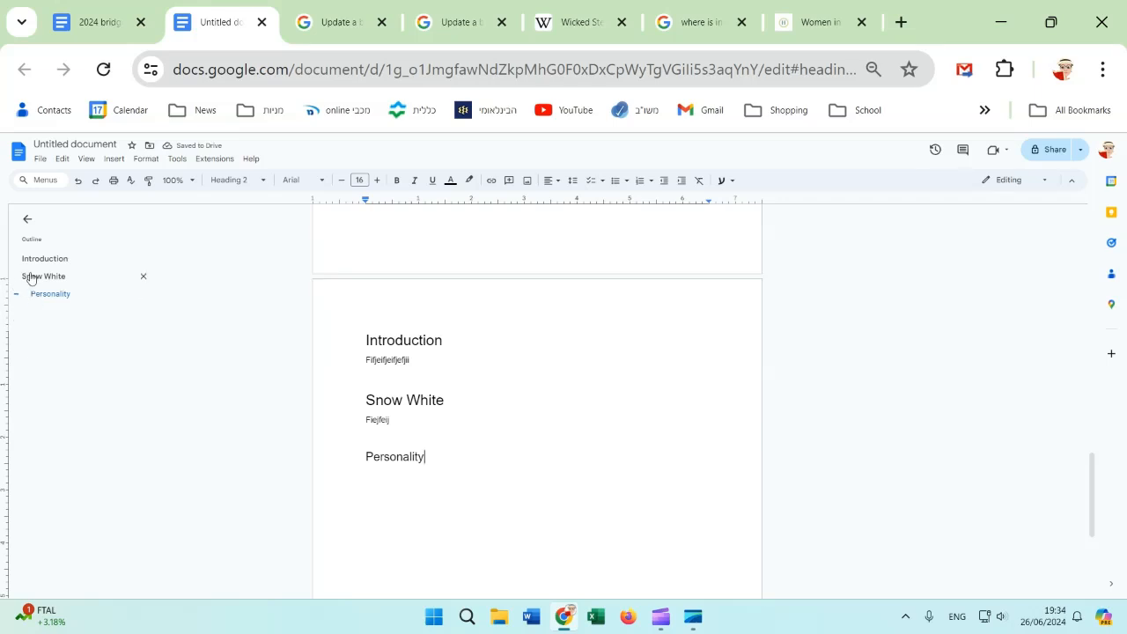
# Enter the placeholder text "Fiejfeijfe" as a normal paragraph below the Personality subheading.
pyautogui.press('Return')
pyautogui.write('f')
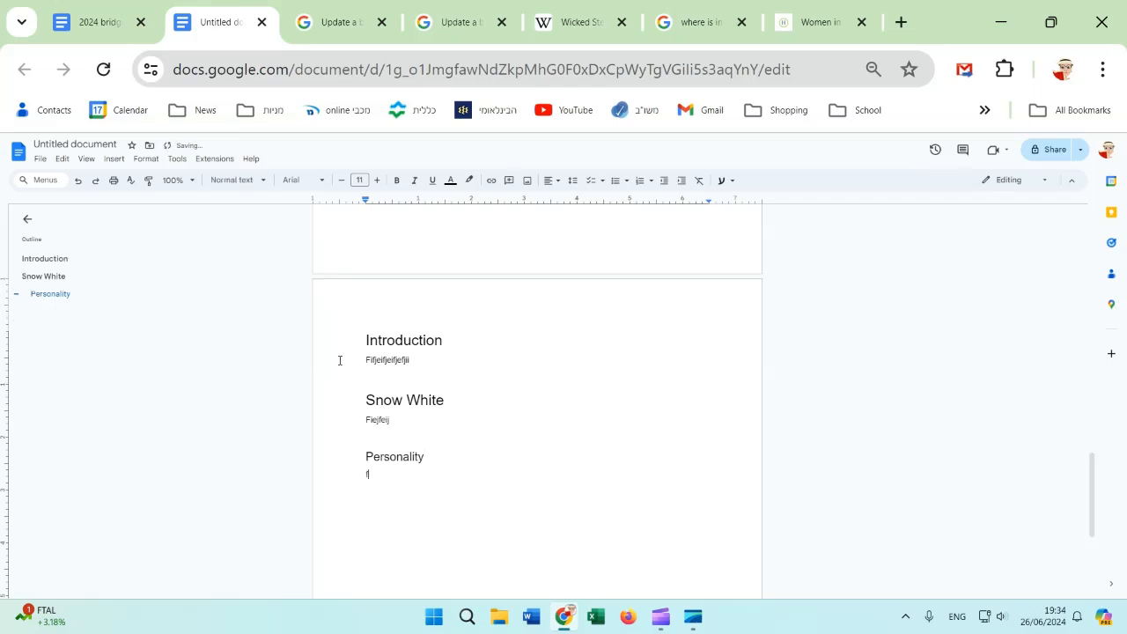
pyautogui.write('iejfeijfe')
# Add a "Personal Reaction" line after the Personality text and format it as Heading 1.
pyautogui.press('Return')
pyautogui.press('Return')
pyautogui.write('Personal Reaction')
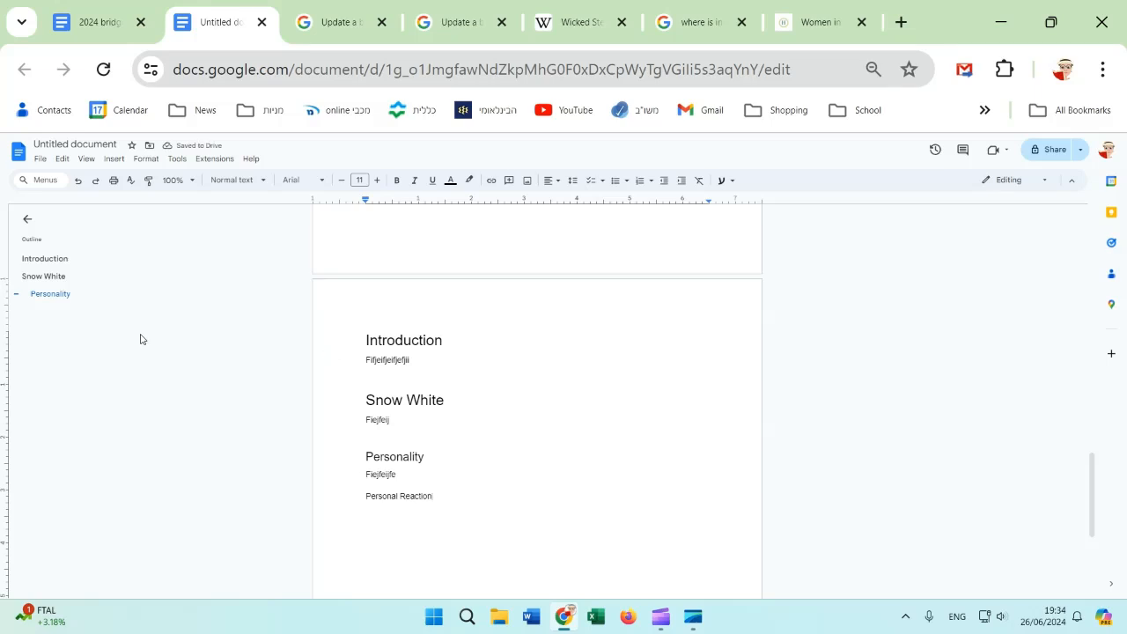
pyautogui.hotkey('ctrl', 'alt', '1')
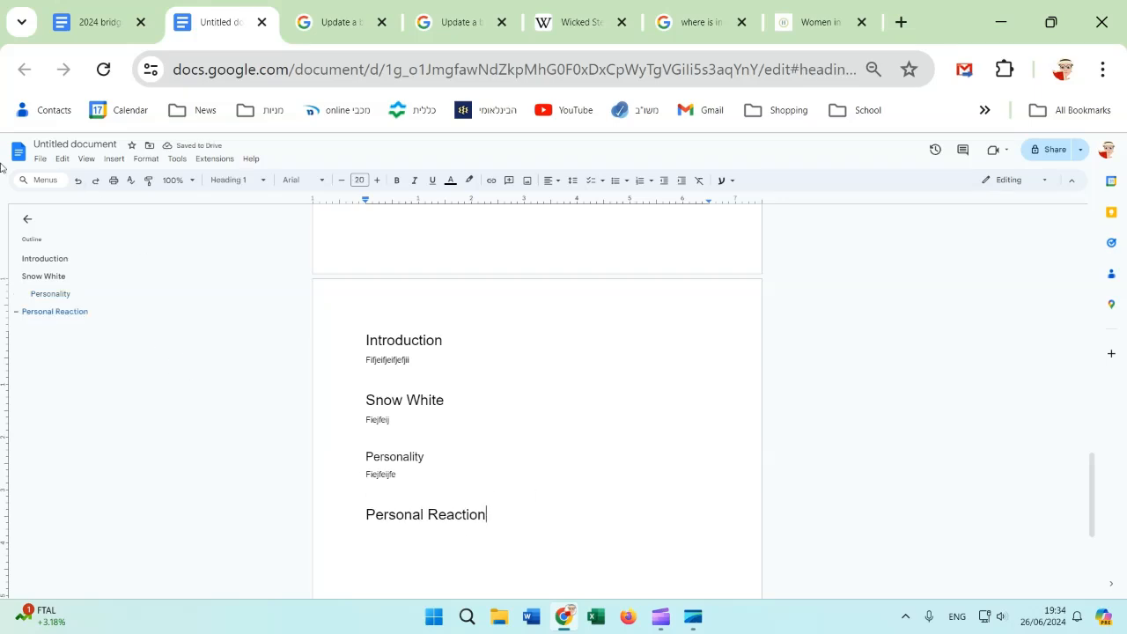
pyautogui.click(146, 161)
pyautogui.moveTo(171, 195)
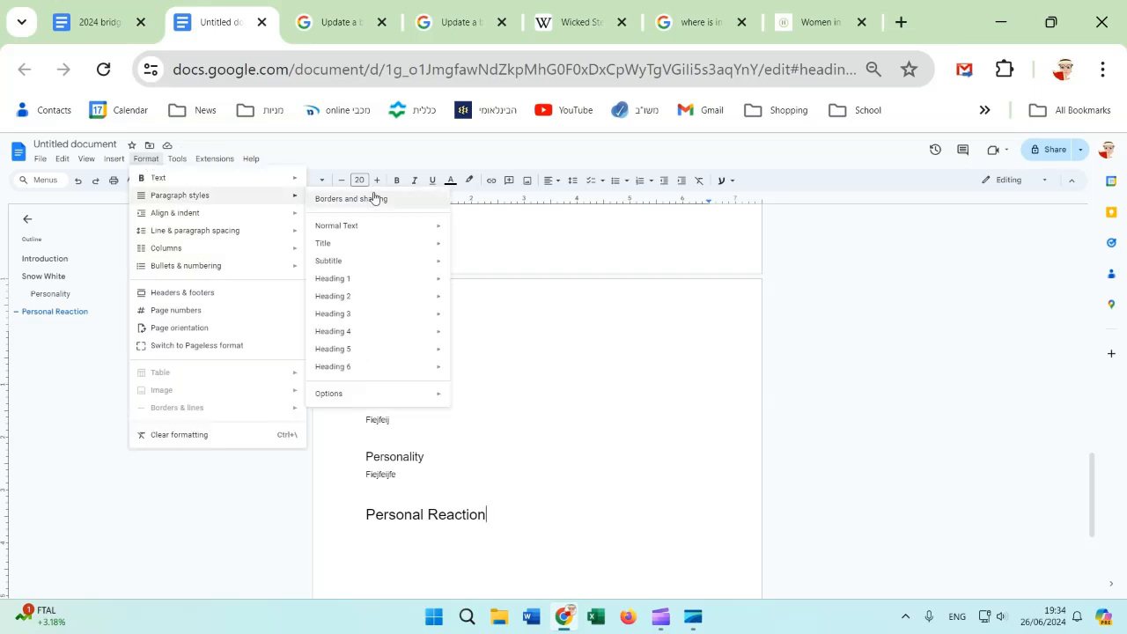
pyautogui.click(660, 453)
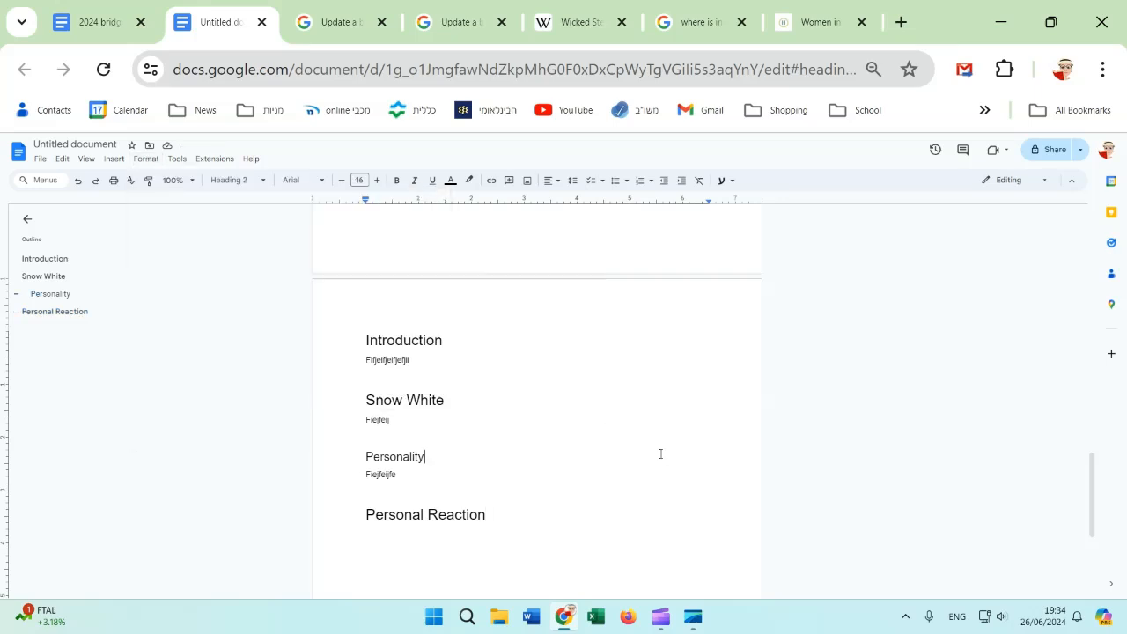
# Insert a plain-text table of contents with page numbers on the blank second page and title it "Table of Contents".
pyautogui.scroll(10, 659, 448)
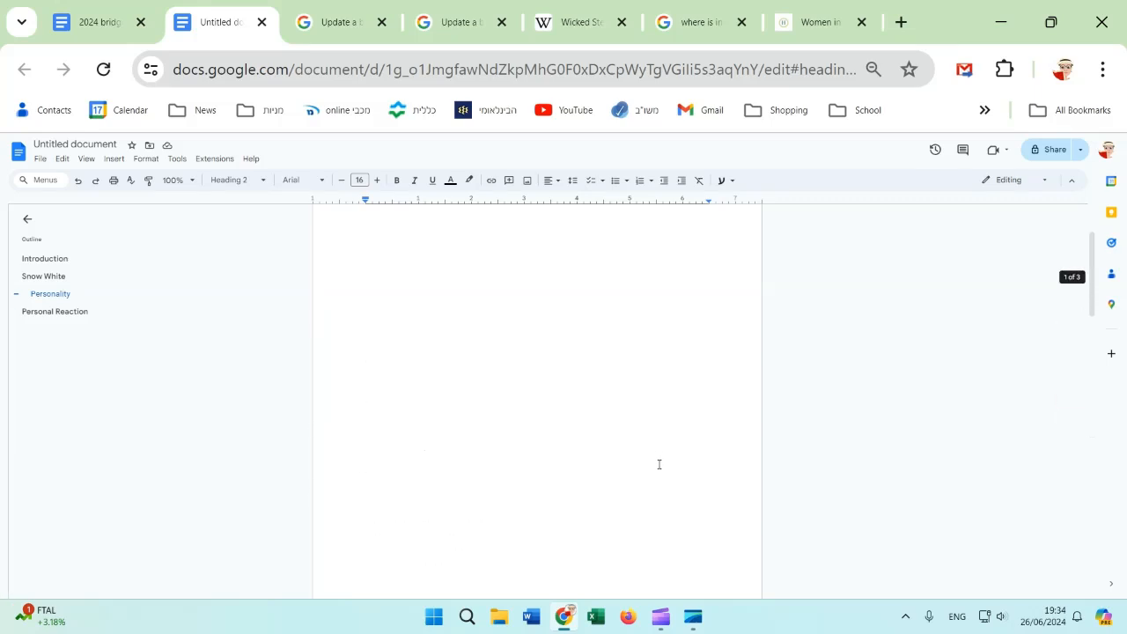
pyautogui.scroll(-5, 659, 465)
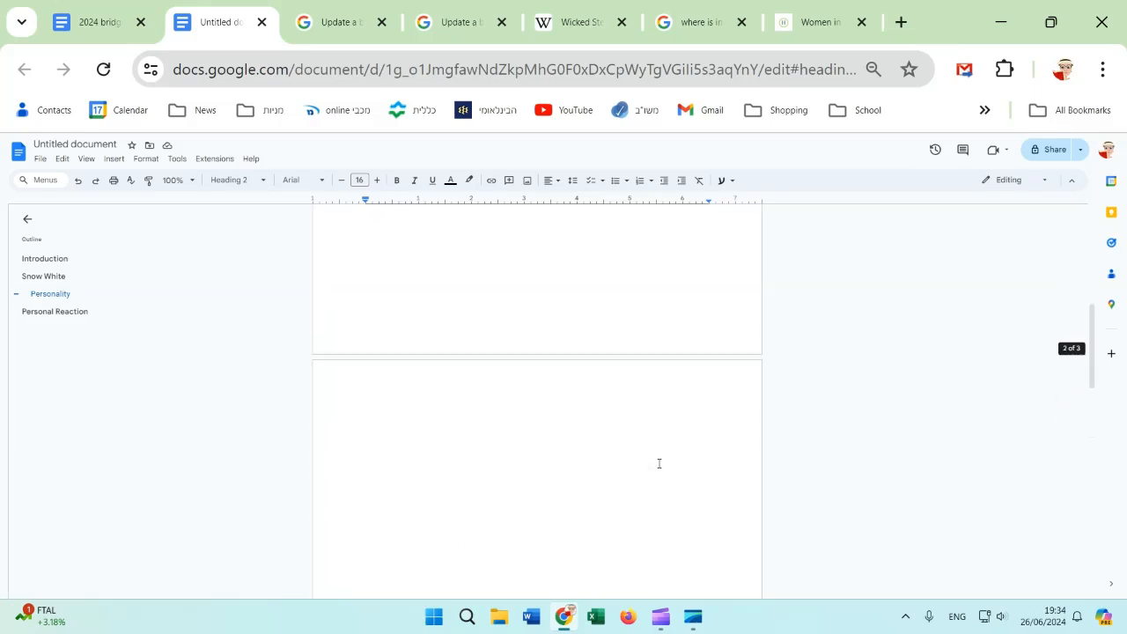
pyautogui.scroll(-2, 659, 463)
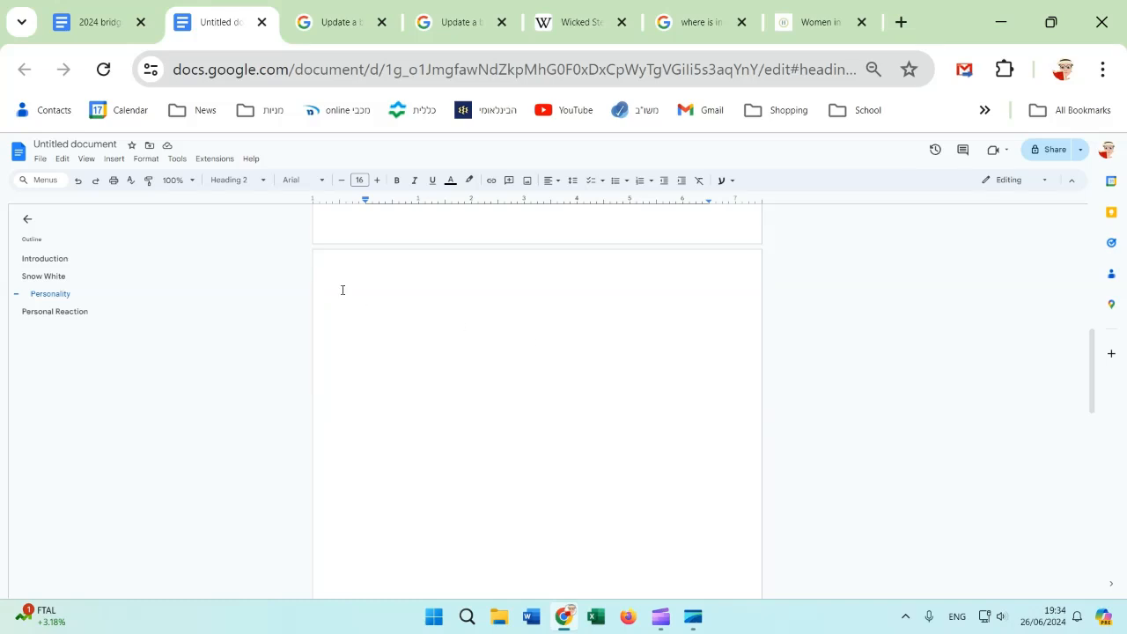
pyautogui.click(436, 310)
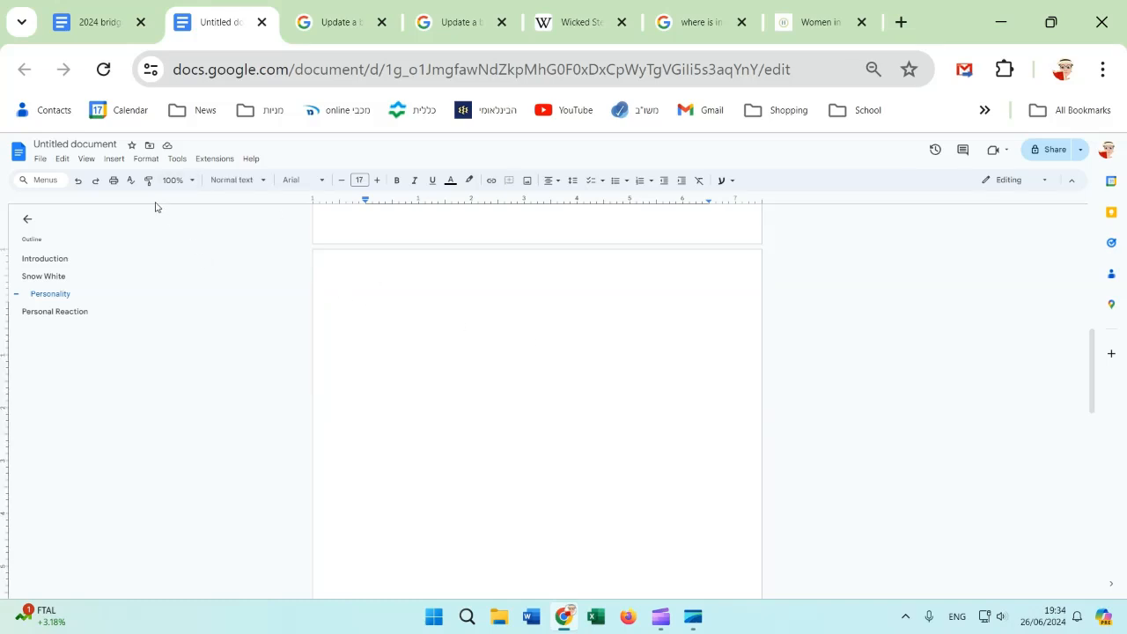
pyautogui.click(114, 159)
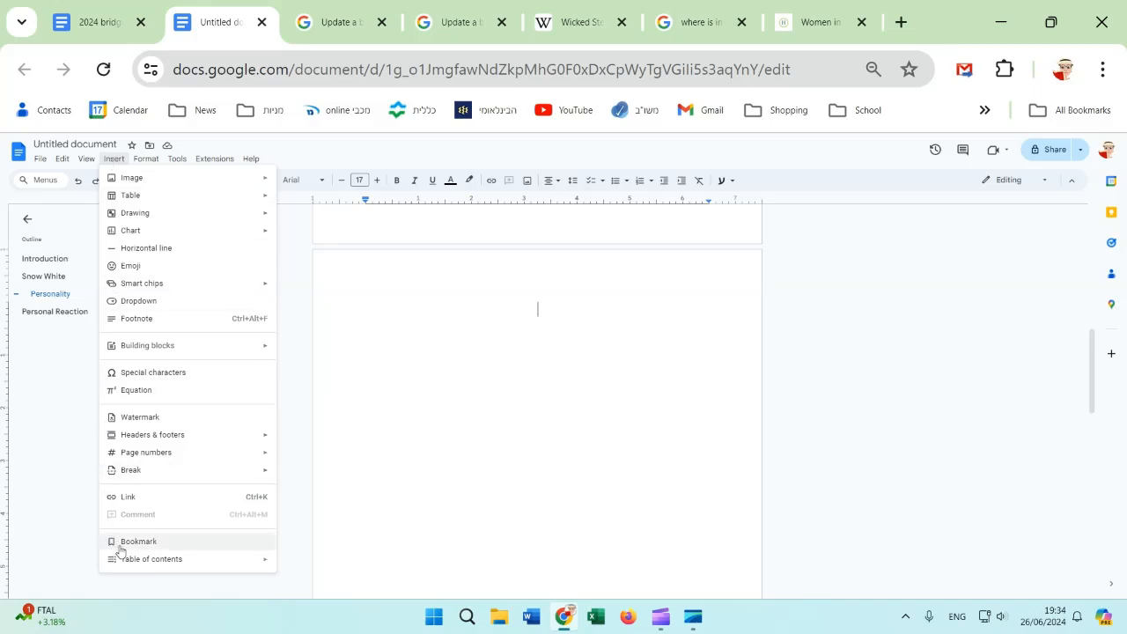
pyautogui.moveTo(124, 564)
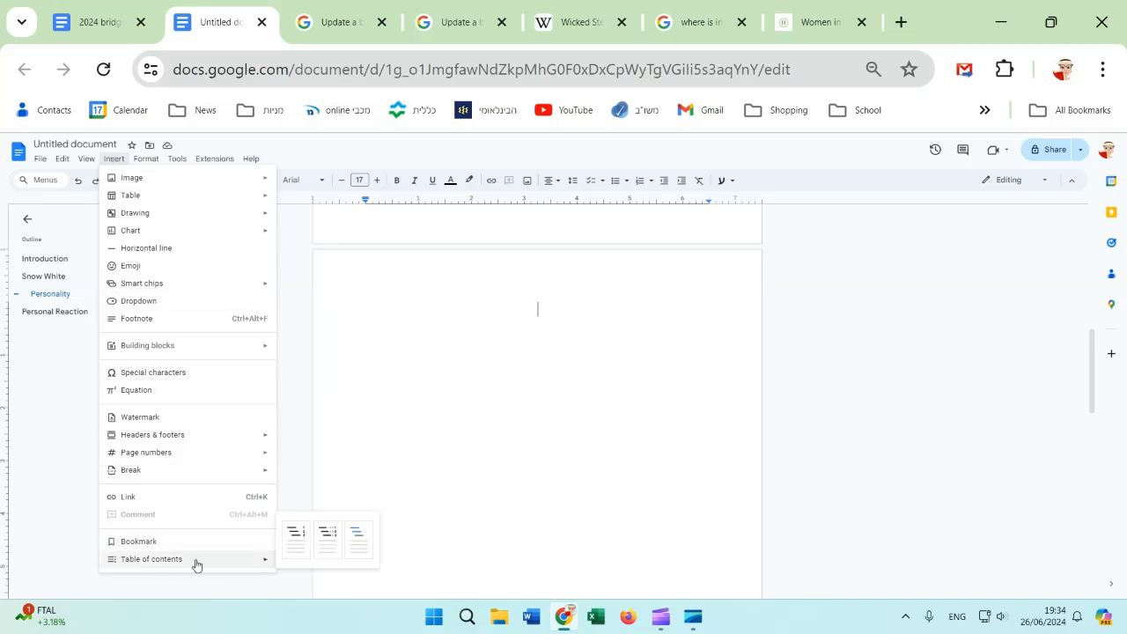
pyautogui.click(296, 535)
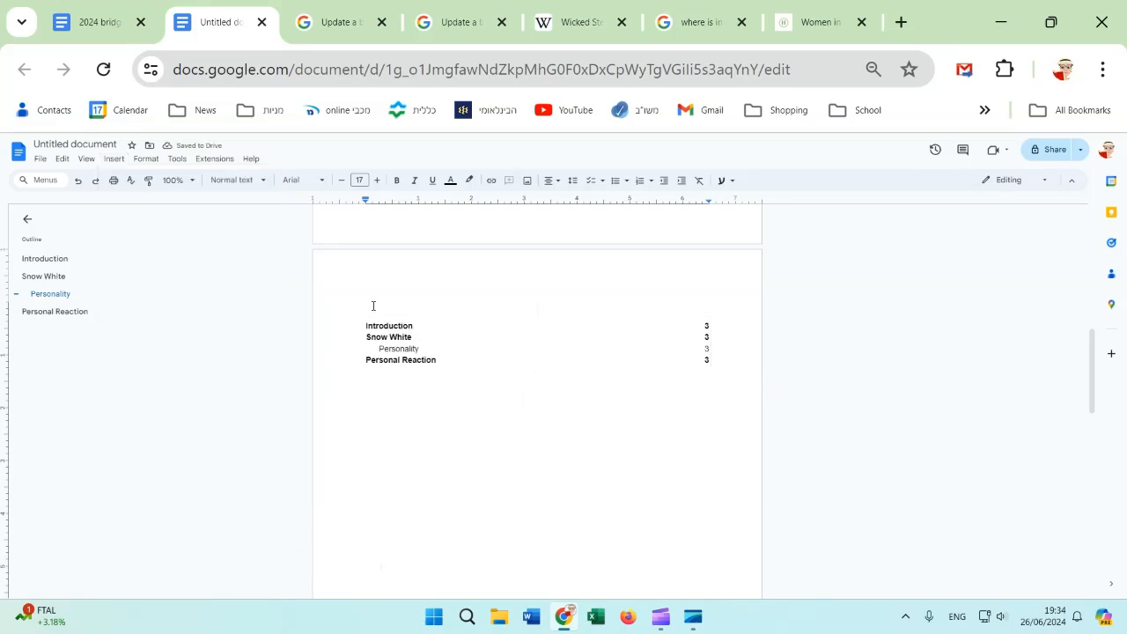
pyautogui.write('Table of Contents')
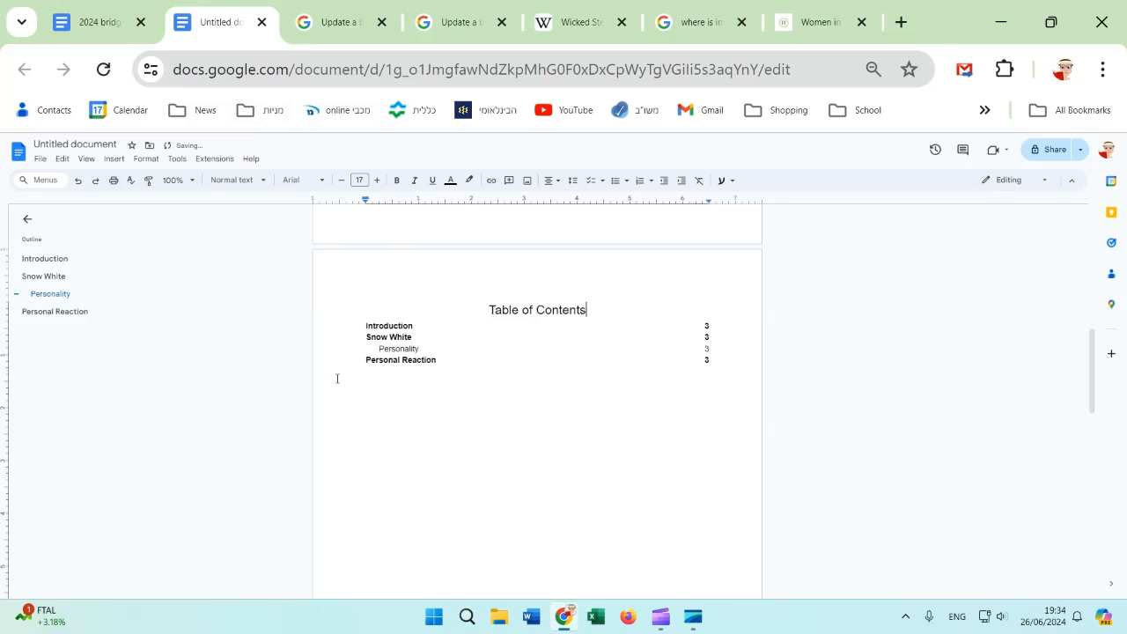
# Update the table of contents on the second page.
pyautogui.press('Down')
pyautogui.click(381, 337)
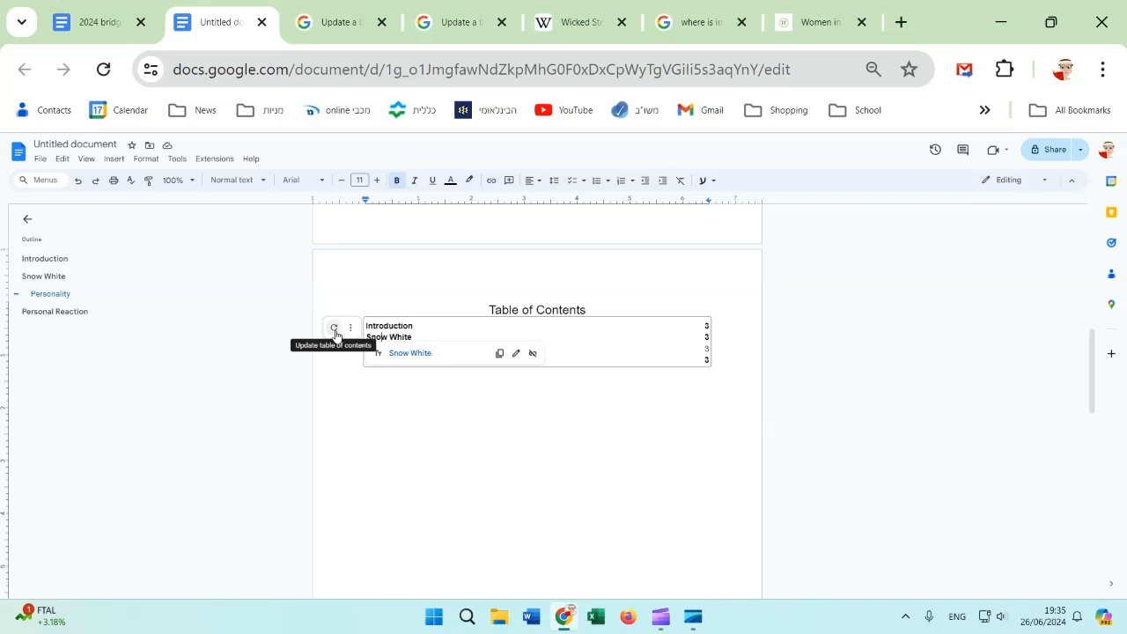
pyautogui.click(335, 333)
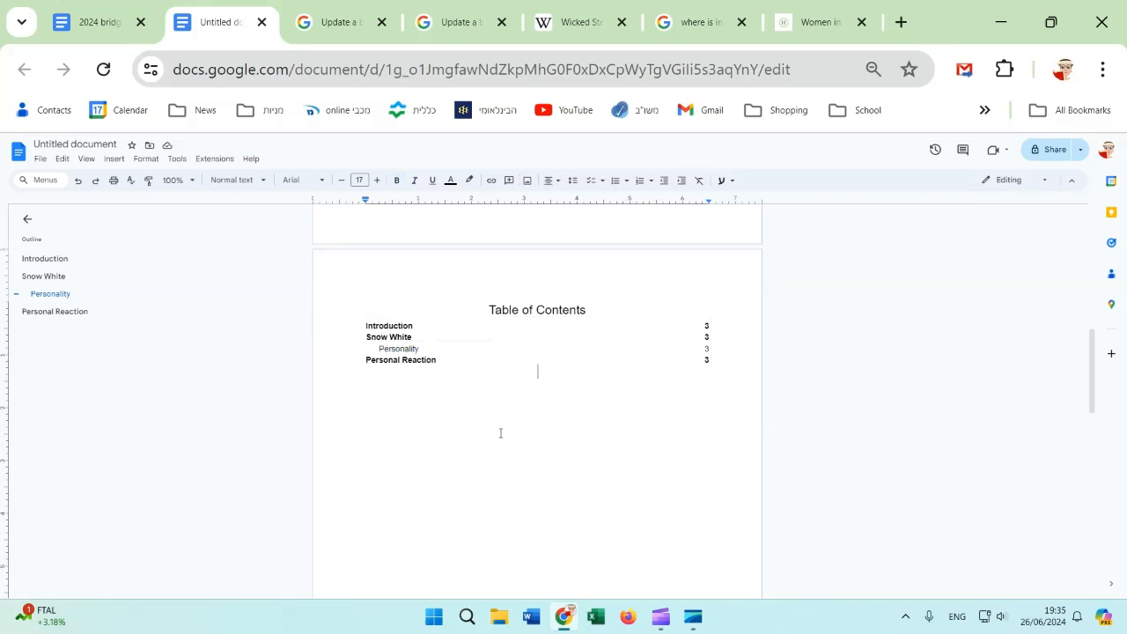
# Open the citations tool and set the citation style to APA (7th ed.).
pyautogui.scroll(-2, 511, 423)
pyautogui.scroll(2, 473, 353)
pyautogui.scroll(-6, 467, 437)
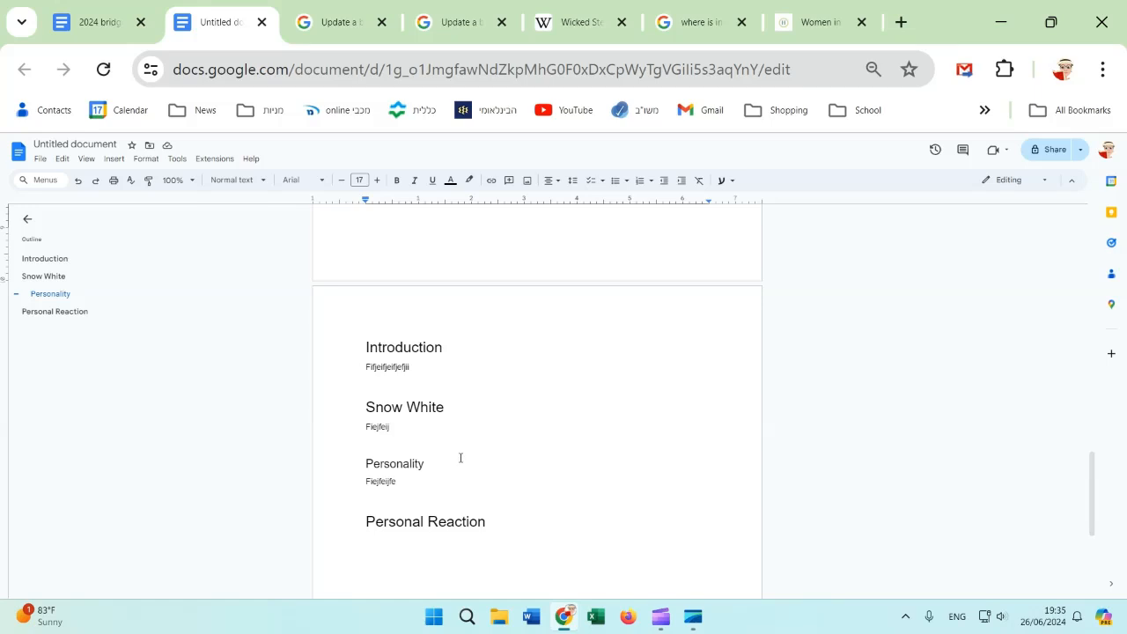
pyautogui.scroll(5, 461, 457)
pyautogui.scroll(-5, 494, 440)
pyautogui.scroll(10, 499, 440)
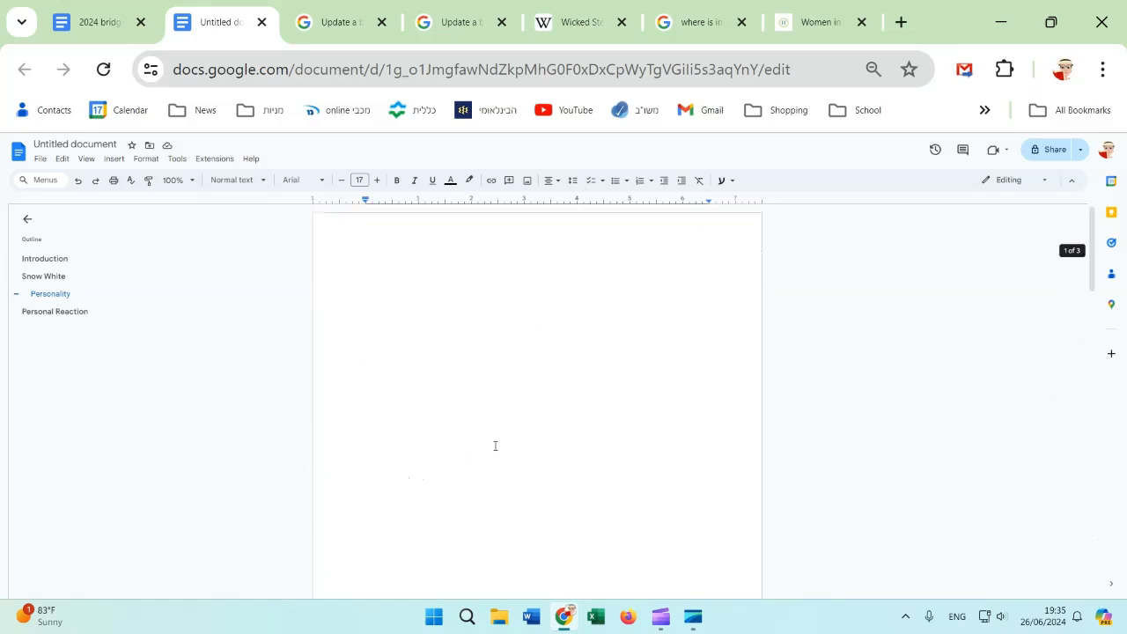
pyautogui.click(178, 160)
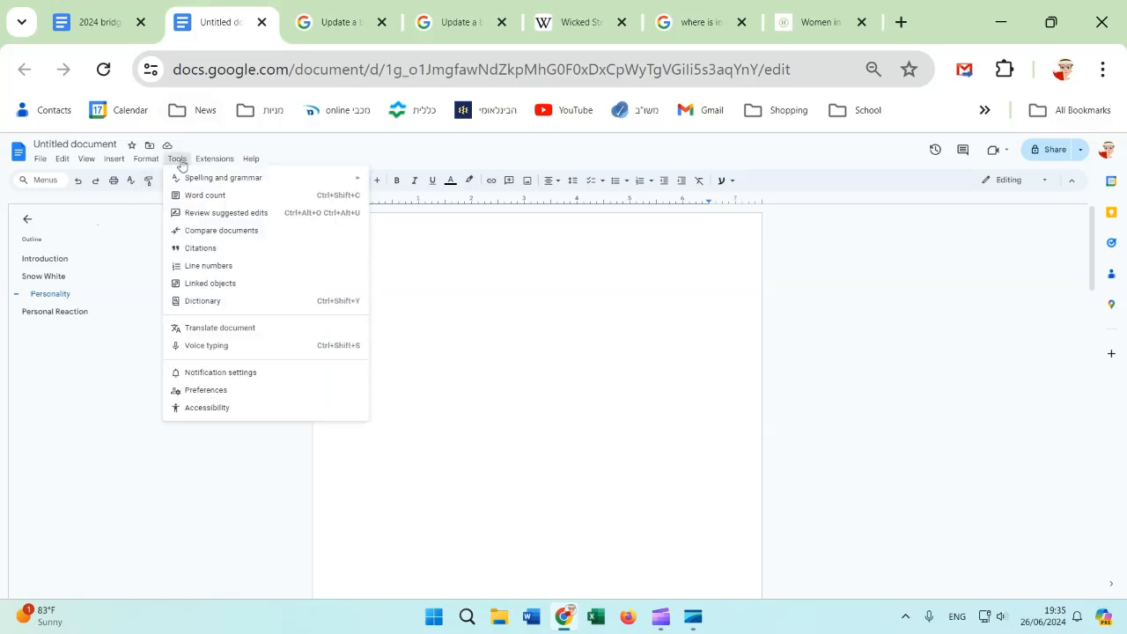
pyautogui.click(194, 250)
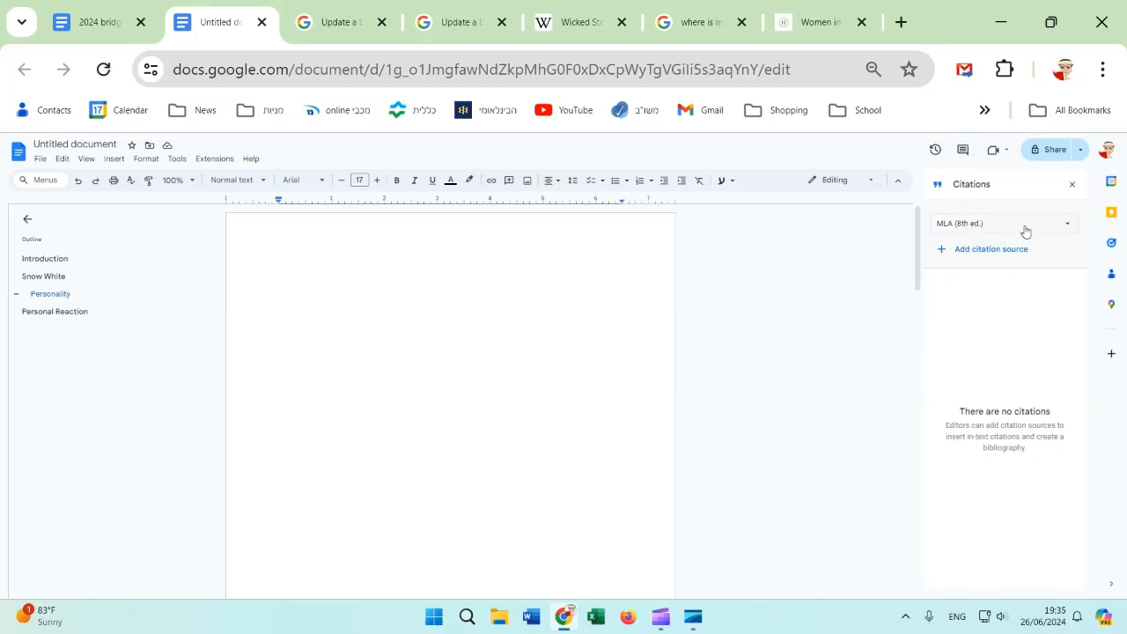
pyautogui.click(1069, 226)
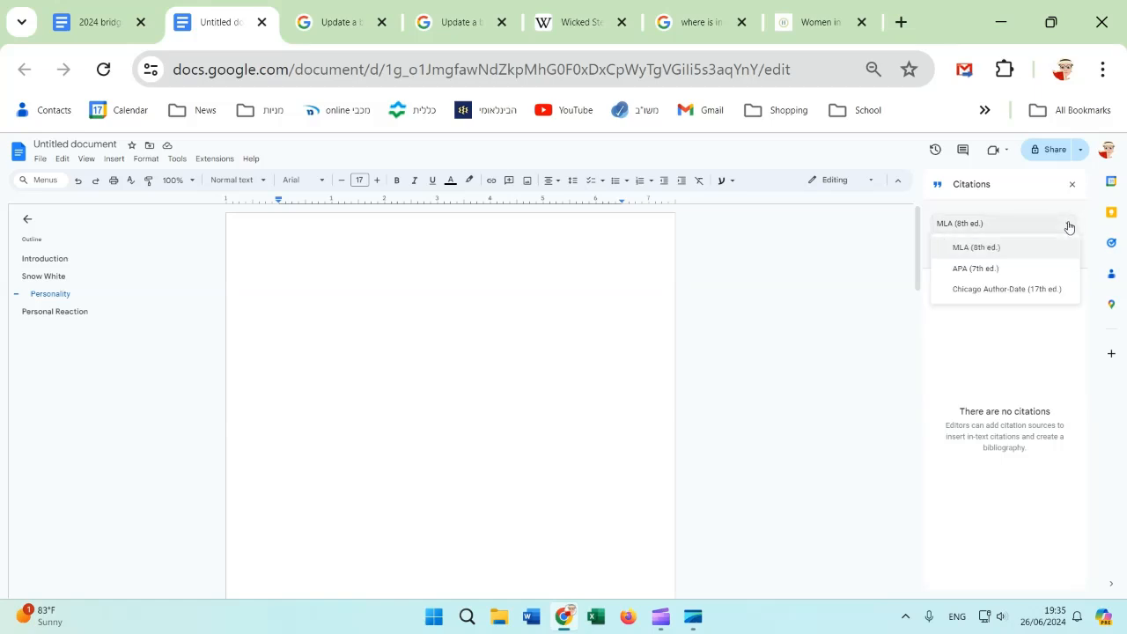
pyautogui.click(973, 269)
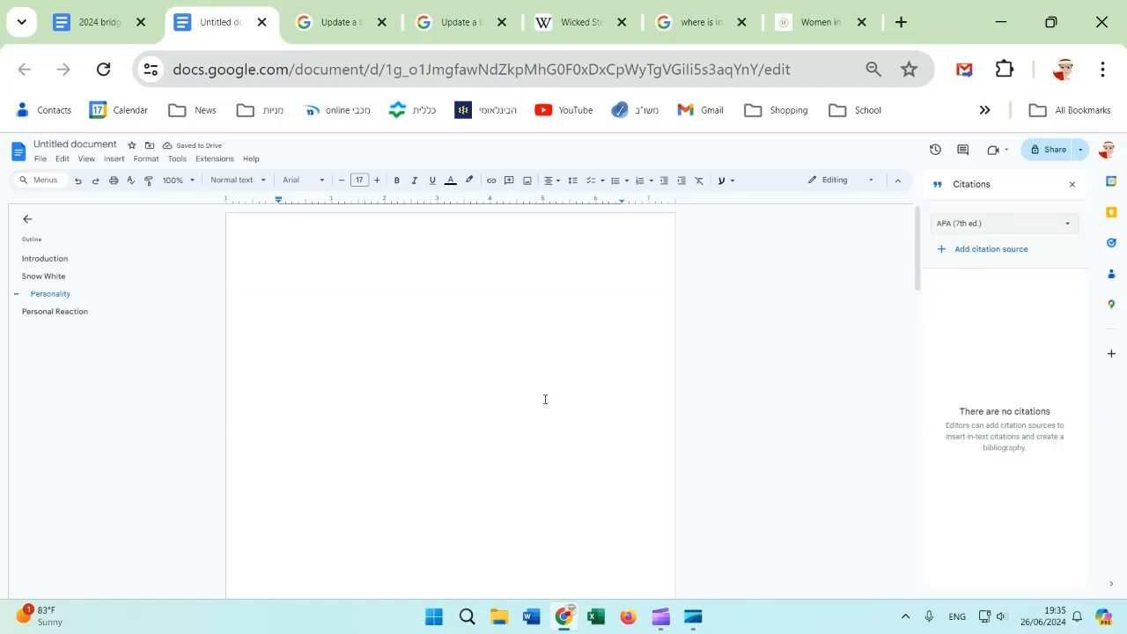
# Place the cursor at the end of the Snow White paragraph and start a new citation source of type Website.
pyautogui.scroll(-10, 534, 384)
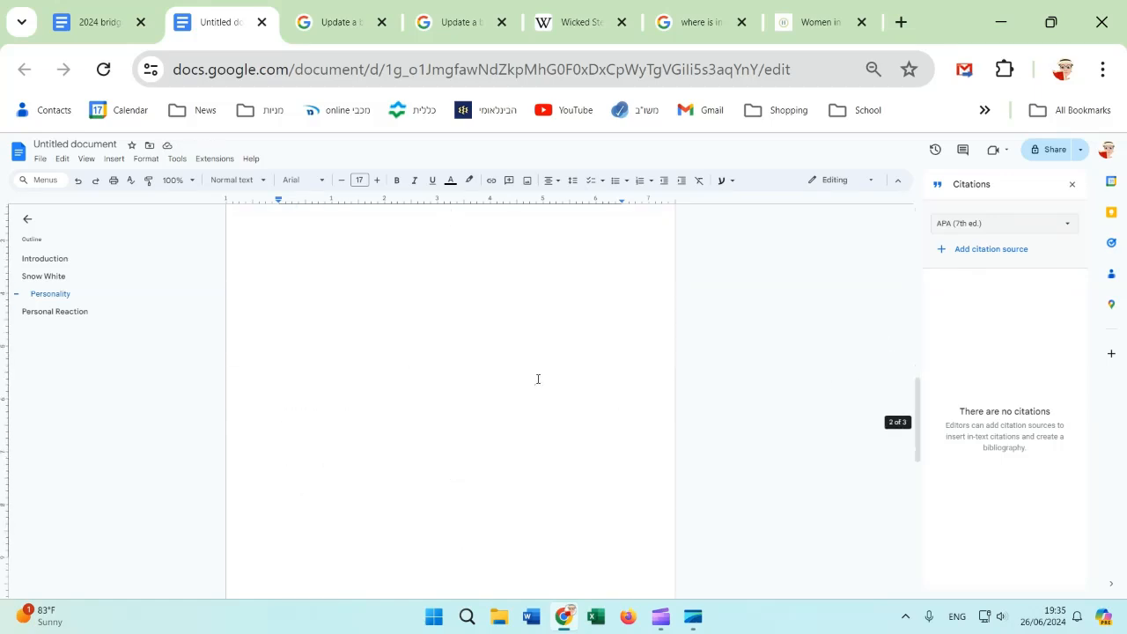
pyautogui.scroll(5, 537, 378)
pyautogui.scroll(-8, 537, 378)
pyautogui.scroll(-3, 537, 376)
pyautogui.scroll(2, 537, 375)
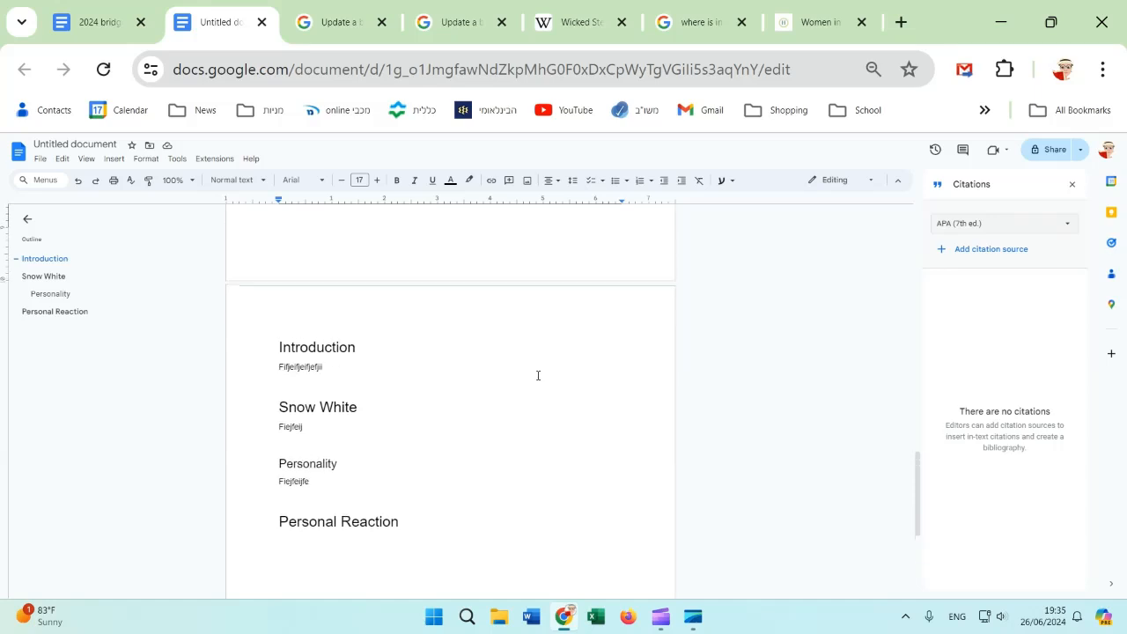
pyautogui.click(304, 427)
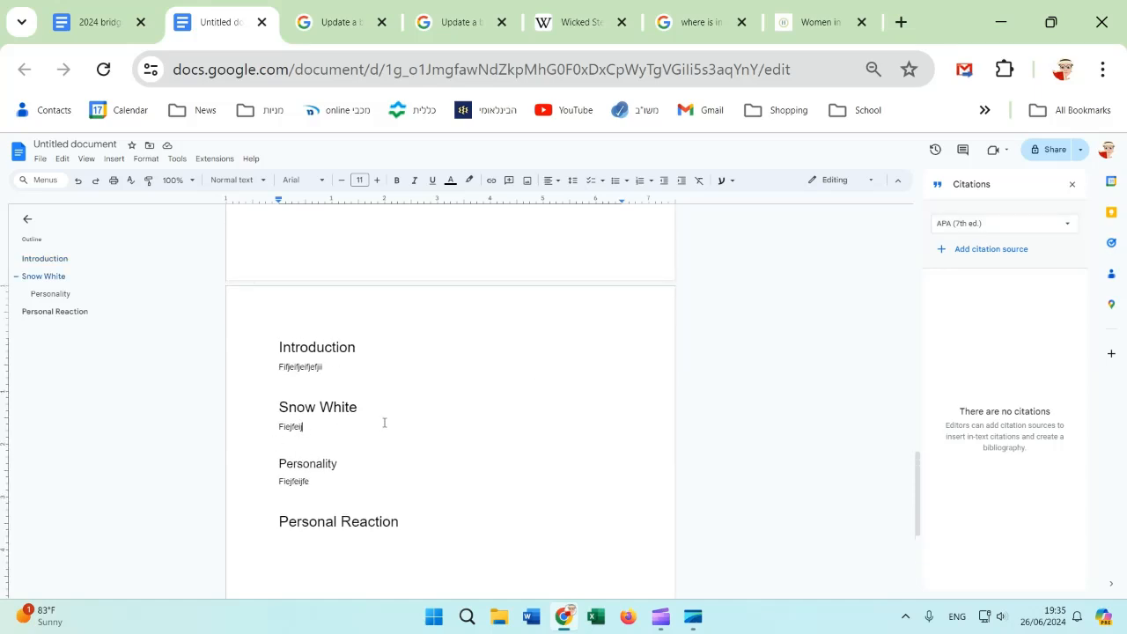
pyautogui.click(1008, 254)
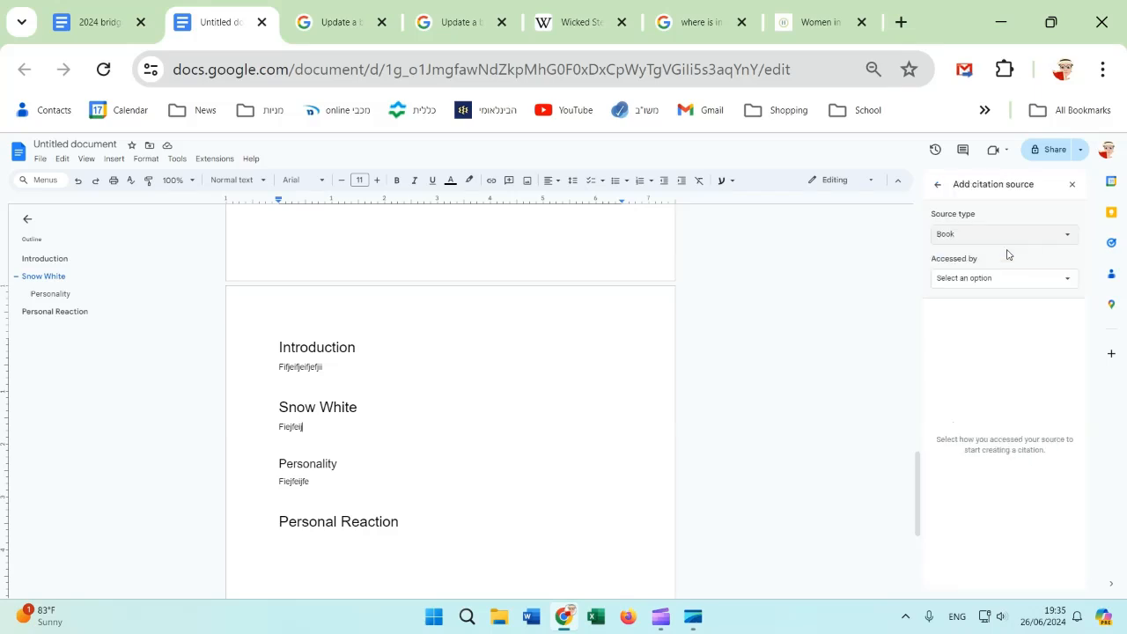
pyautogui.click(1068, 238)
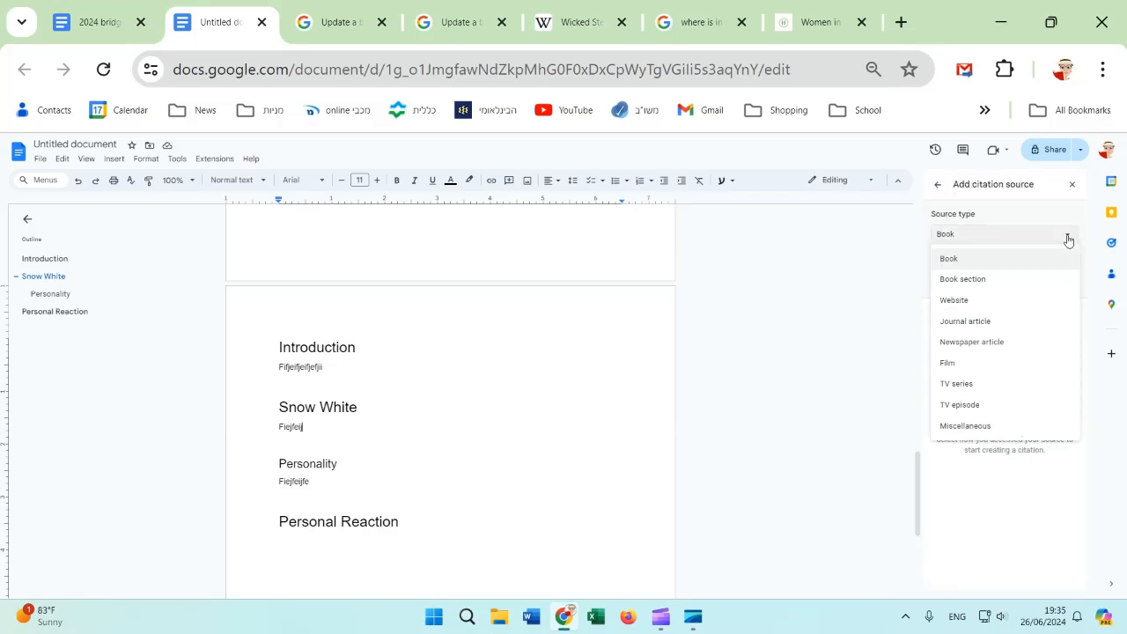
pyautogui.click(954, 301)
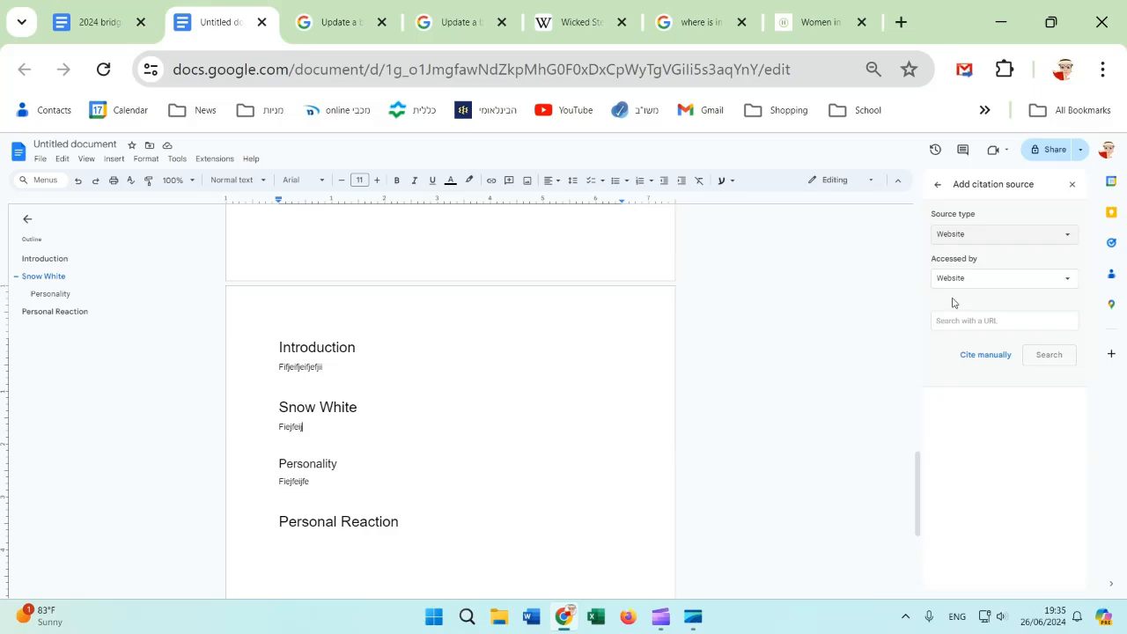
# Copy the address of the Wikipedia article "Wicked Stepmother" and search for the citation source with that URL.
pyautogui.click(570, 26)
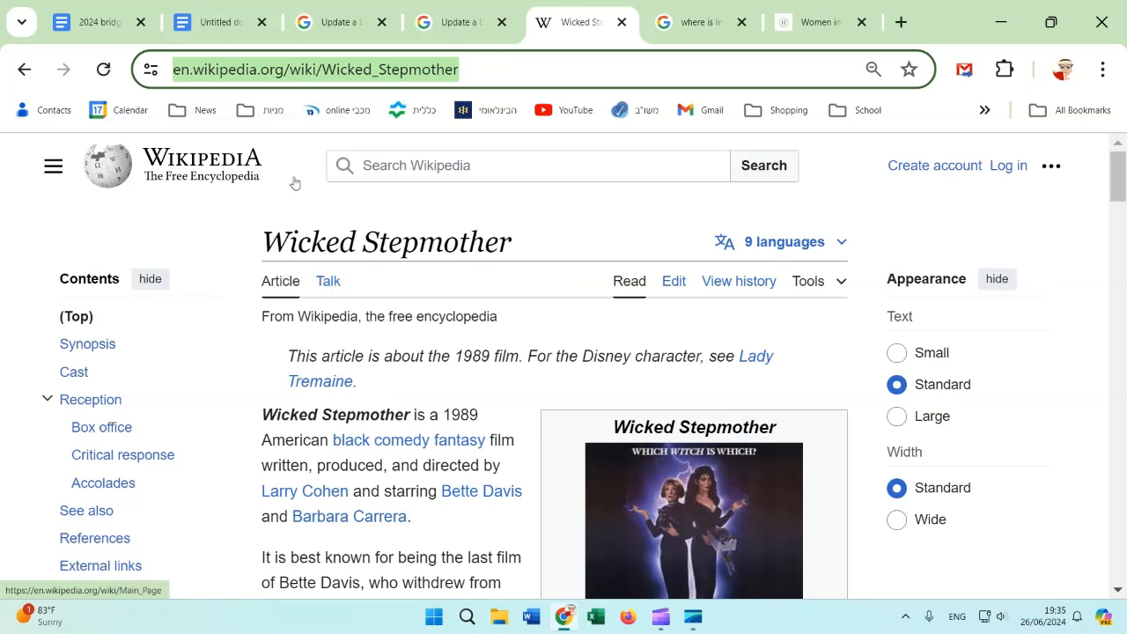
pyautogui.click(230, 29)
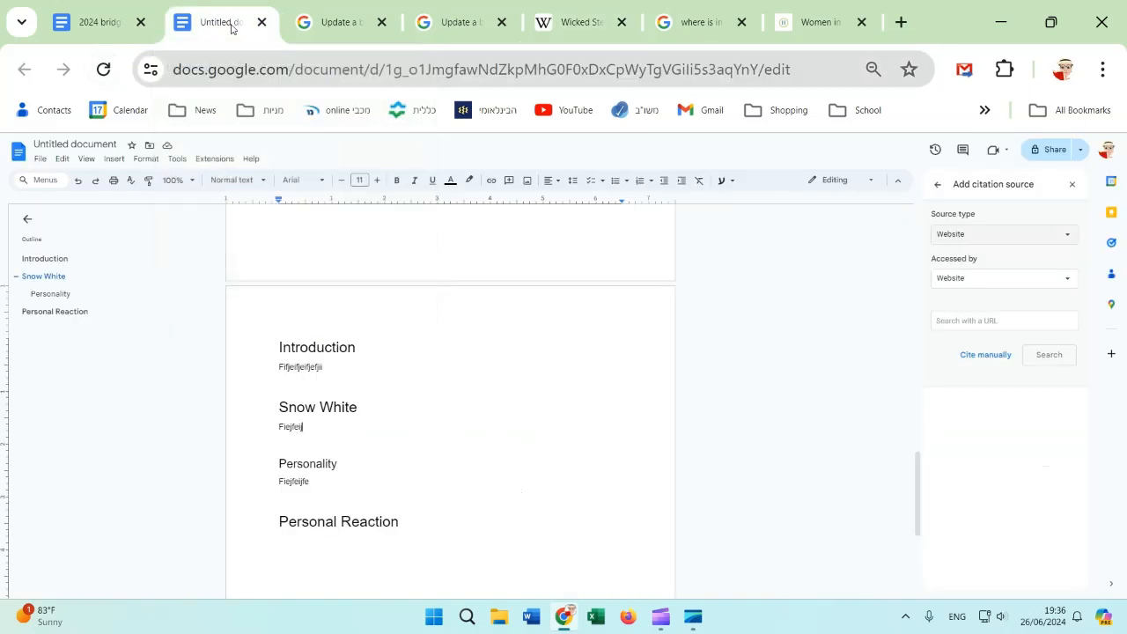
pyautogui.click(955, 322)
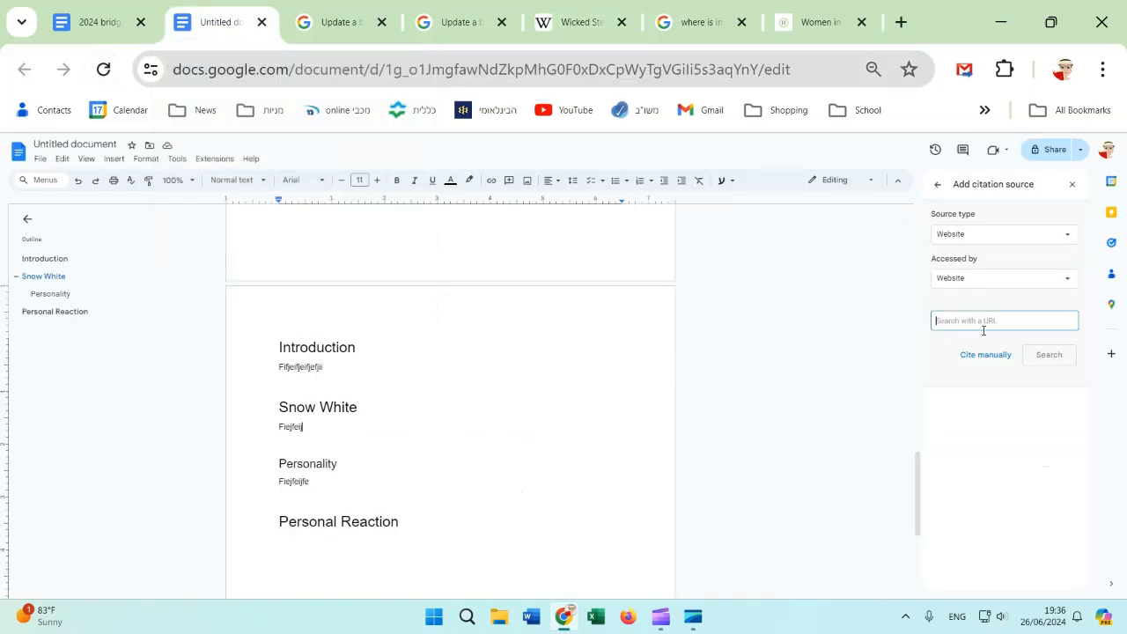
pyautogui.hotkey('ctrl', 'v')
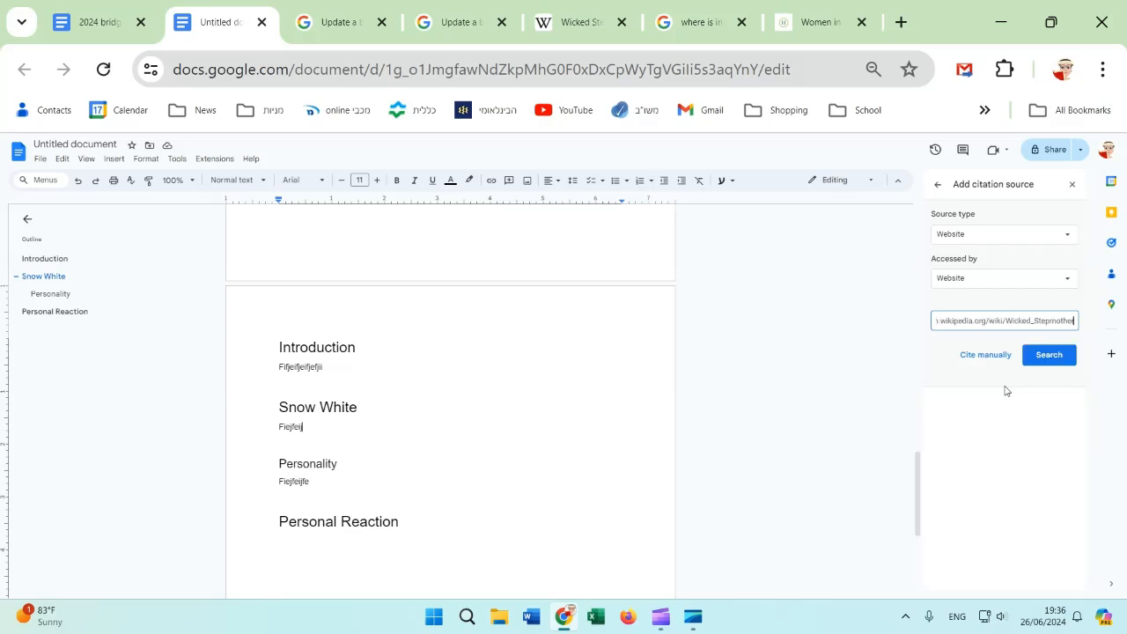
pyautogui.click(1044, 355)
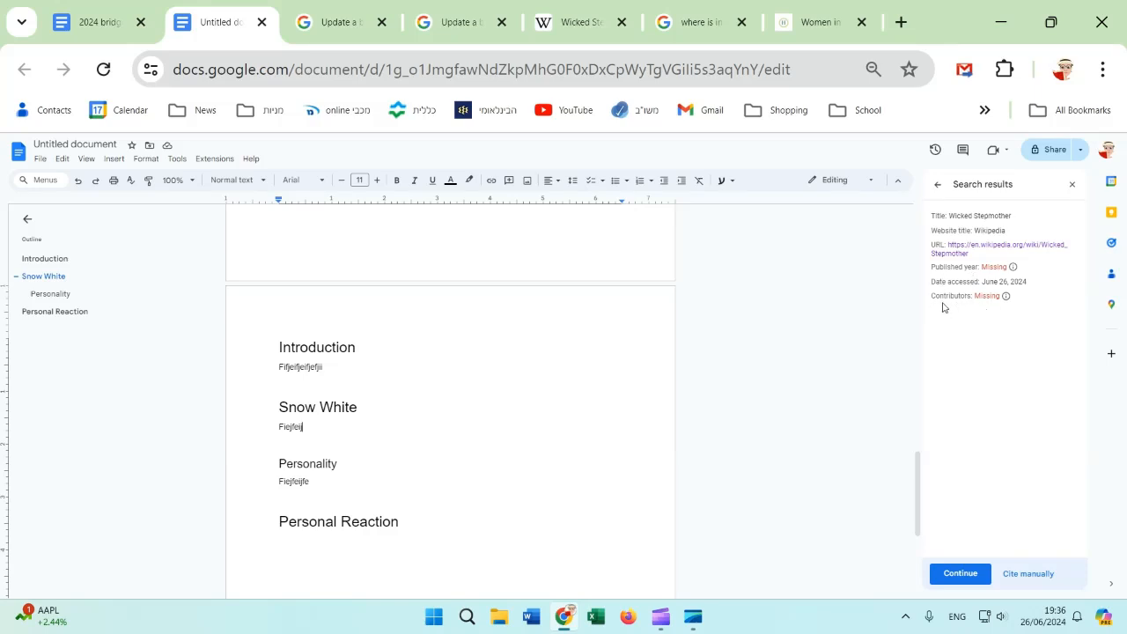
# Continue with the found website, enter "Contributors" as the author's last name and add the citation source.
pyautogui.click(959, 574)
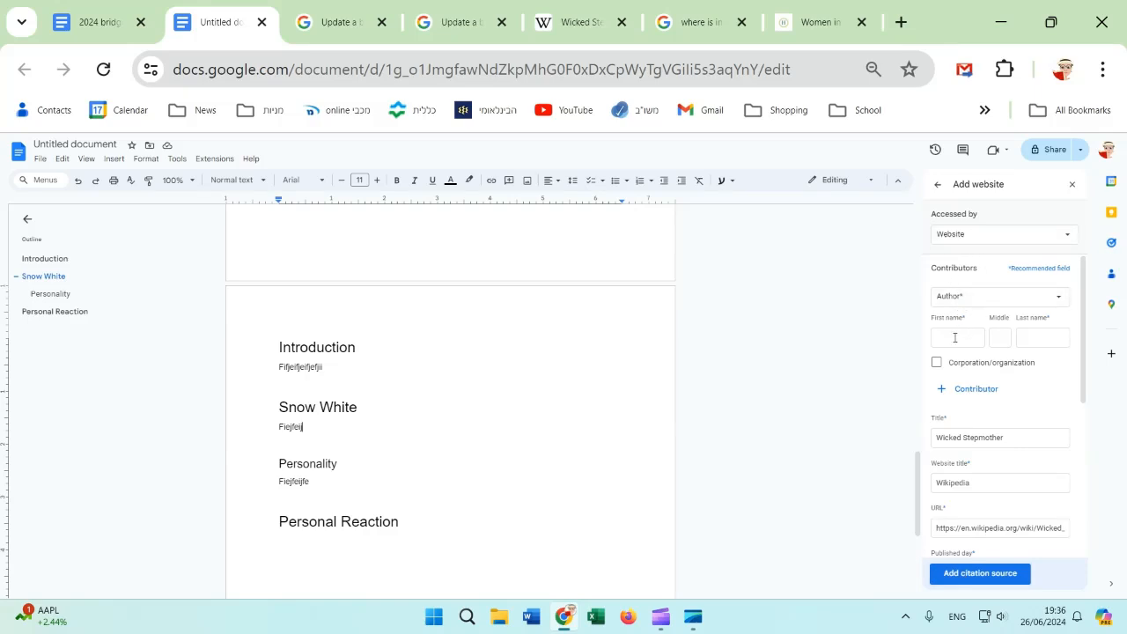
pyautogui.click(1022, 335)
pyautogui.click(979, 575)
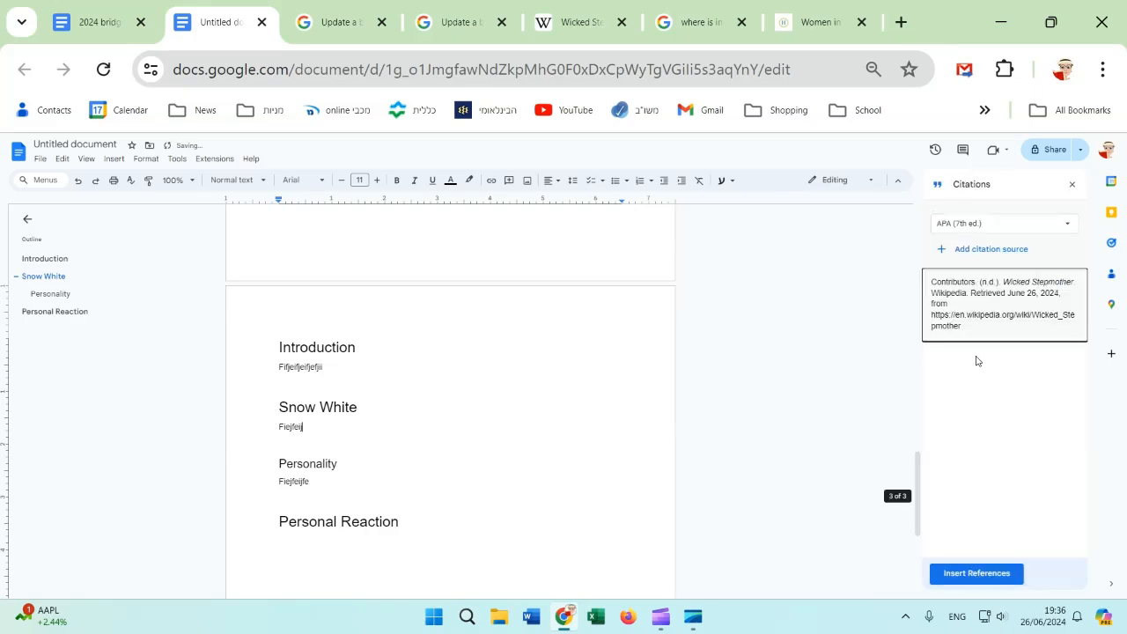
# Insert an in-text citation of the Wicked Stepmother source at the end of the Introduction paragraph.
pyautogui.click(325, 368)
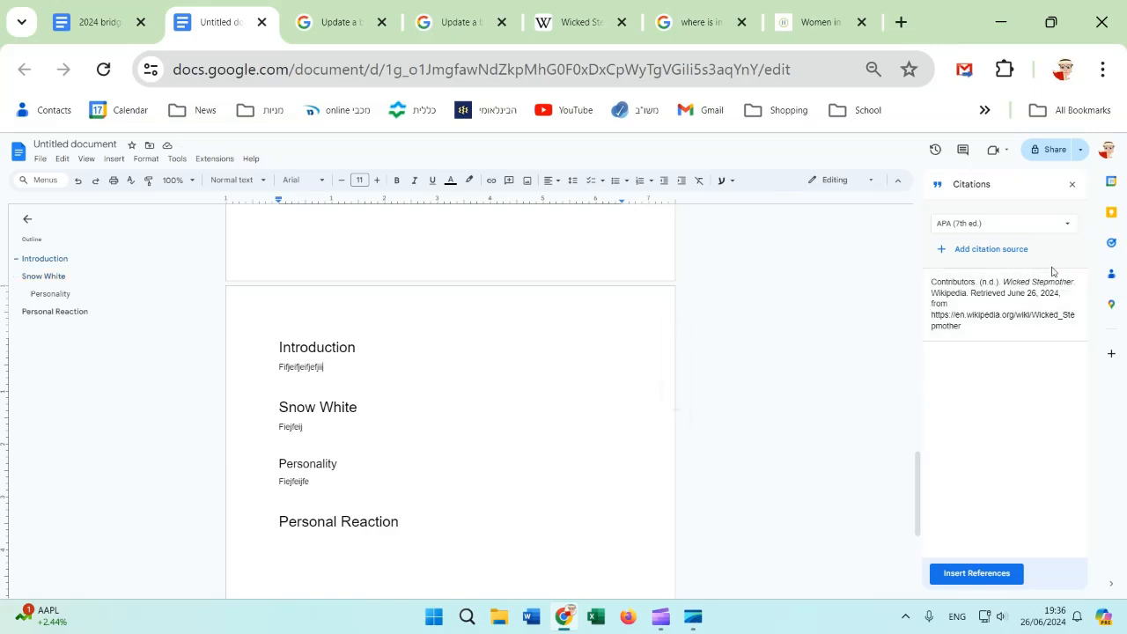
pyautogui.moveTo(1004, 304)
pyautogui.click(1054, 284)
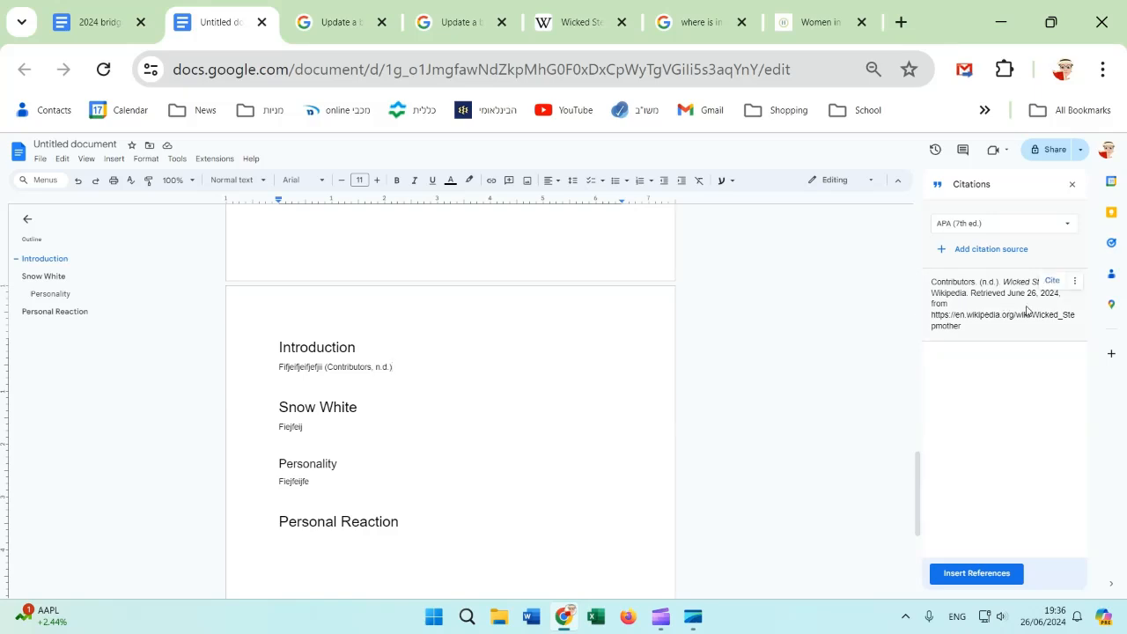
# Edit the Wicked Stepmother citation source, set its published year to 2024 and save it.
pyautogui.click(1075, 281)
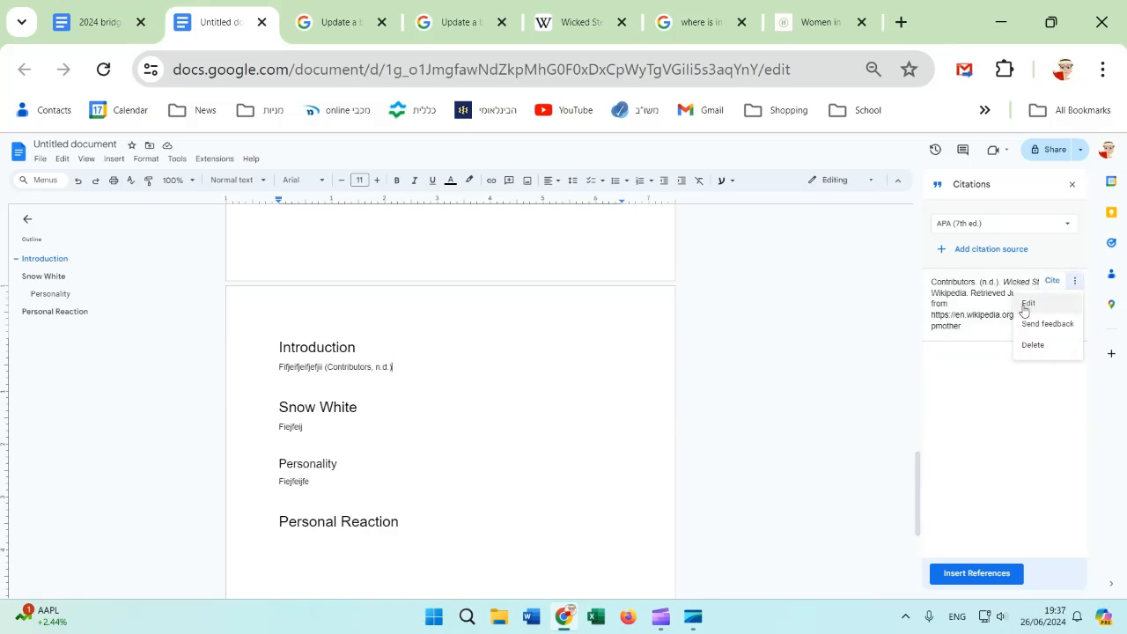
pyautogui.click(1027, 304)
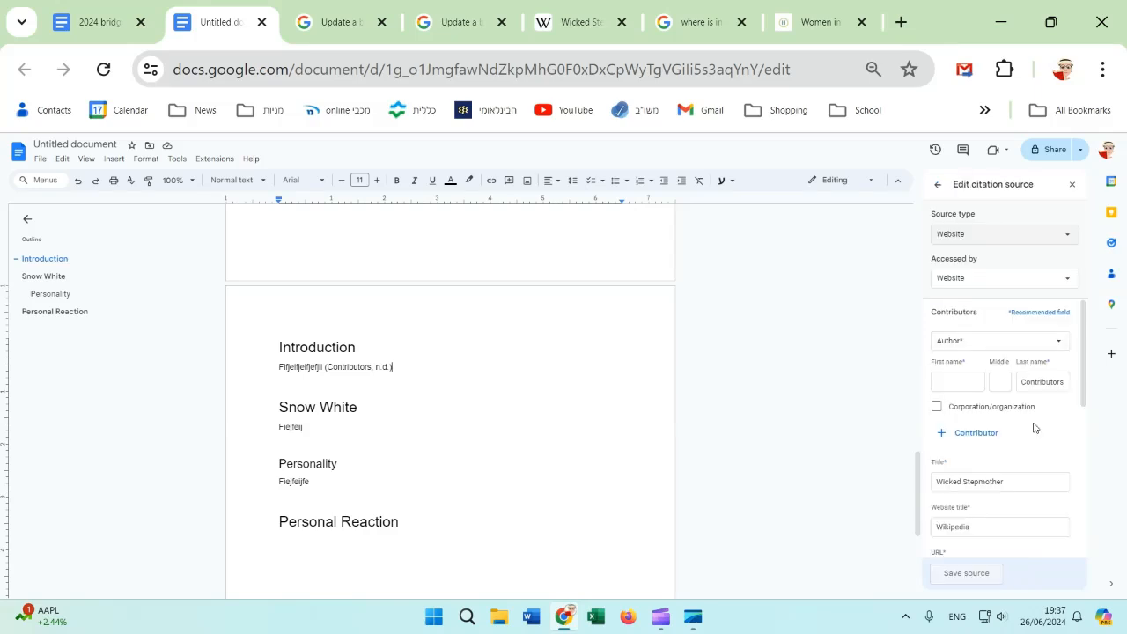
pyautogui.scroll(-1, 1035, 428)
pyautogui.scroll(-1, 1035, 423)
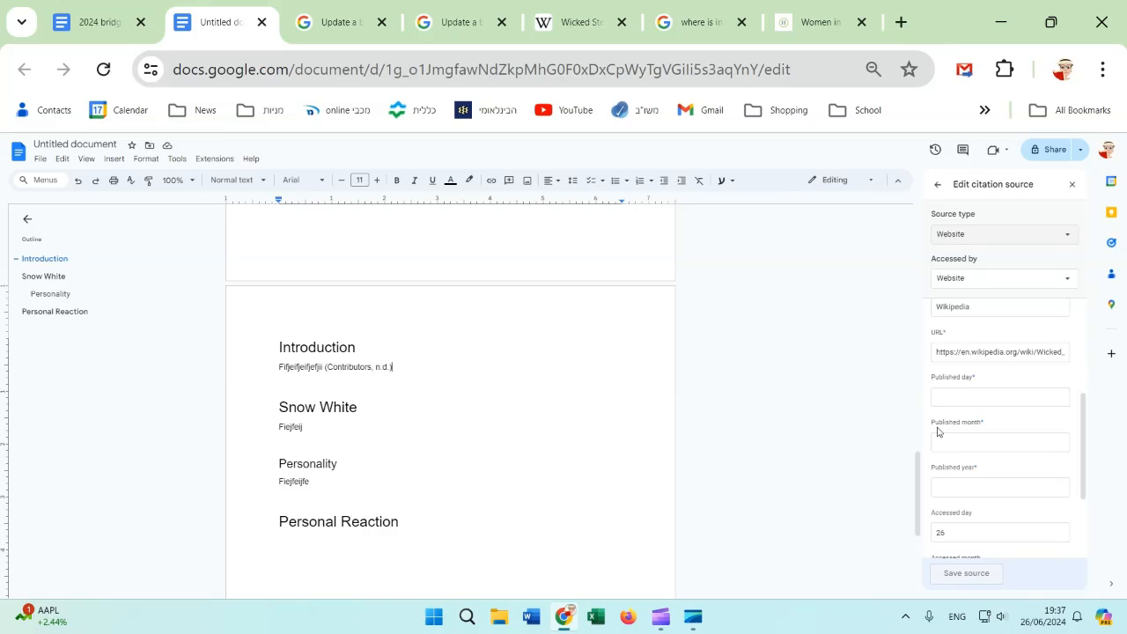
pyautogui.click(944, 490)
pyautogui.write('2024')
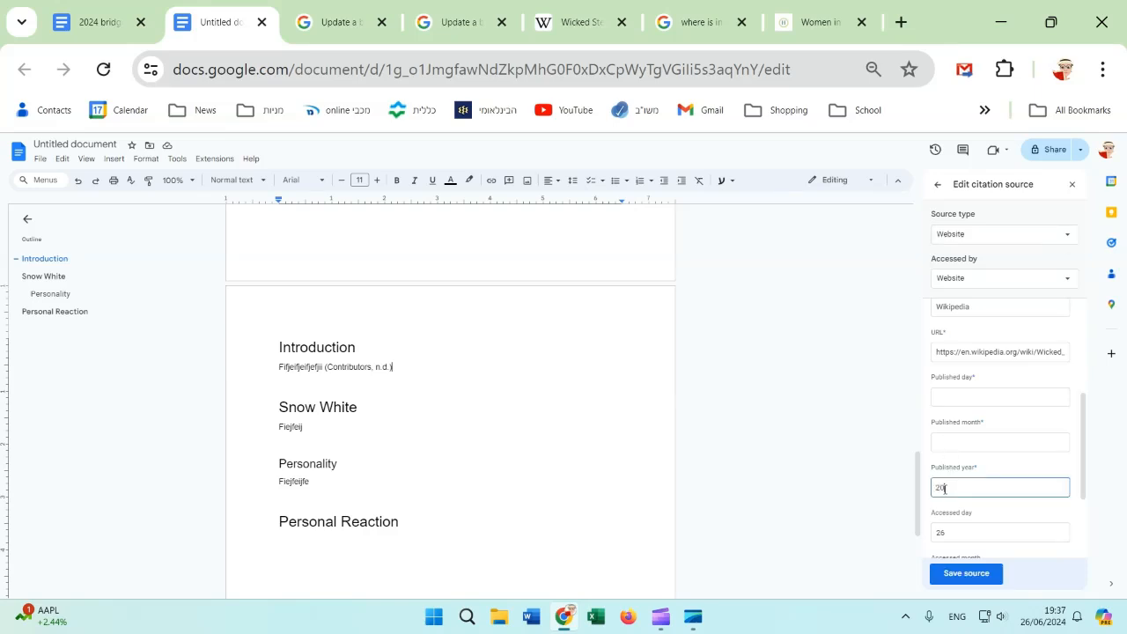
pyautogui.click(965, 574)
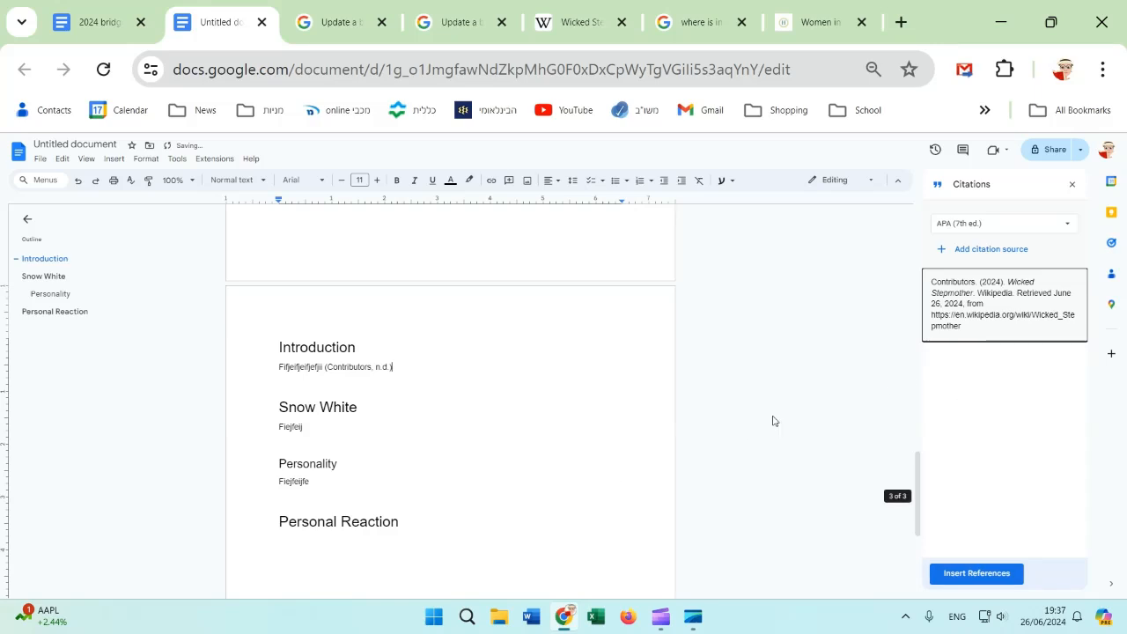
# Replace the in-text citation at the end of the Introduction paragraph with the updated Wicked Stepmother citation.
pyautogui.click(353, 366)
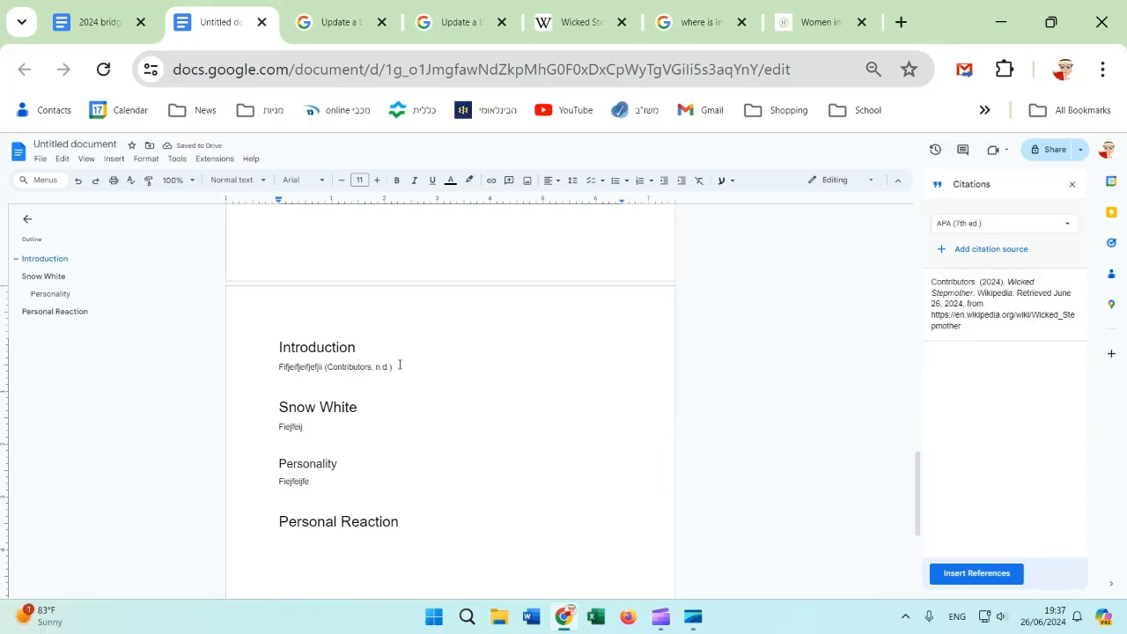
pyautogui.scroll(3, 883, 320)
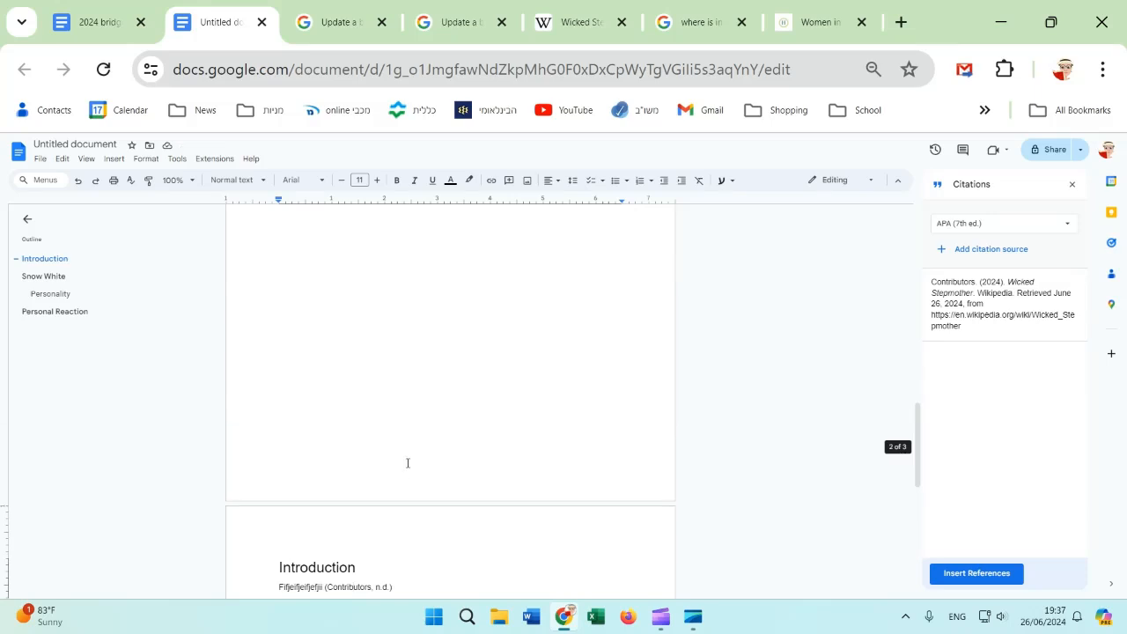
pyautogui.scroll(-4, 405, 450)
pyautogui.moveTo(398, 256); pyautogui.dragTo(325, 259)
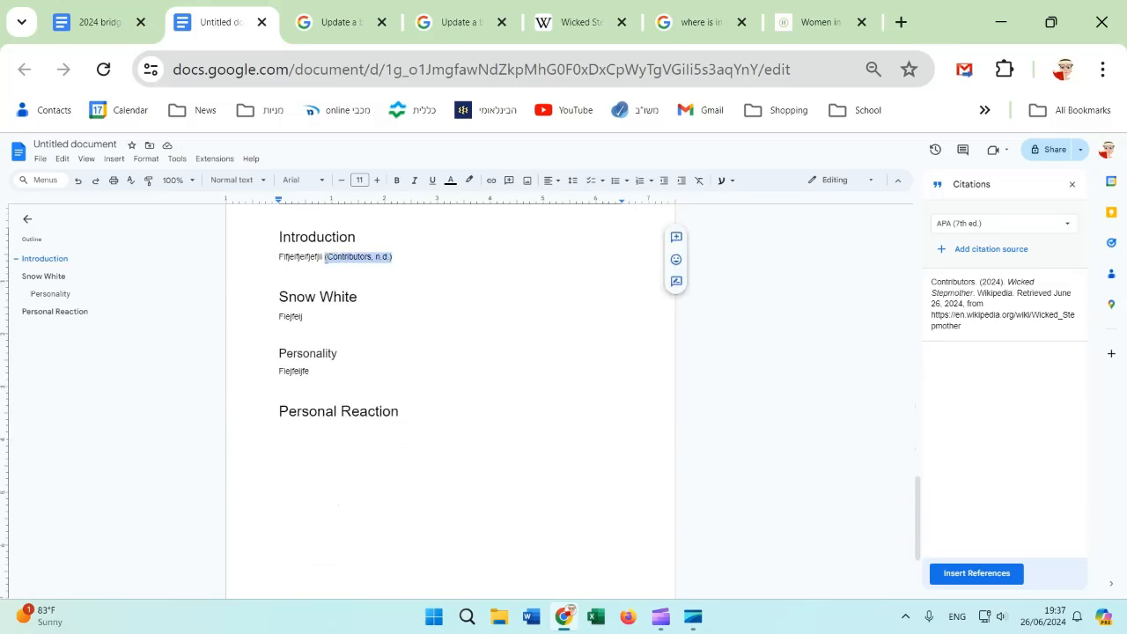
pyautogui.press('BackSpace')
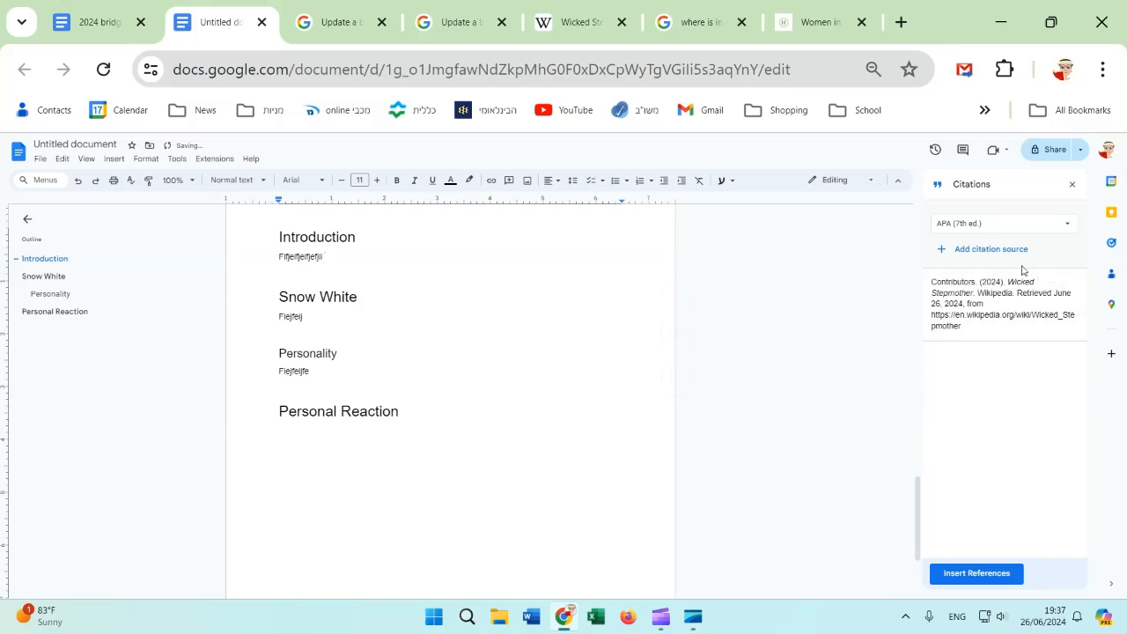
pyautogui.click(1053, 281)
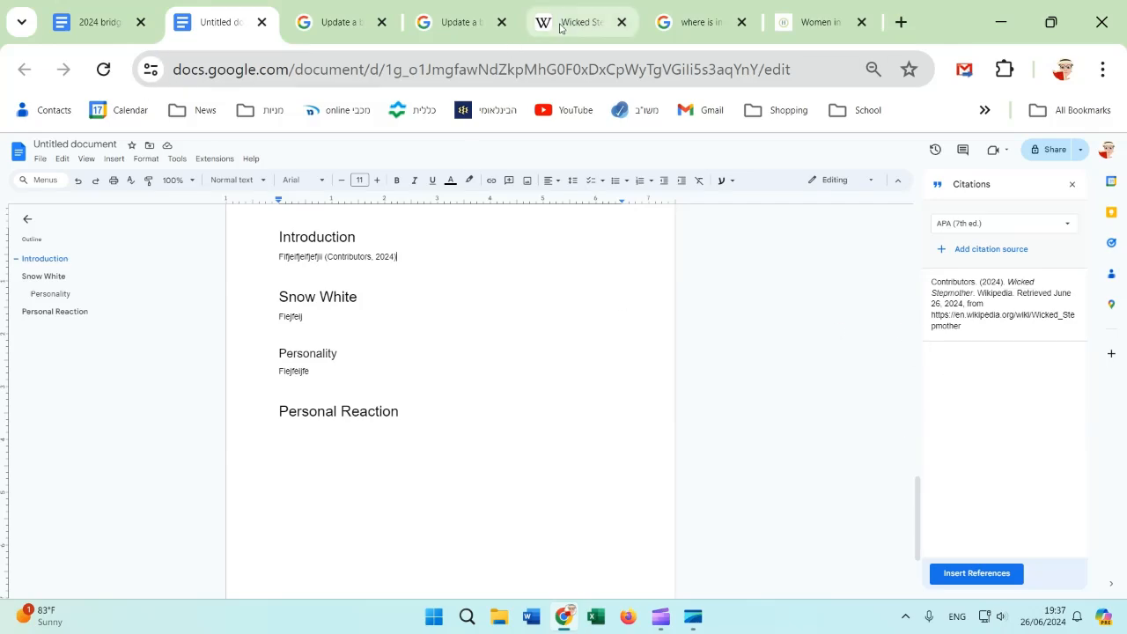
# Copy the web address of the Harpy Magazine article on Snow White gender roles and return to the document.
pyautogui.click(826, 23)
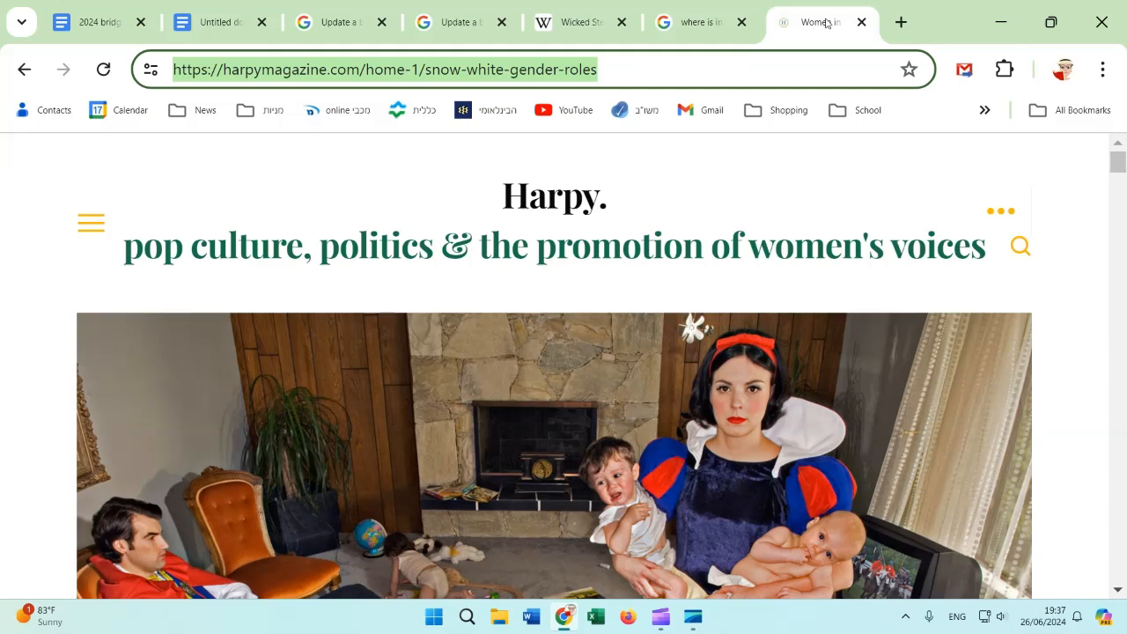
pyautogui.doubleClick(587, 70)
pyautogui.moveTo(586, 71); pyautogui.dragTo(162, 72)
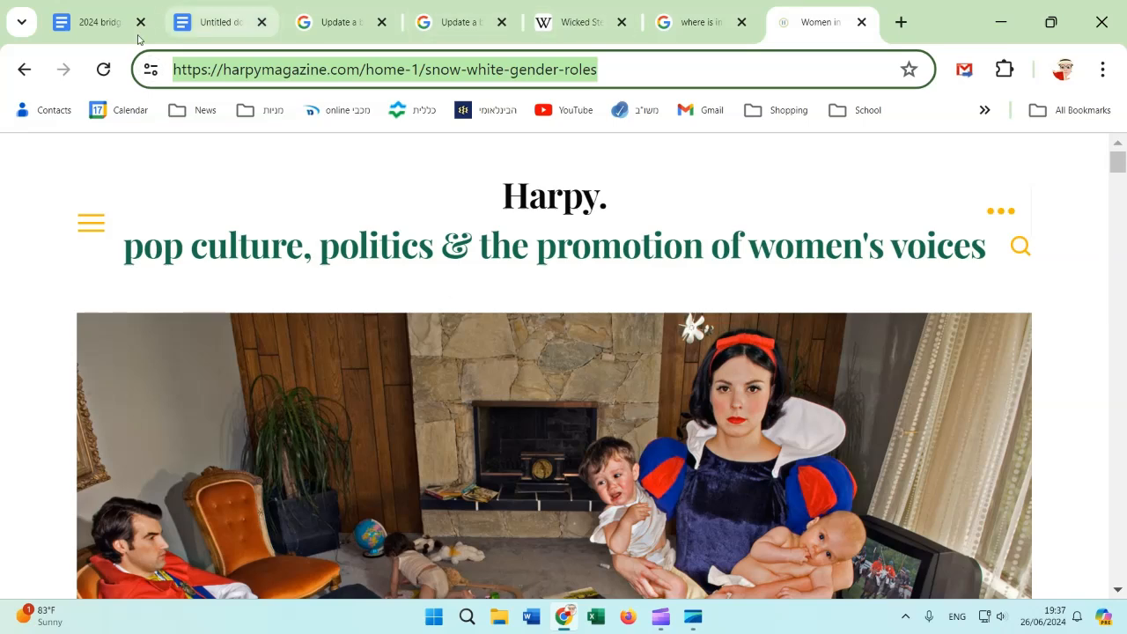
pyautogui.click(209, 22)
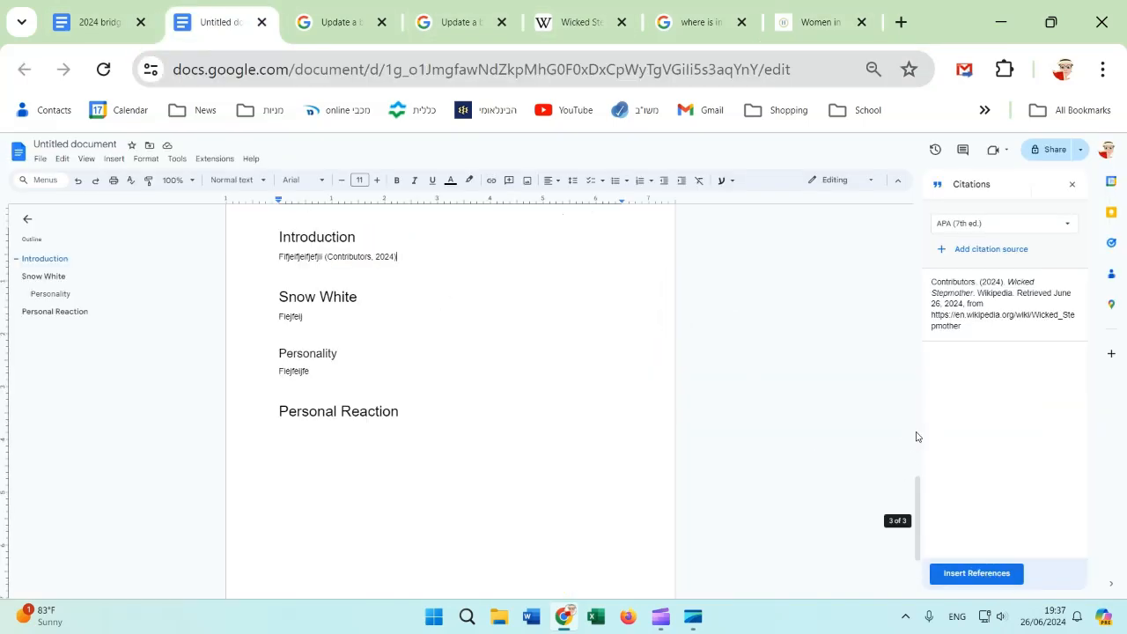
# Start a new Website citation source, search with the copied Harpy Magazine URL and continue with the found website.
pyautogui.click(979, 250)
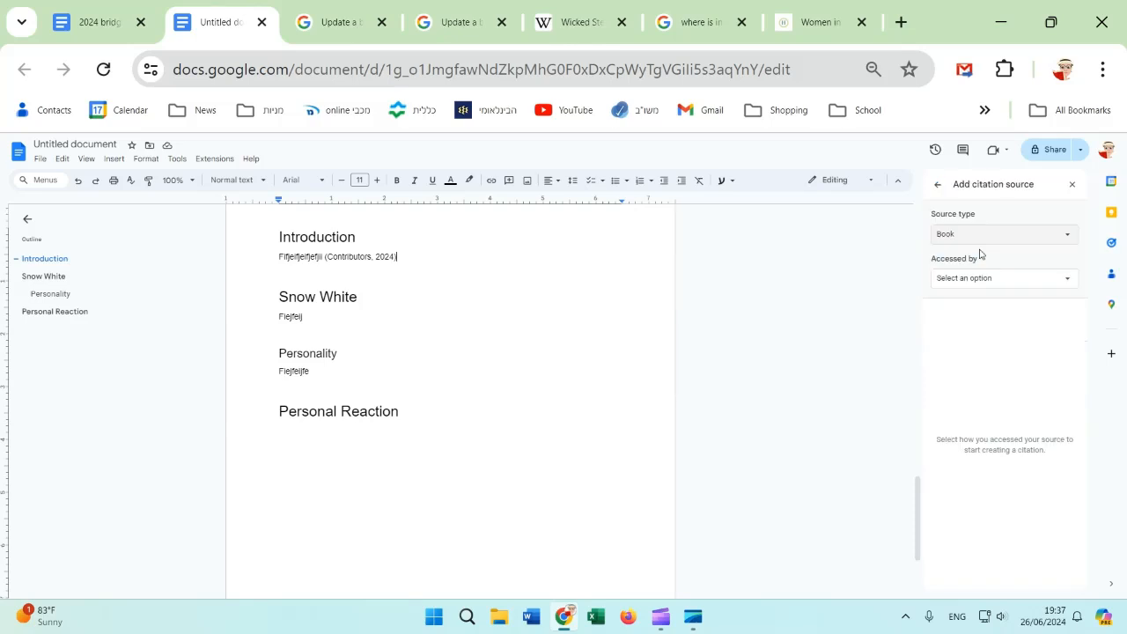
pyautogui.click(1067, 238)
pyautogui.click(962, 300)
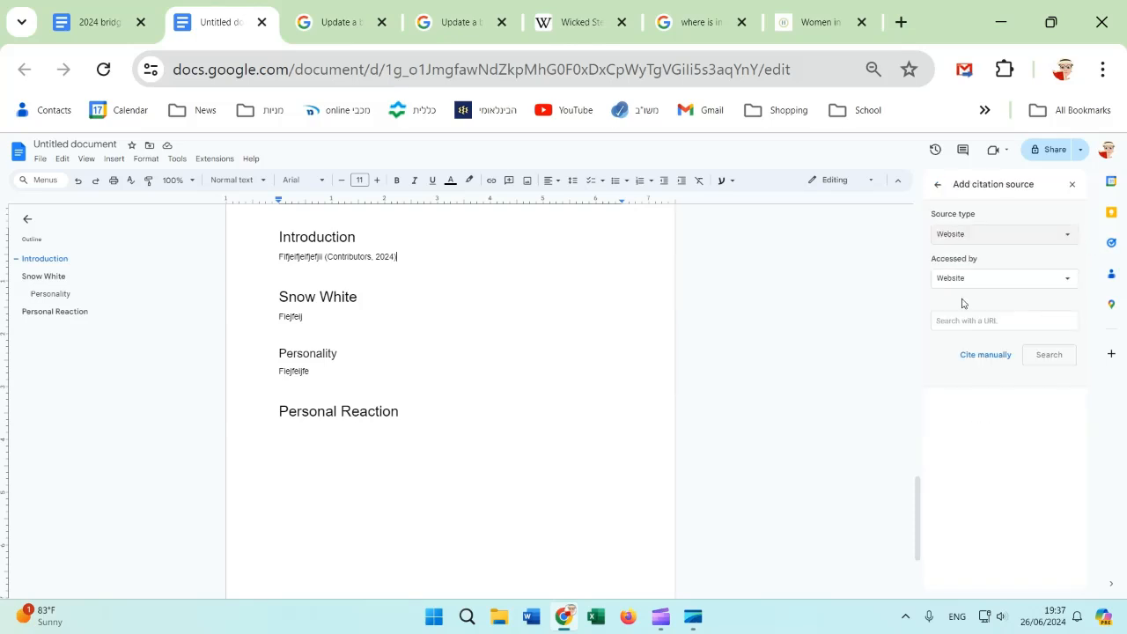
pyautogui.click(960, 325)
pyautogui.hotkey('ctrl', 'v')
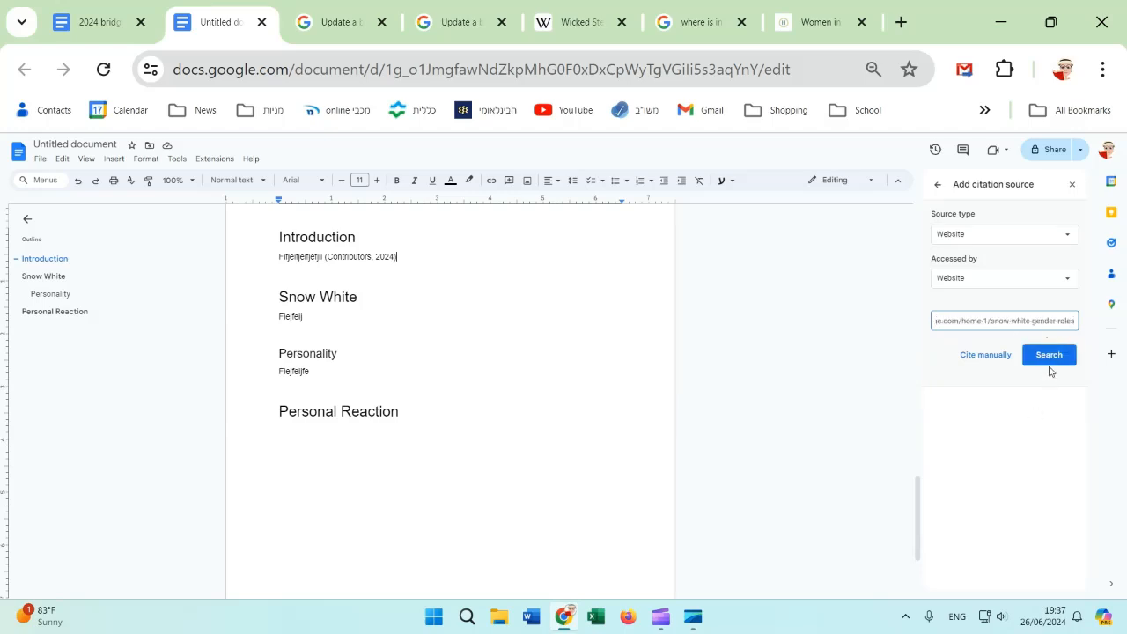
pyautogui.click(1049, 354)
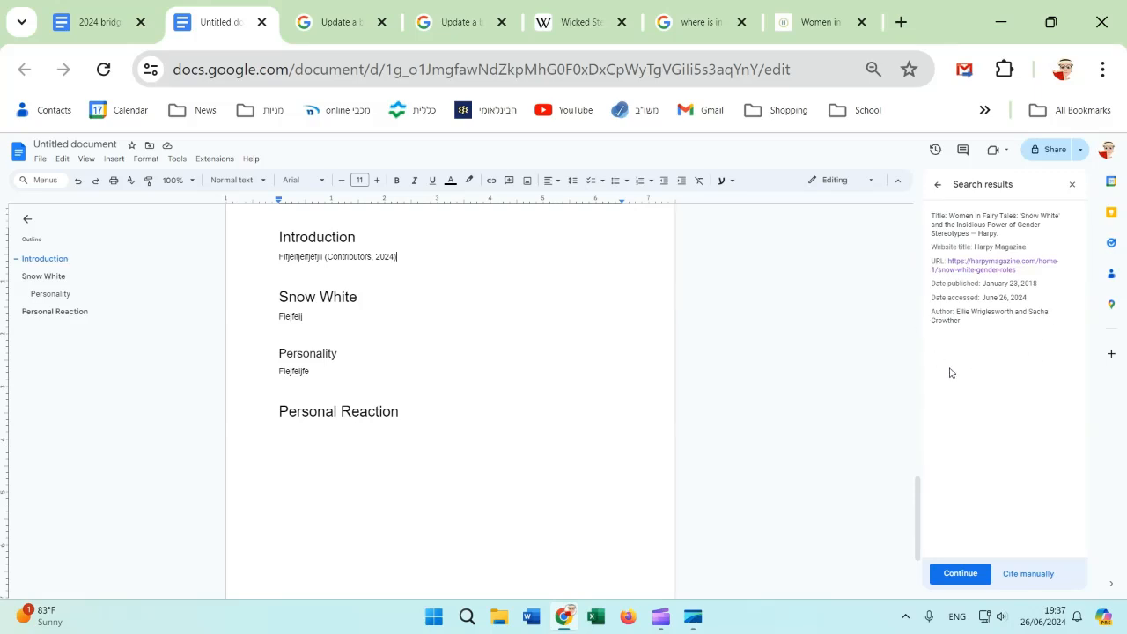
pyautogui.click(957, 579)
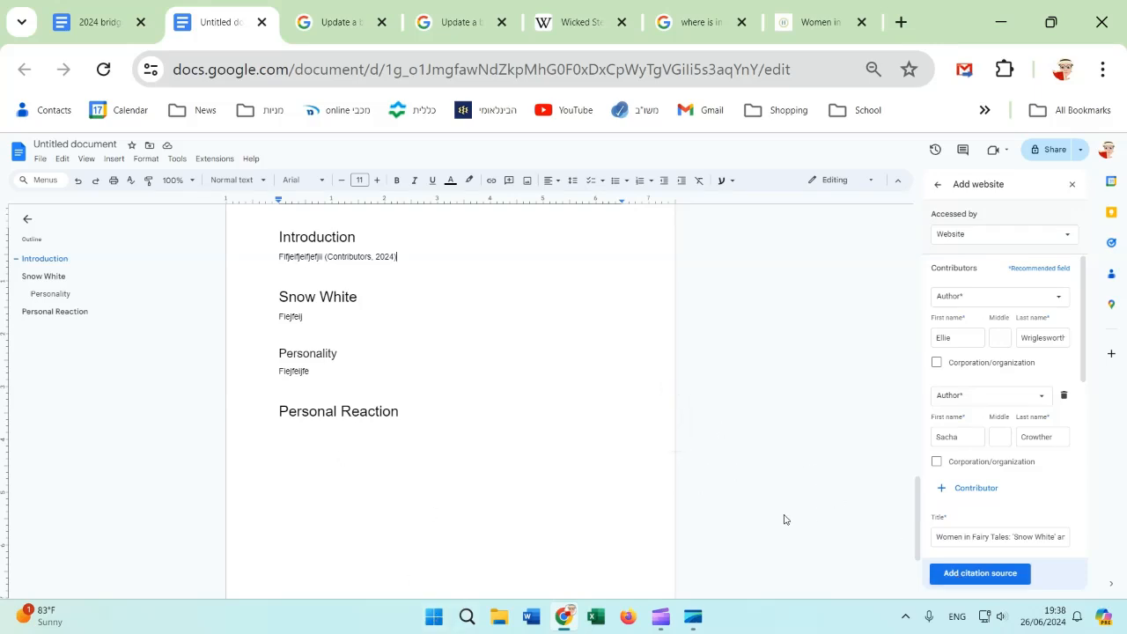
# Insert a page break after the last section heading to start a new page.
pyautogui.scroll(-2, 815, 508)
pyautogui.scroll(-1, 815, 507)
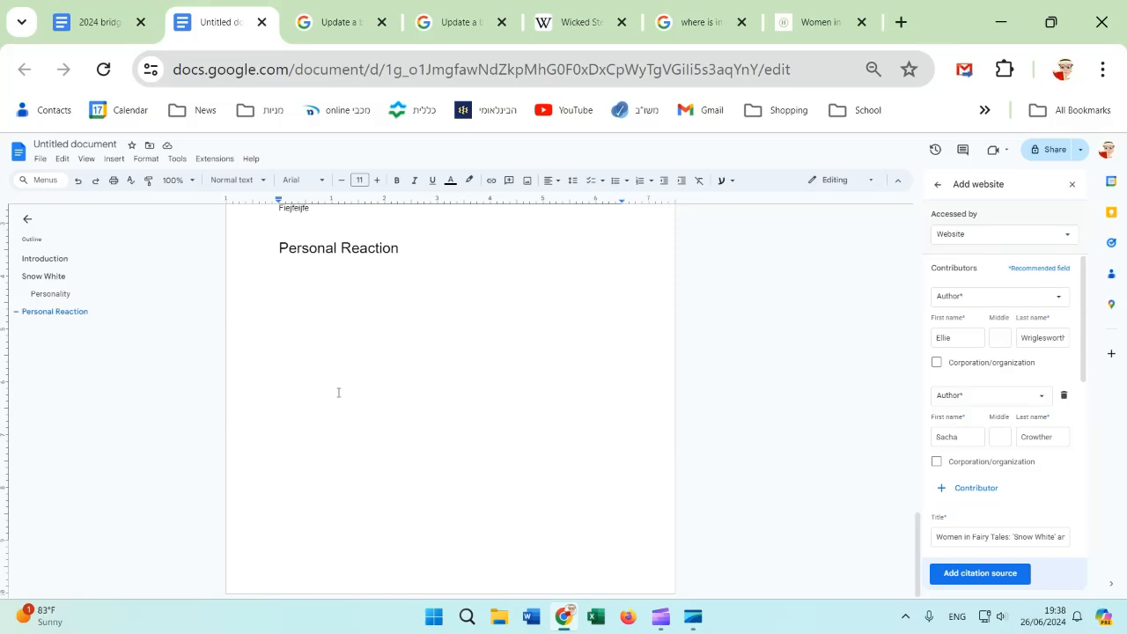
pyautogui.click(305, 353)
pyautogui.hotkey('ctrl', 'Return')
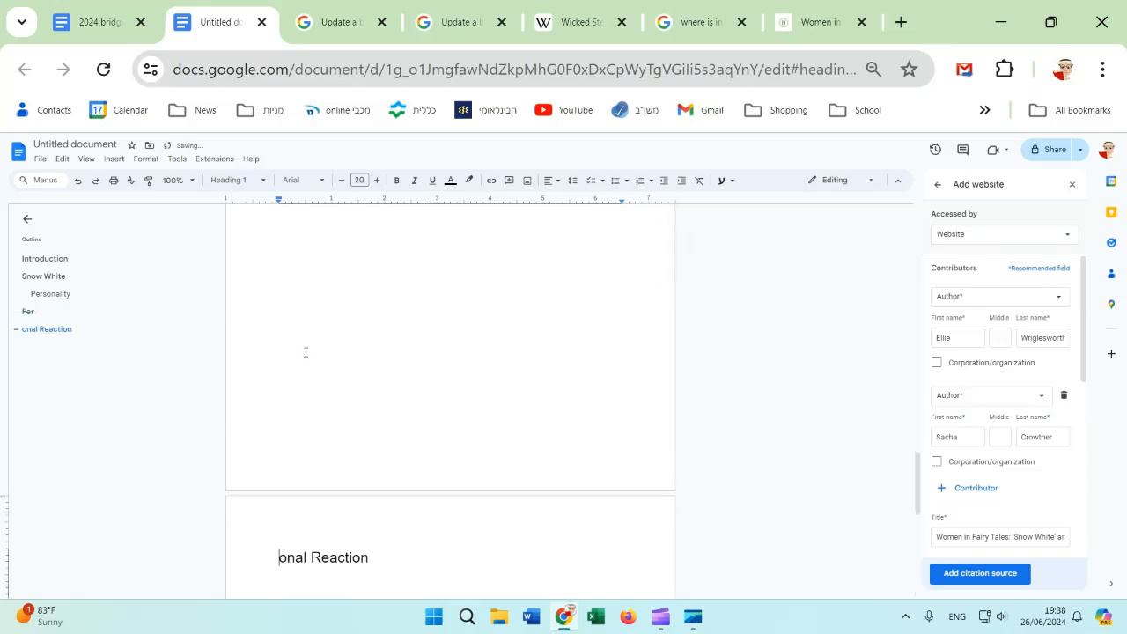
pyautogui.press('BackSpace')
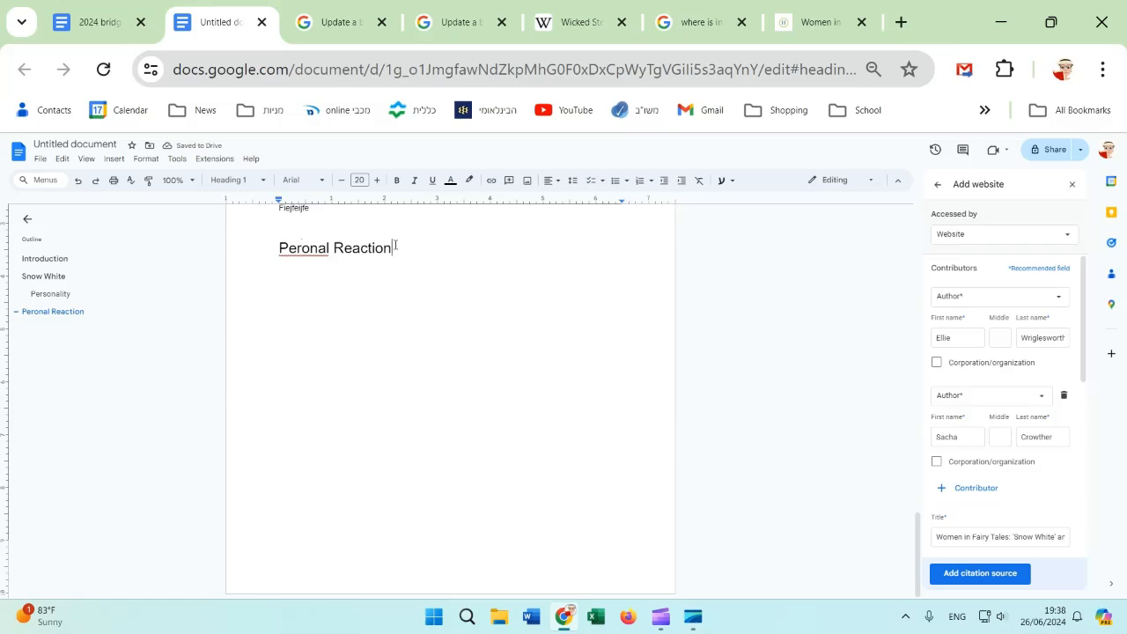
pyautogui.hotkey('ctrl', 'Return')
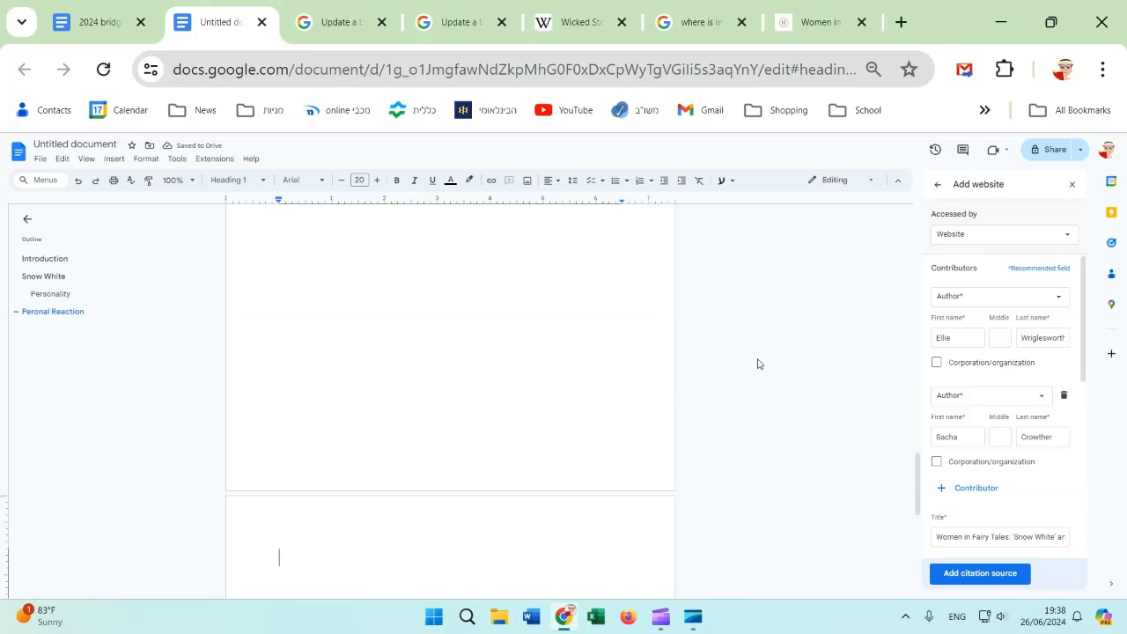
# Review the Harpy Magazine source's contributor, title, URL, published date and accessed date fields.
pyautogui.scroll(-4, 1046, 494)
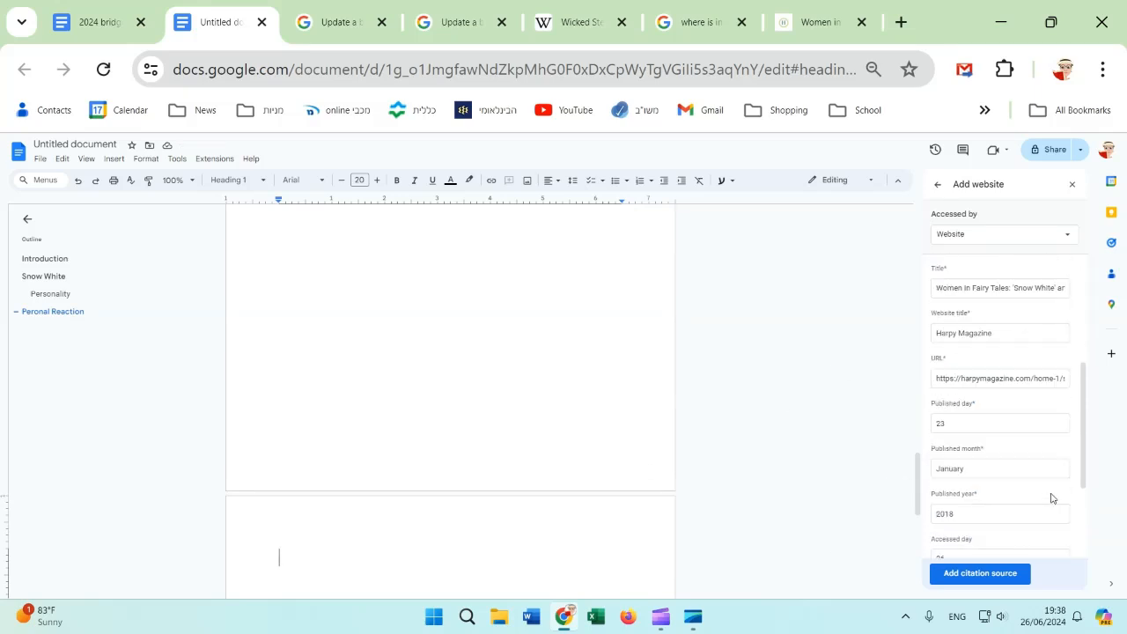
pyautogui.scroll(-1, 1051, 499)
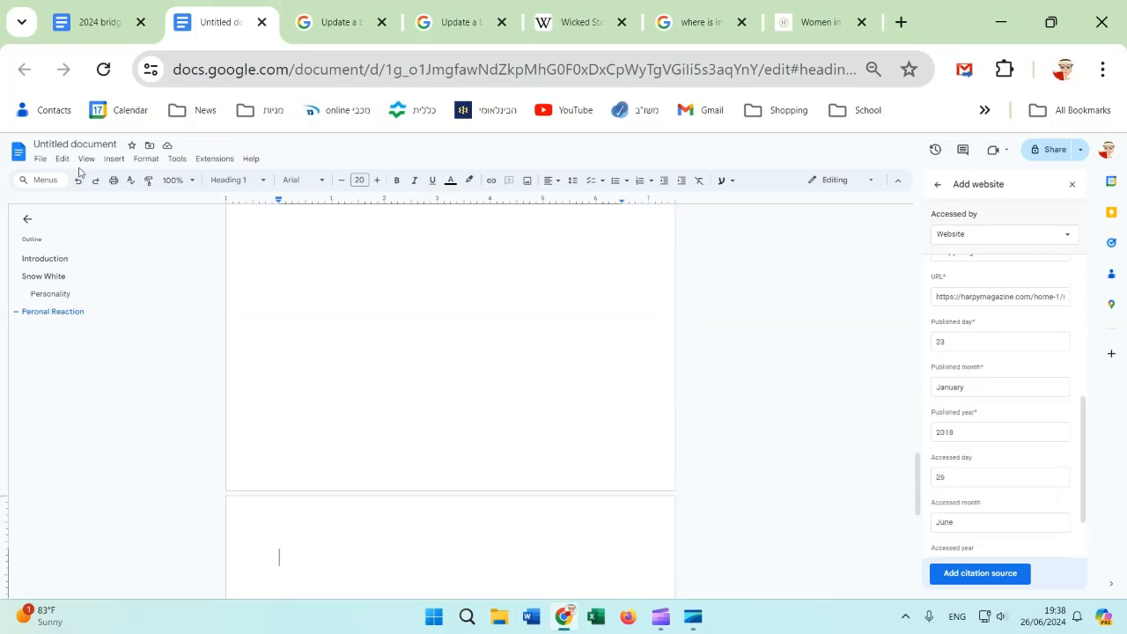
pyautogui.click(114, 161)
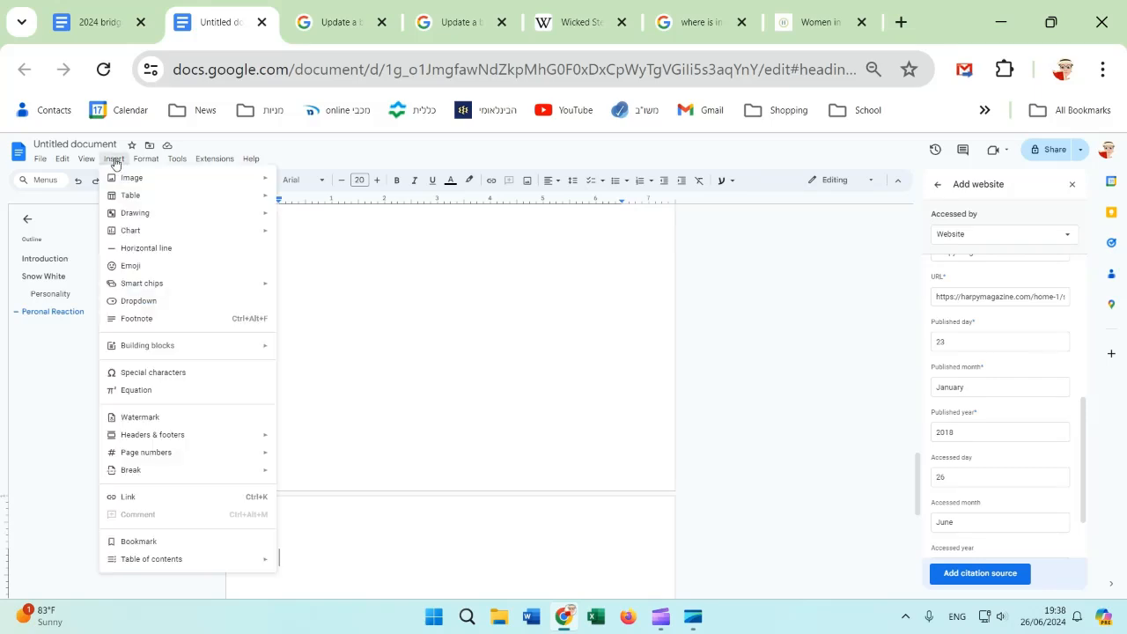
pyautogui.moveTo(175, 163)
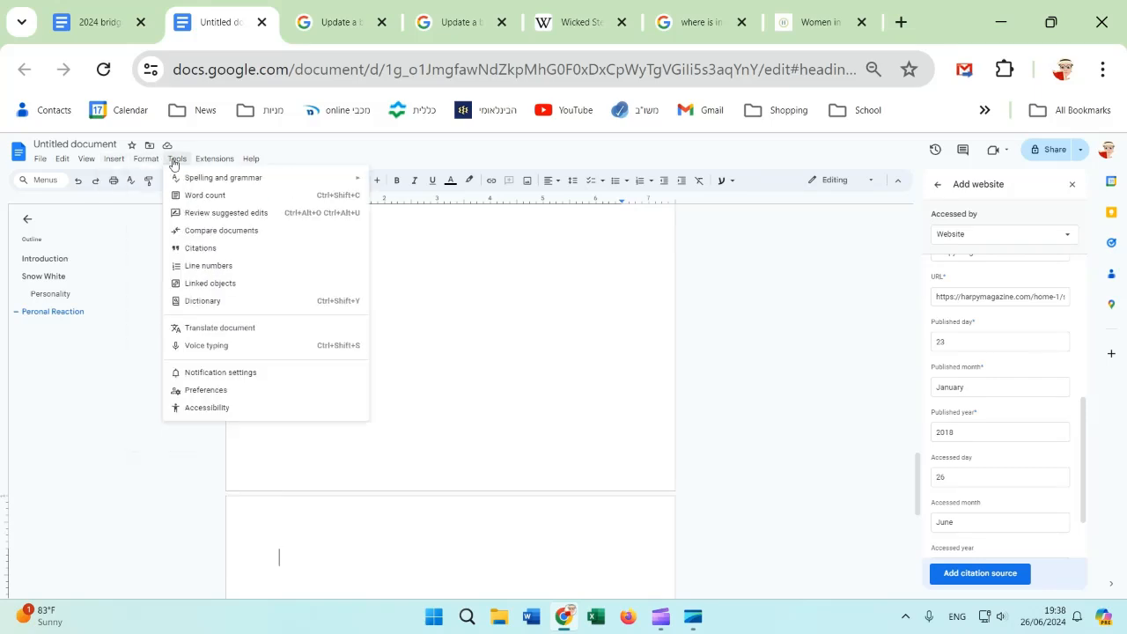
pyautogui.moveTo(113, 165)
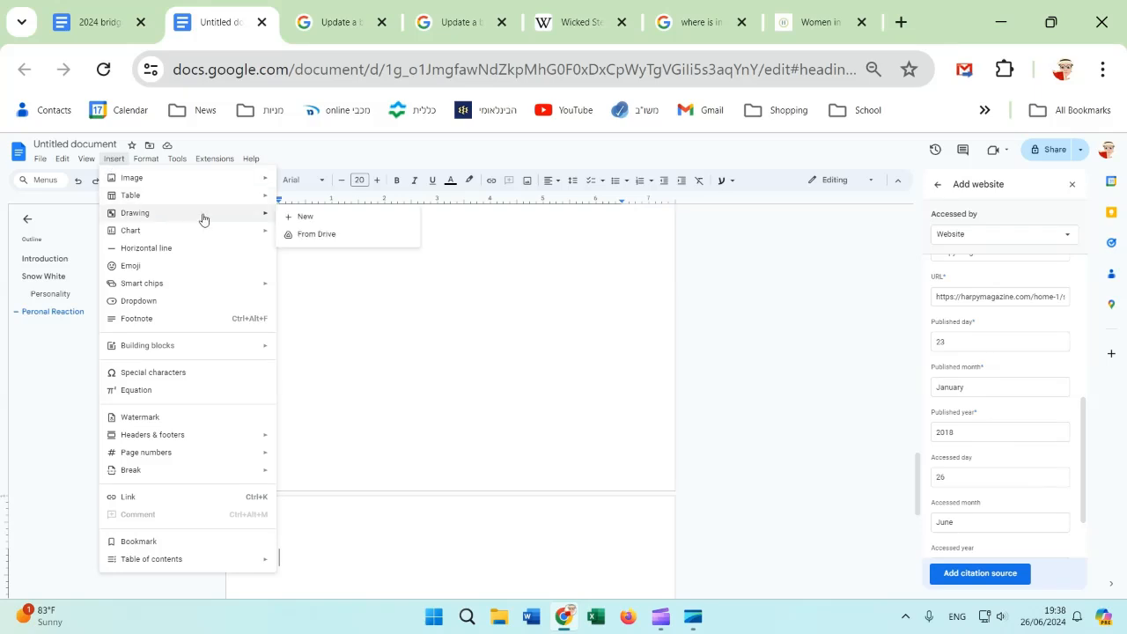
pyautogui.scroll(-4, 881, 482)
pyautogui.scroll(3, 1008, 478)
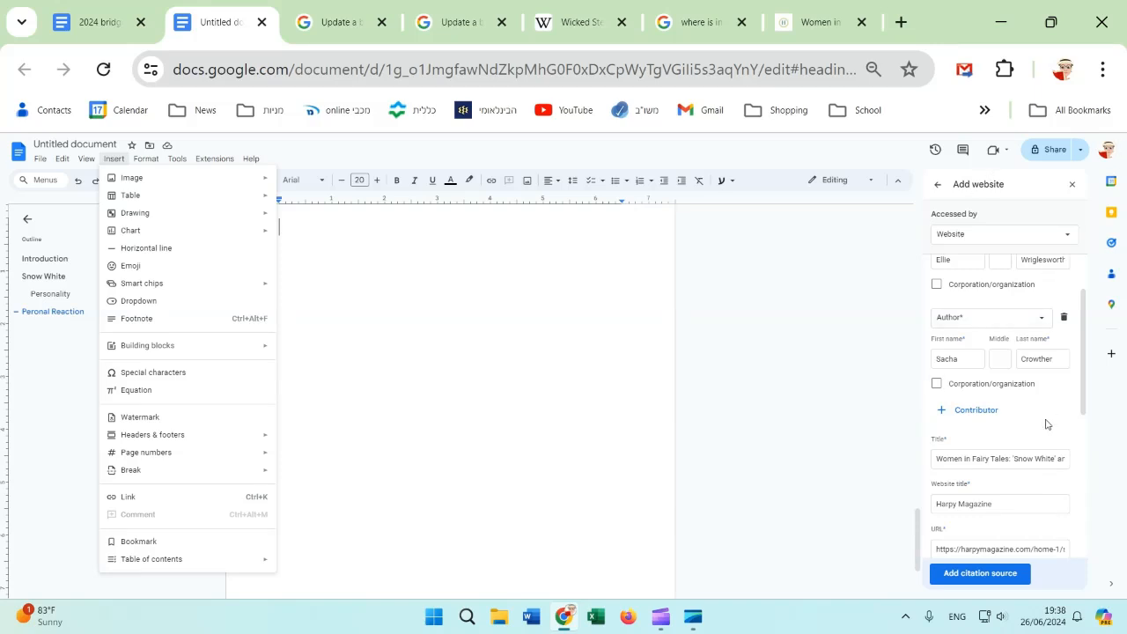
pyautogui.scroll(2, 1057, 409)
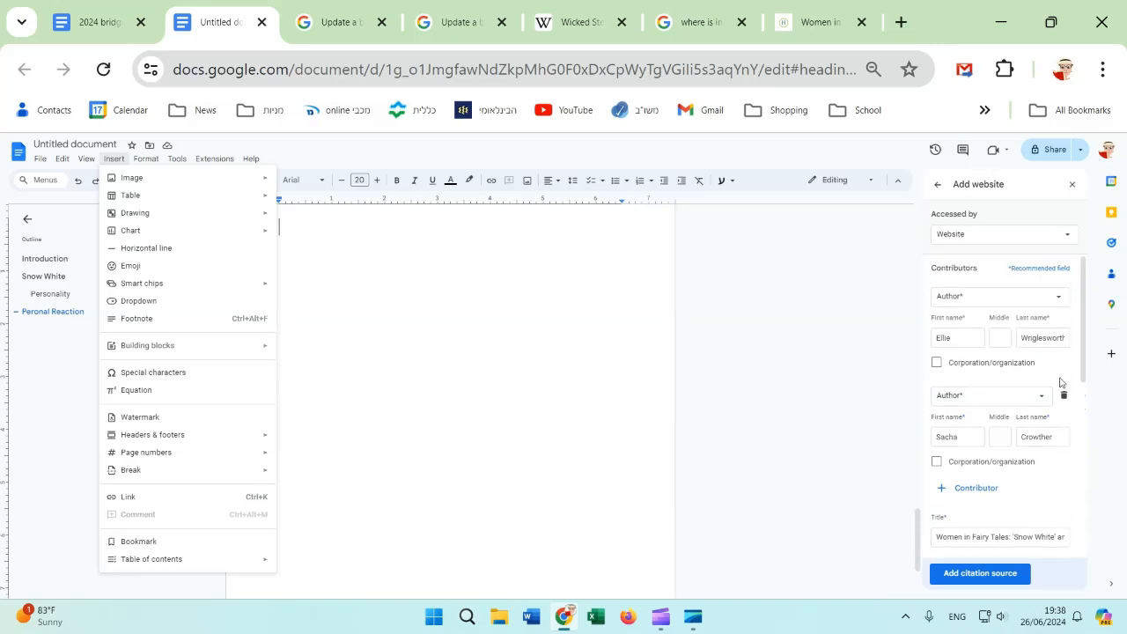
pyautogui.click(1088, 354)
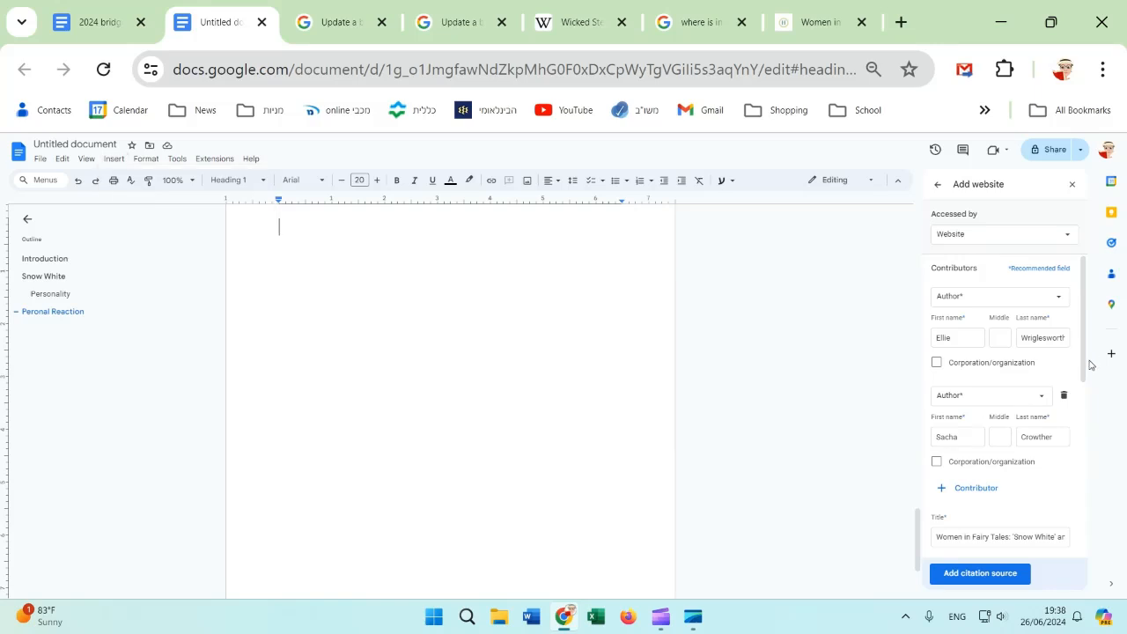
pyautogui.moveTo(1086, 360); pyautogui.dragTo(1075, 577)
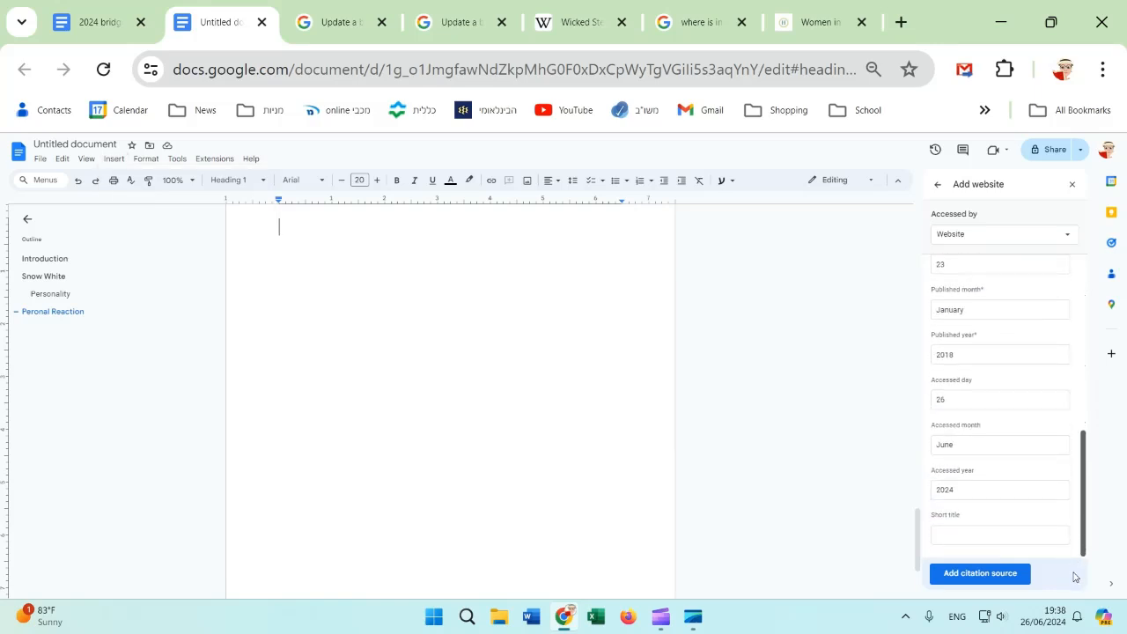
pyautogui.scroll(10, 1075, 577)
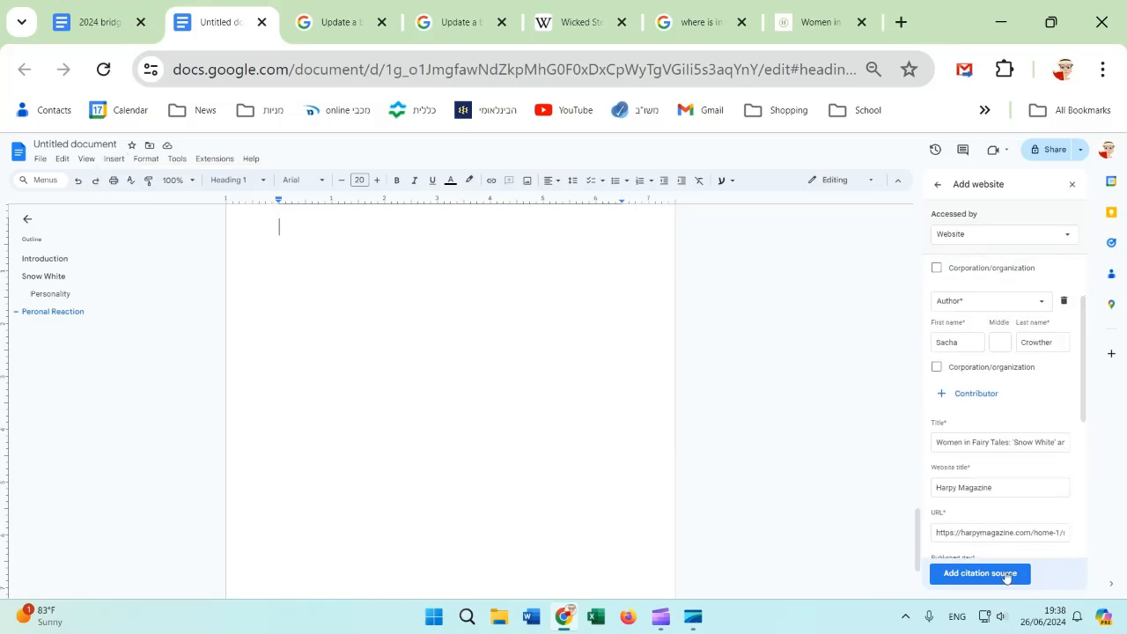
# Add the Harpy Magazine citation source and insert the References list on the new last page.
pyautogui.click(962, 578)
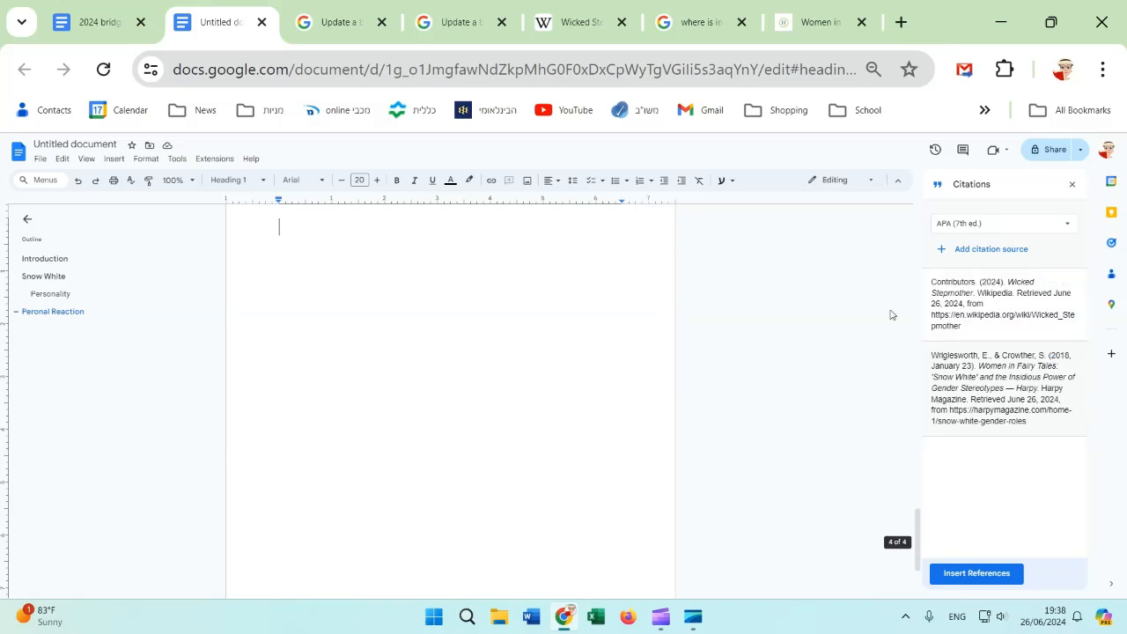
pyautogui.click(977, 574)
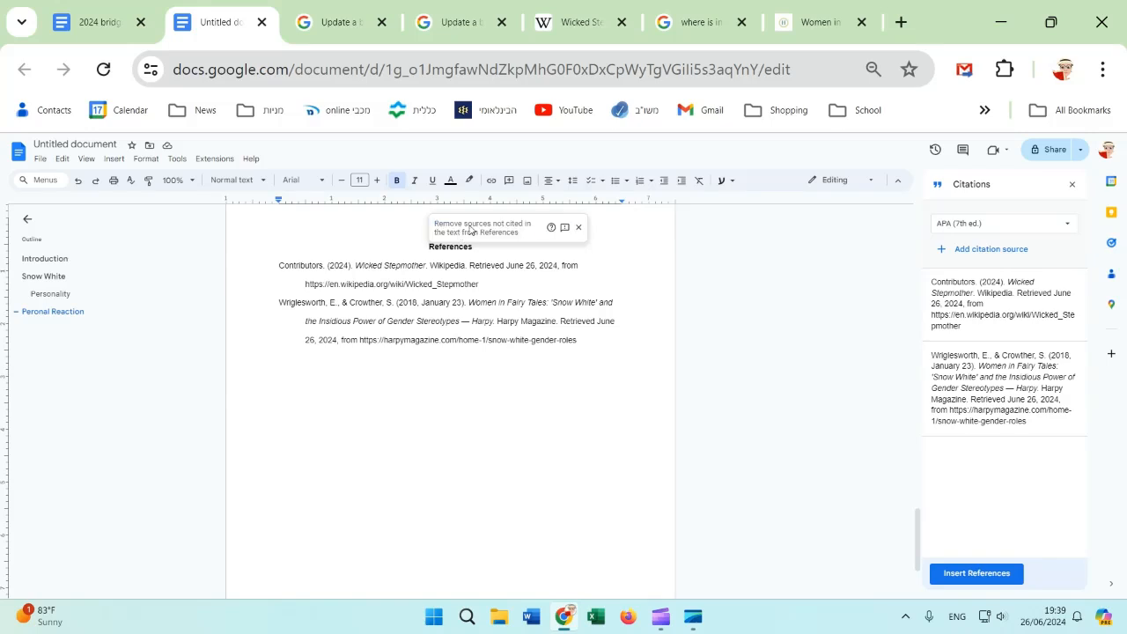
pyautogui.scroll(1, 471, 230)
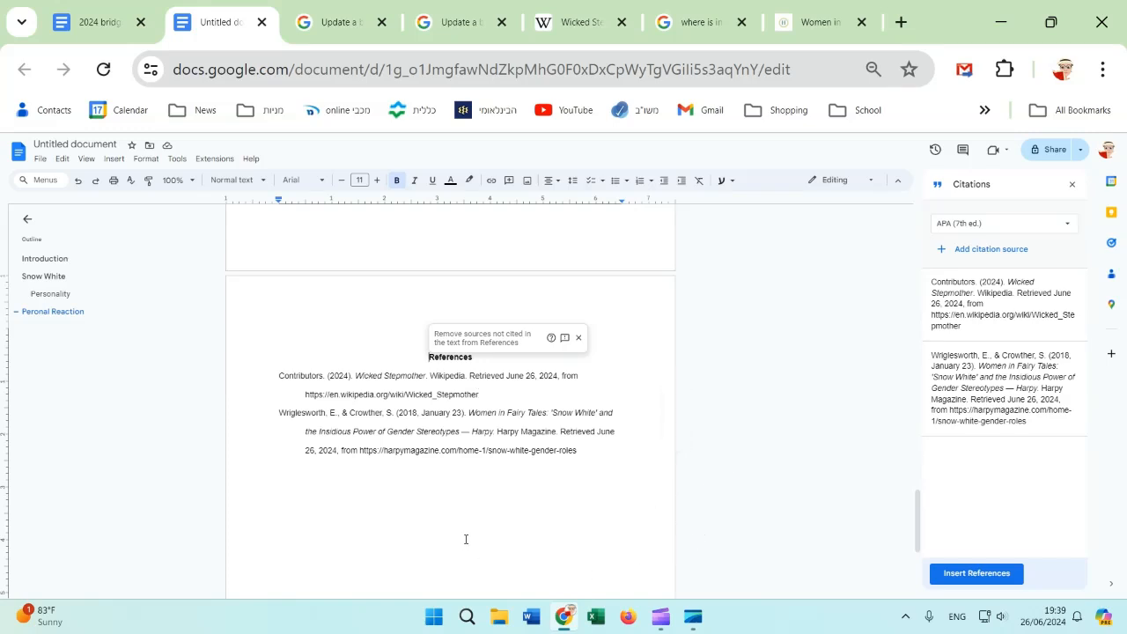
# Dismiss the References suggestion and insert an in-text citation of the Harpy Magazine source after the Personality section's text.
pyautogui.click(579, 337)
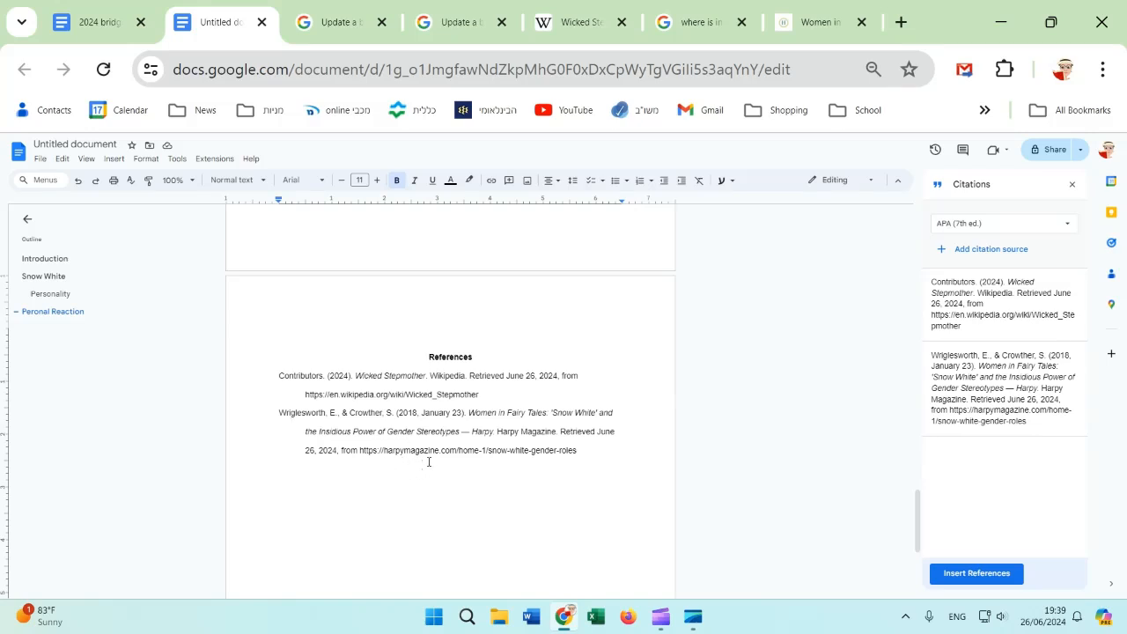
pyautogui.scroll(3, 432, 463)
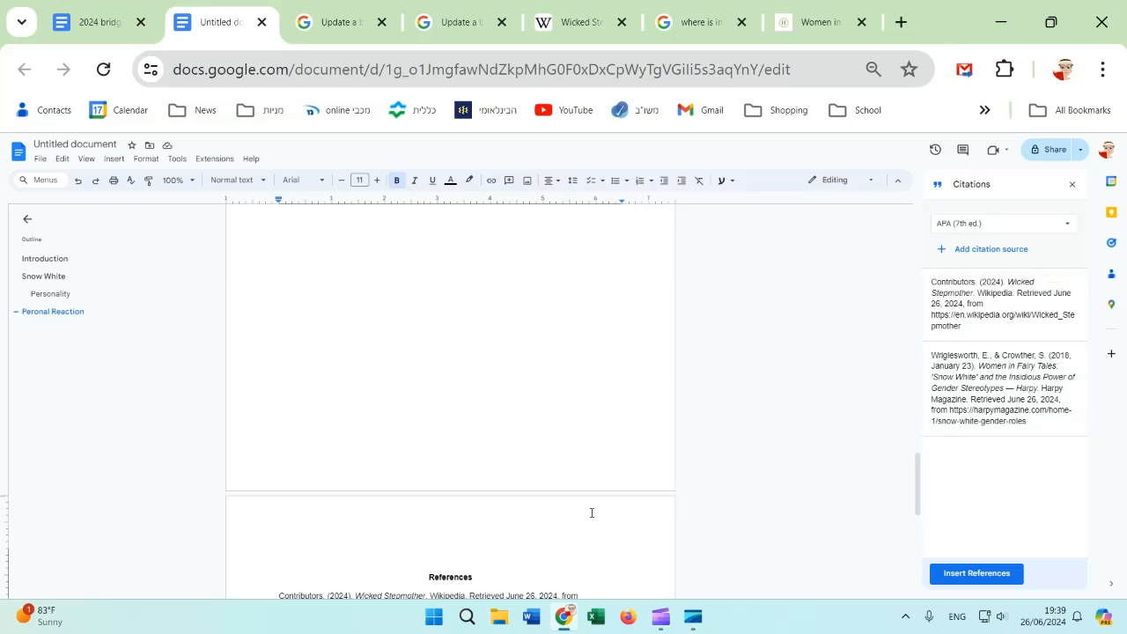
pyautogui.scroll(5, 480, 432)
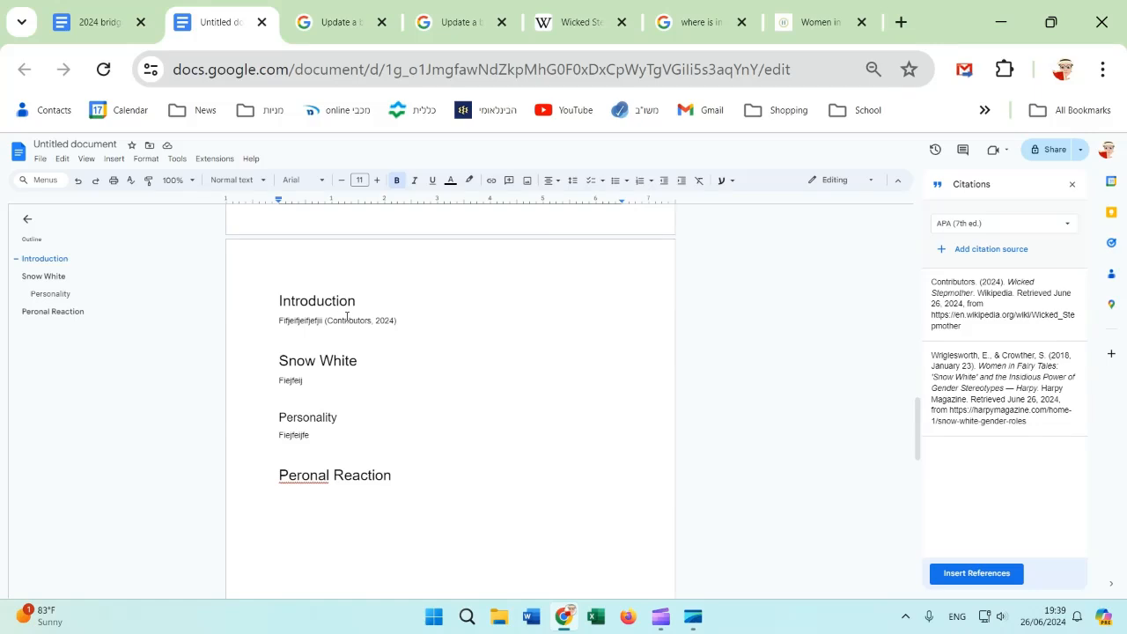
pyautogui.click(308, 433)
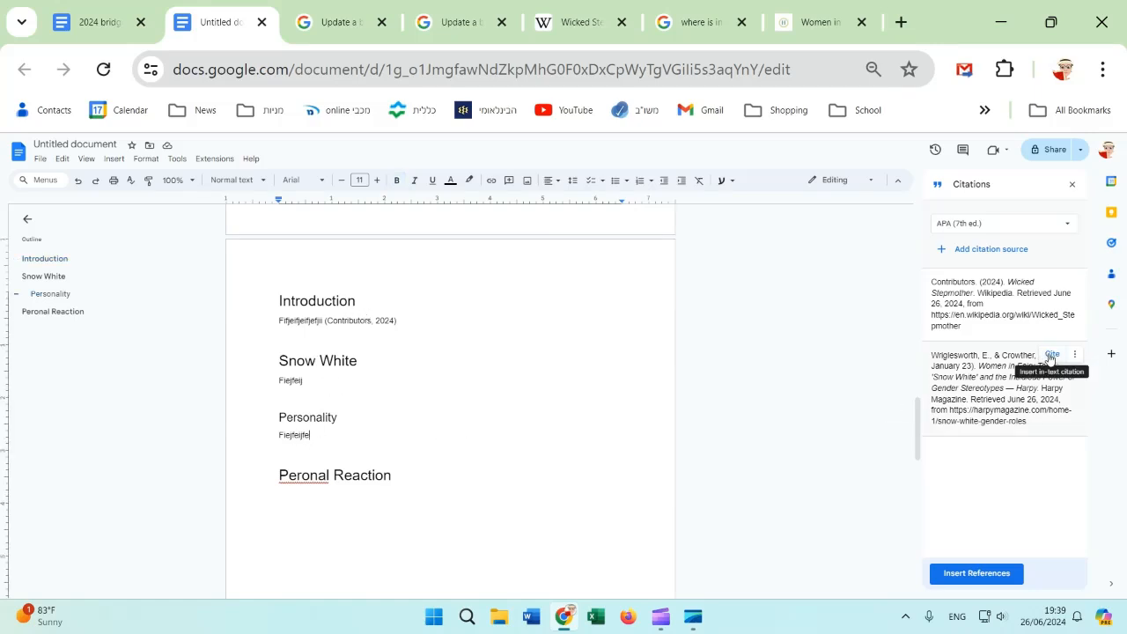
pyautogui.click(1053, 356)
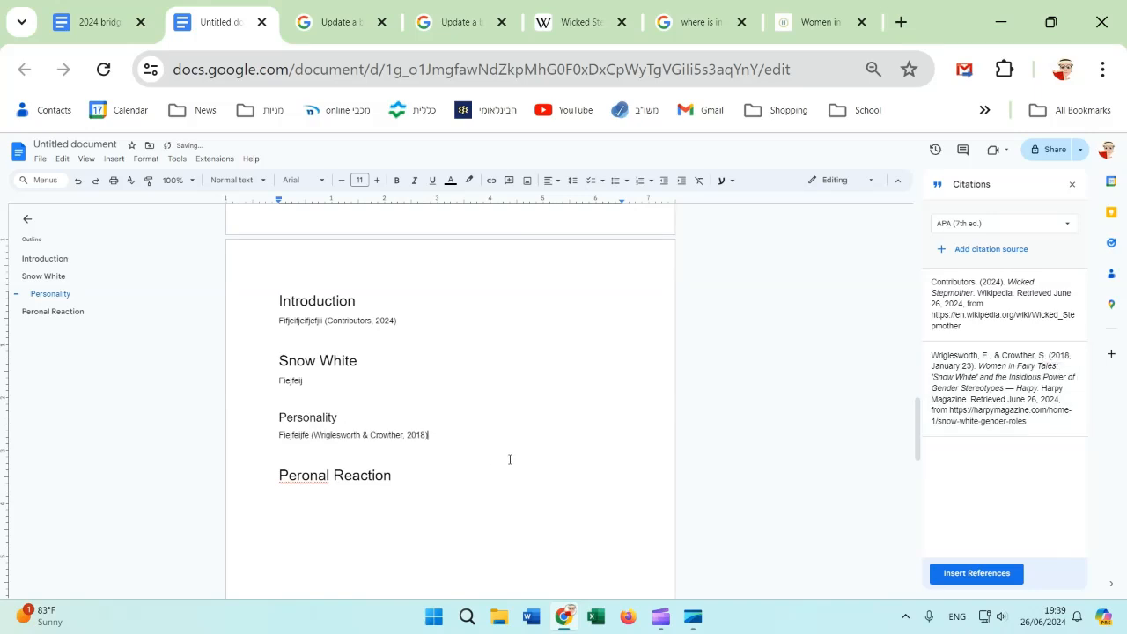
# Correct the spelling of the last section heading to "Personal Reaction".
pyautogui.scroll(-1, 511, 456)
pyautogui.scroll(1, 378, 347)
pyautogui.scroll(-6, 509, 475)
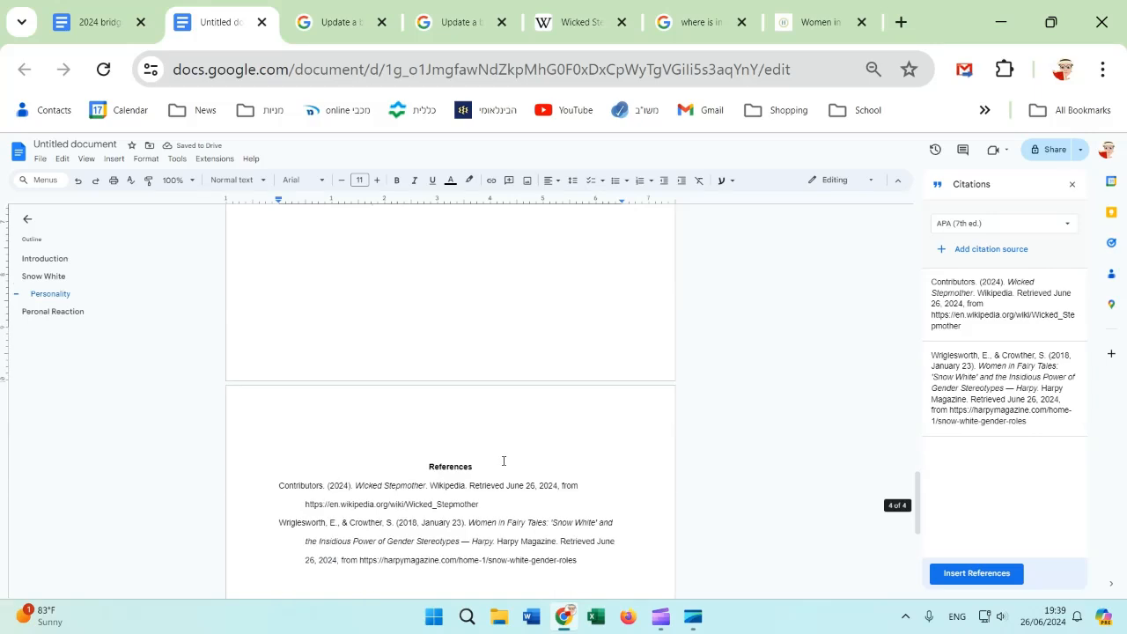
pyautogui.scroll(3, 503, 460)
pyautogui.click(298, 255)
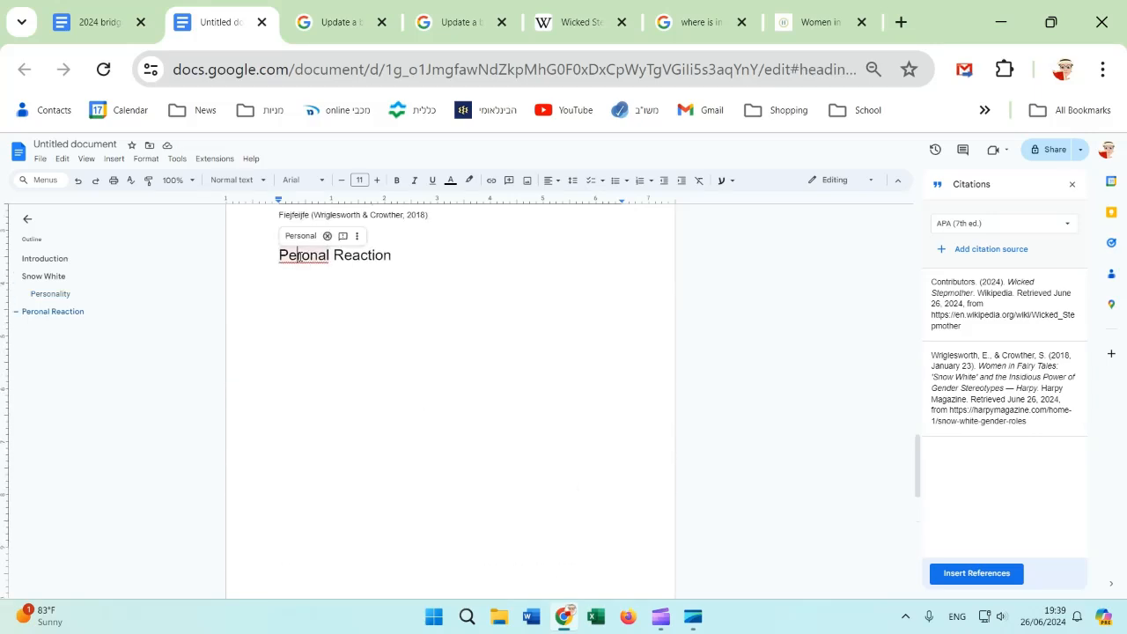
pyautogui.write('s')
pyautogui.scroll(-3, 431, 360)
pyautogui.scroll(5, 432, 360)
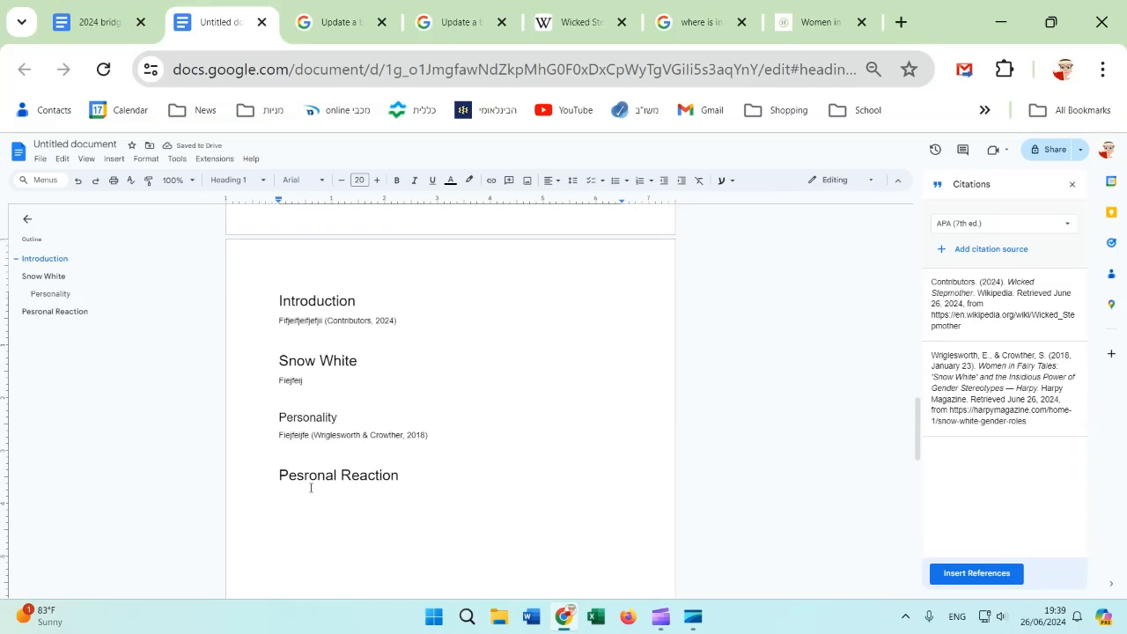
pyautogui.moveTo(336, 476); pyautogui.dragTo(297, 476)
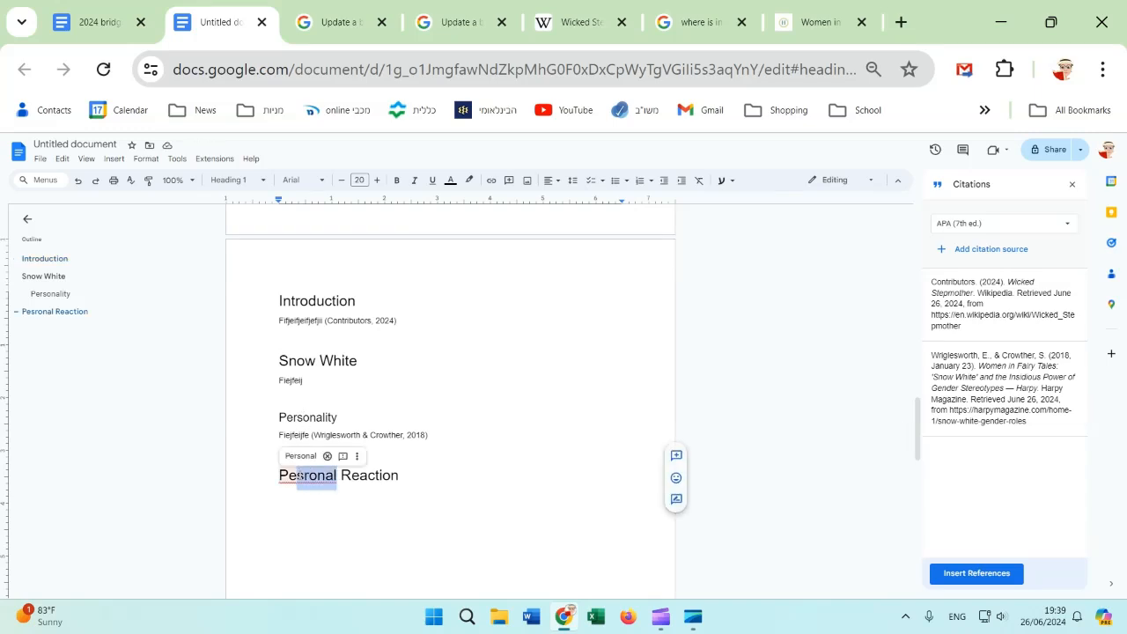
pyautogui.write('rsonal')
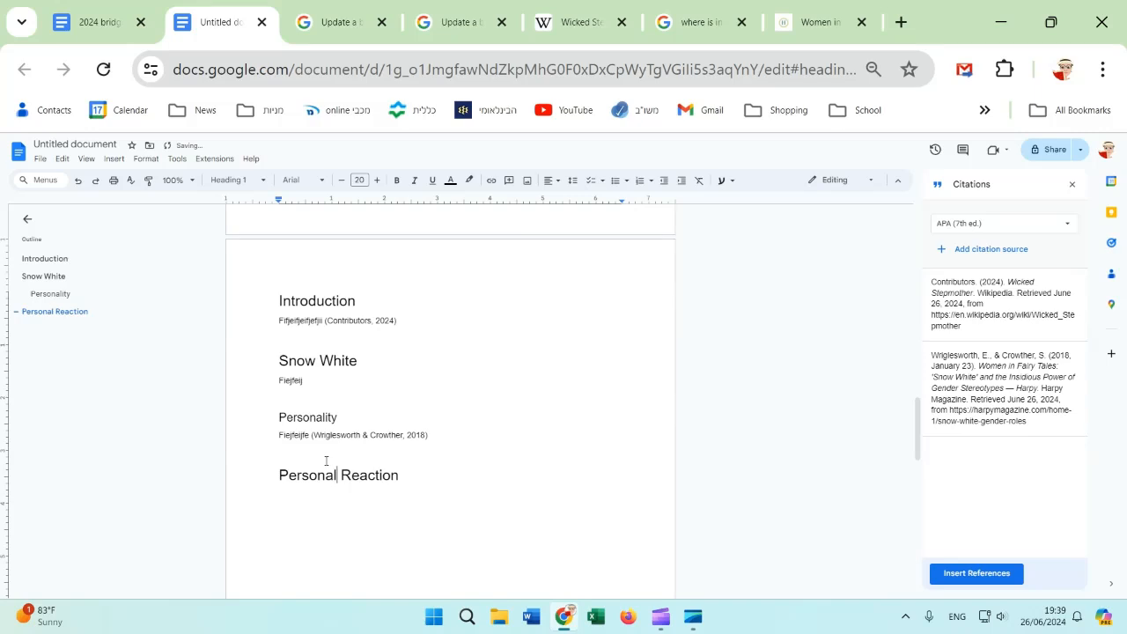
# Review the References page, the options for the Harpy Magazine citation source and the cited sections.
pyautogui.scroll(-3, 402, 455)
pyautogui.scroll(3, 397, 441)
pyautogui.scroll(-6, 549, 427)
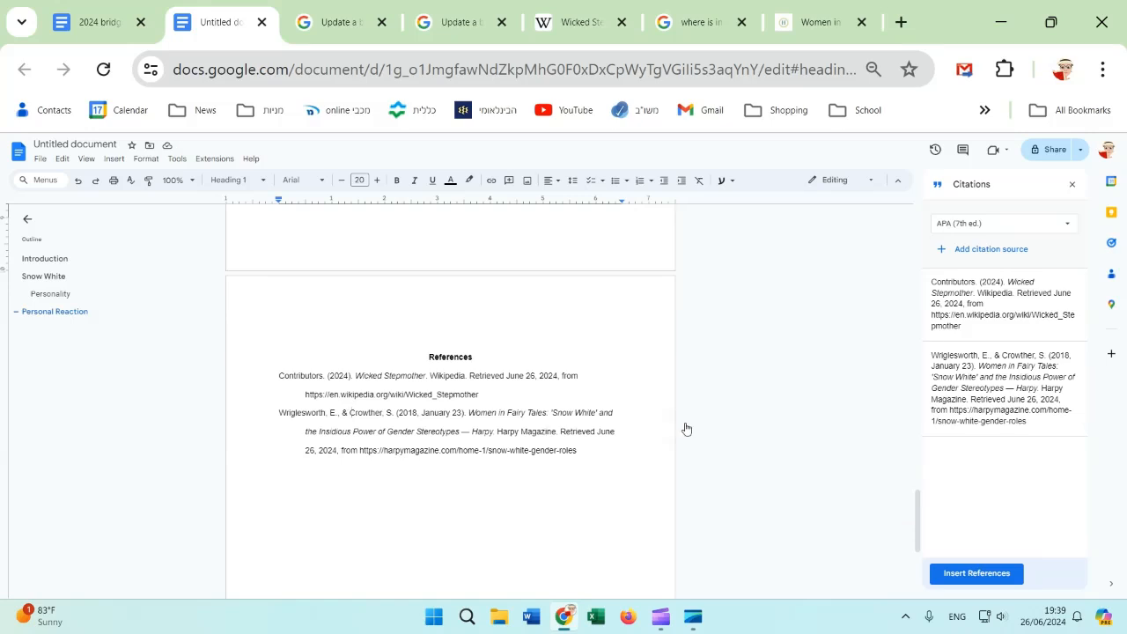
pyautogui.scroll(-3, 379, 459)
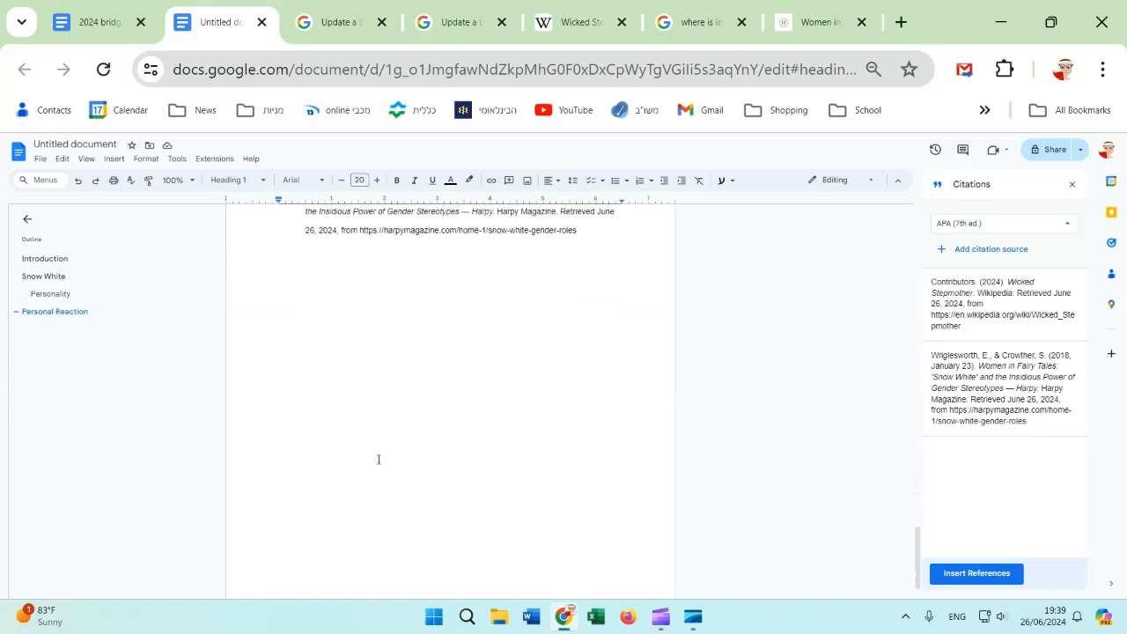
pyautogui.scroll(3, 378, 458)
pyautogui.click(298, 371)
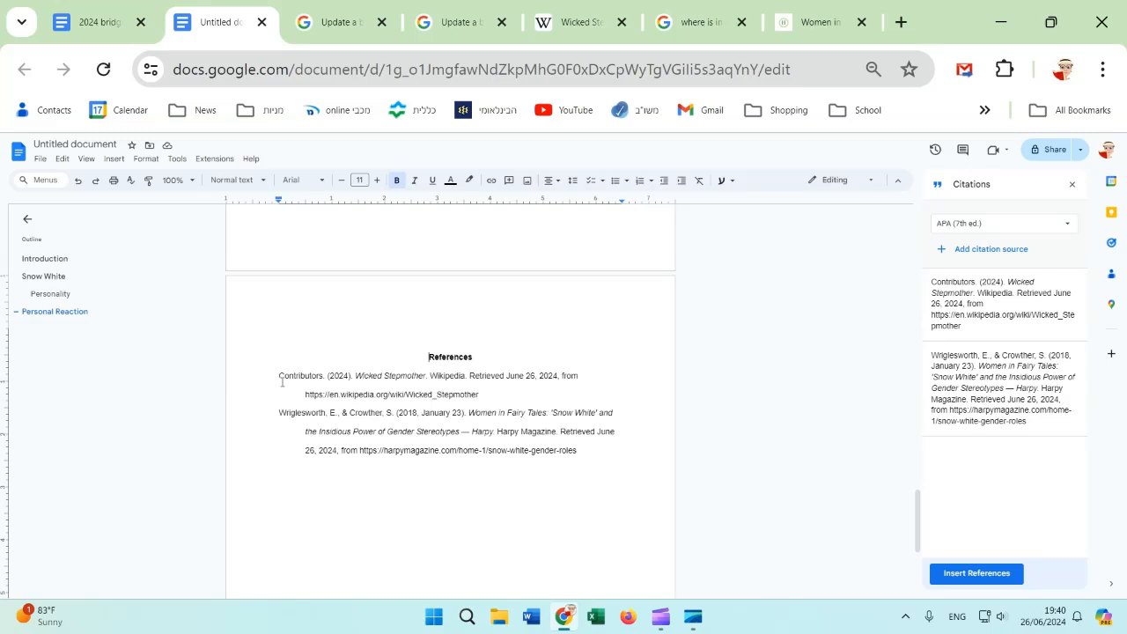
pyautogui.moveTo(662, 616)
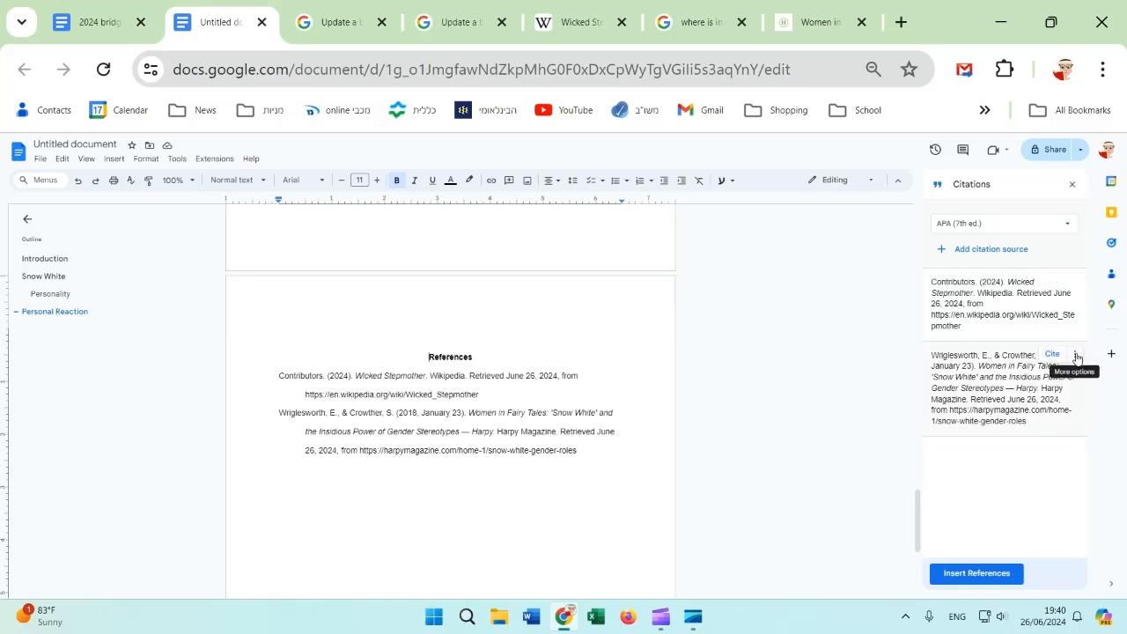
pyautogui.click(1076, 356)
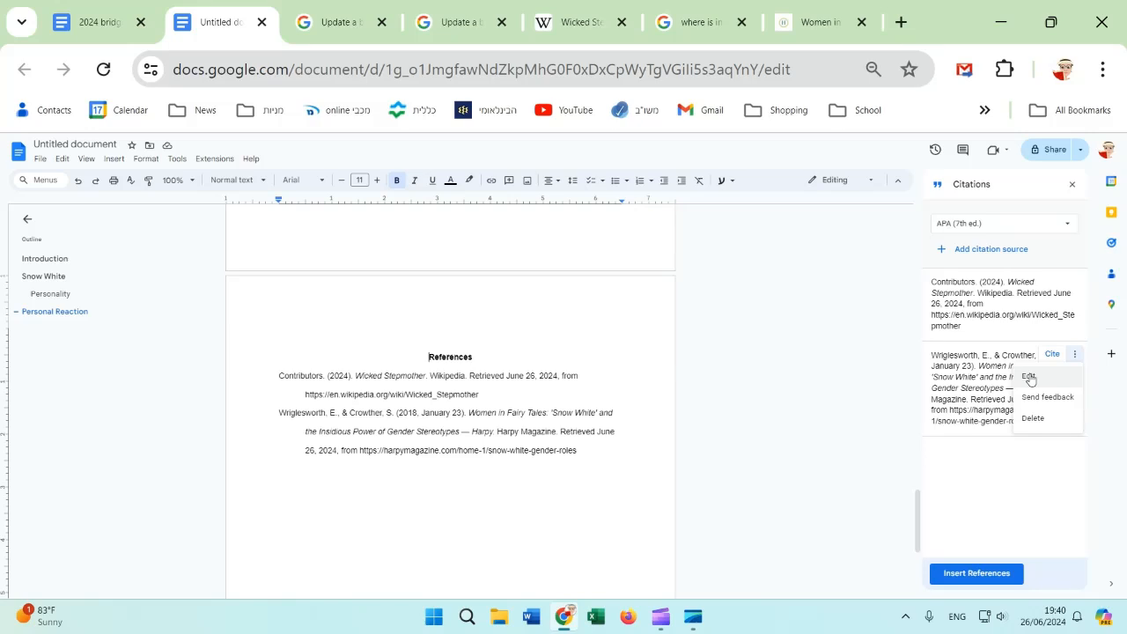
pyautogui.moveTo(1070, 324)
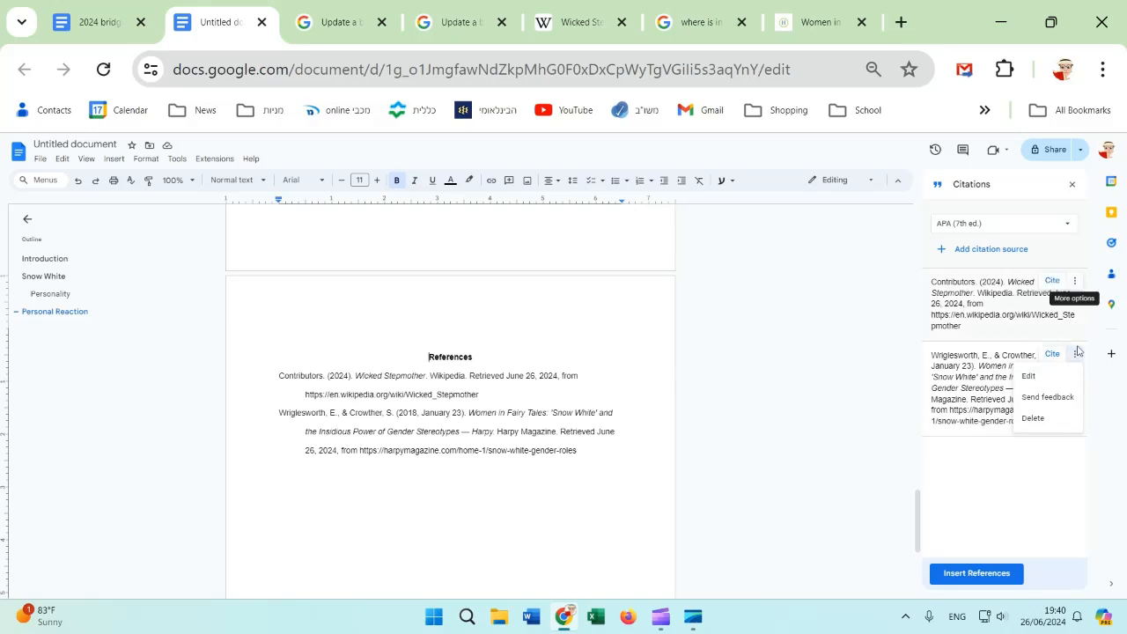
pyautogui.scroll(3, 788, 493)
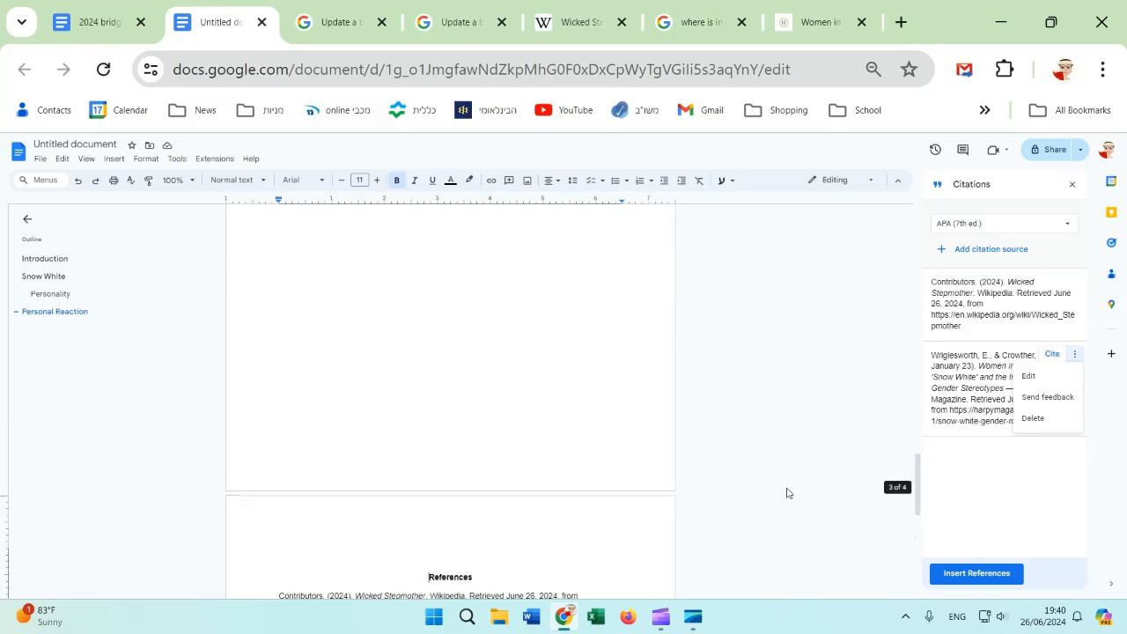
pyautogui.scroll(6, 788, 493)
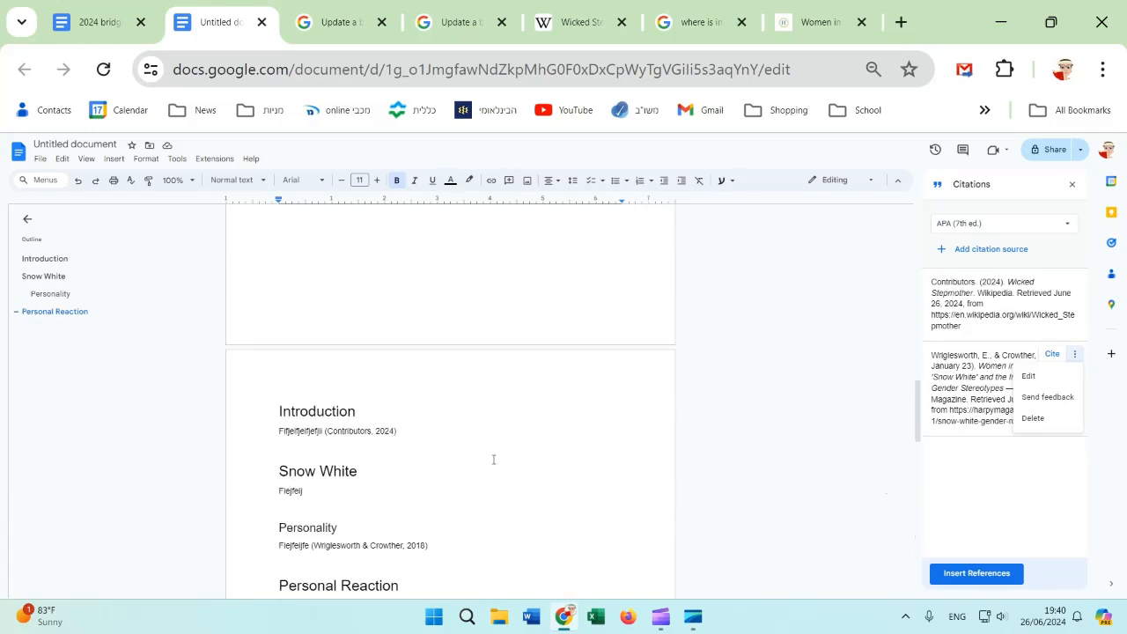
pyautogui.scroll(1, 493, 459)
pyautogui.scroll(5, 493, 459)
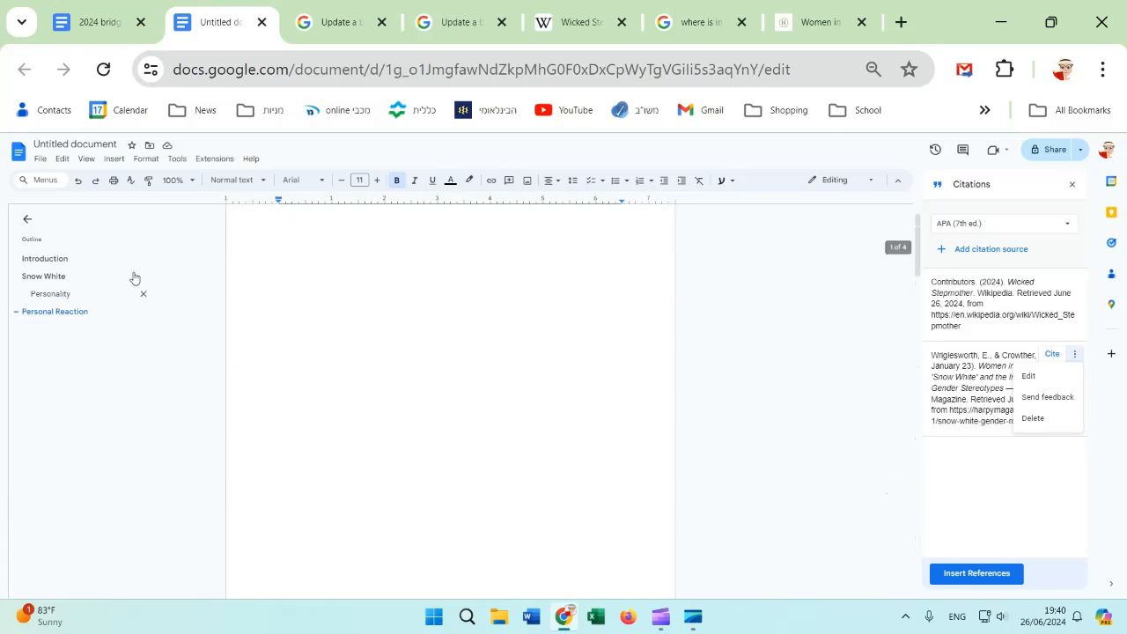
# Switch to the 2024 bridging project template and delete the "(format as Heading 1)" note from the Introduction heading.
pyautogui.click(91, 29)
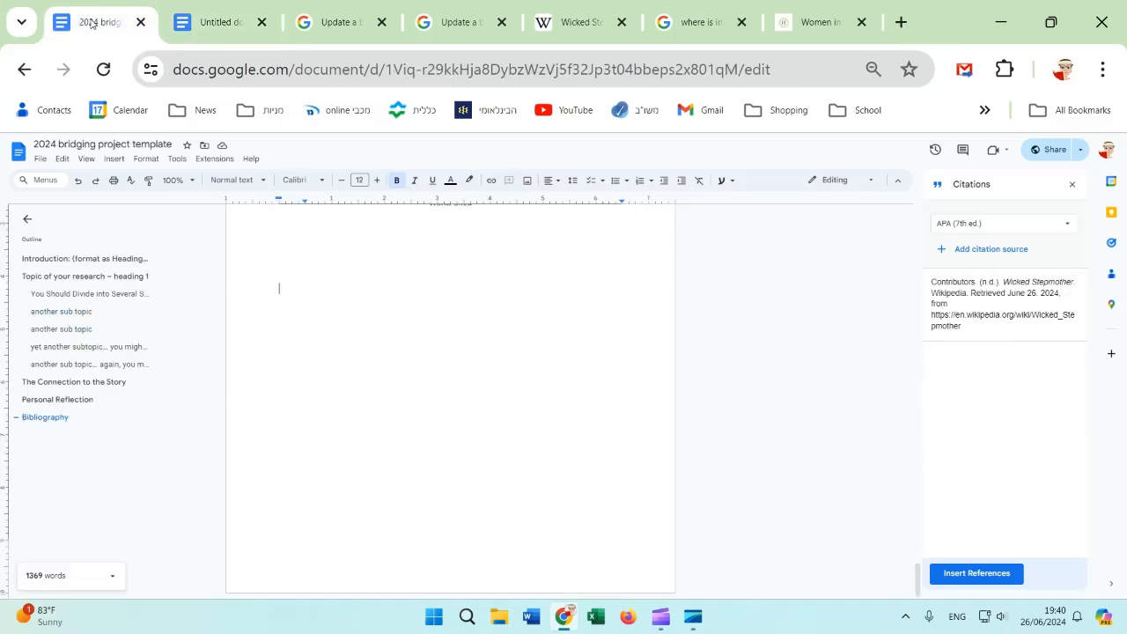
pyautogui.scroll(2, 271, 290)
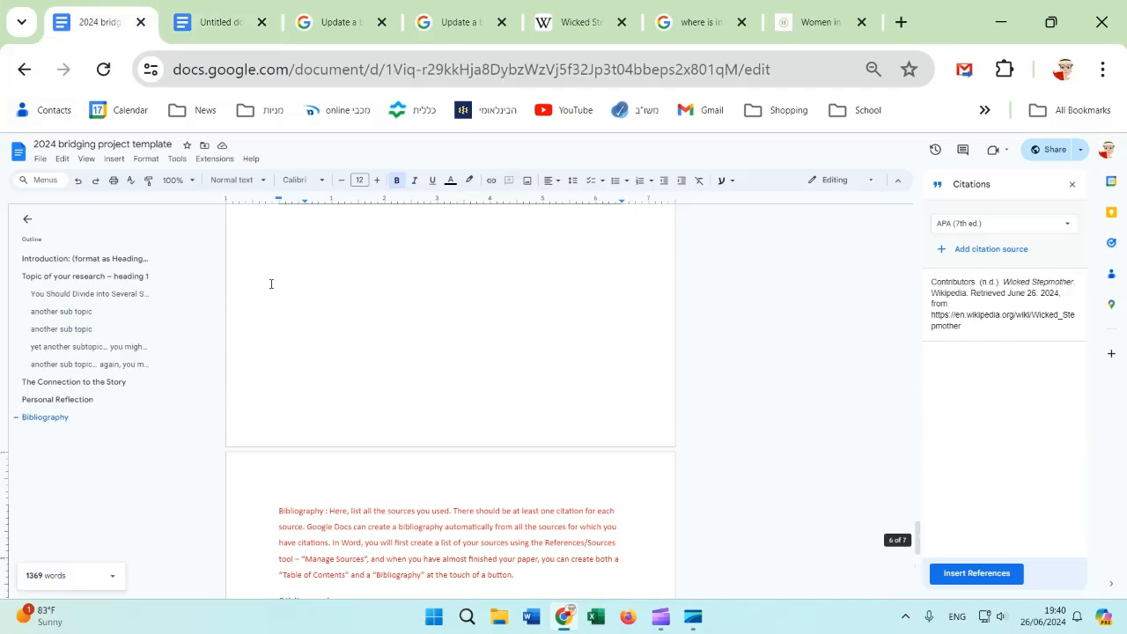
pyautogui.scroll(5, 317, 337)
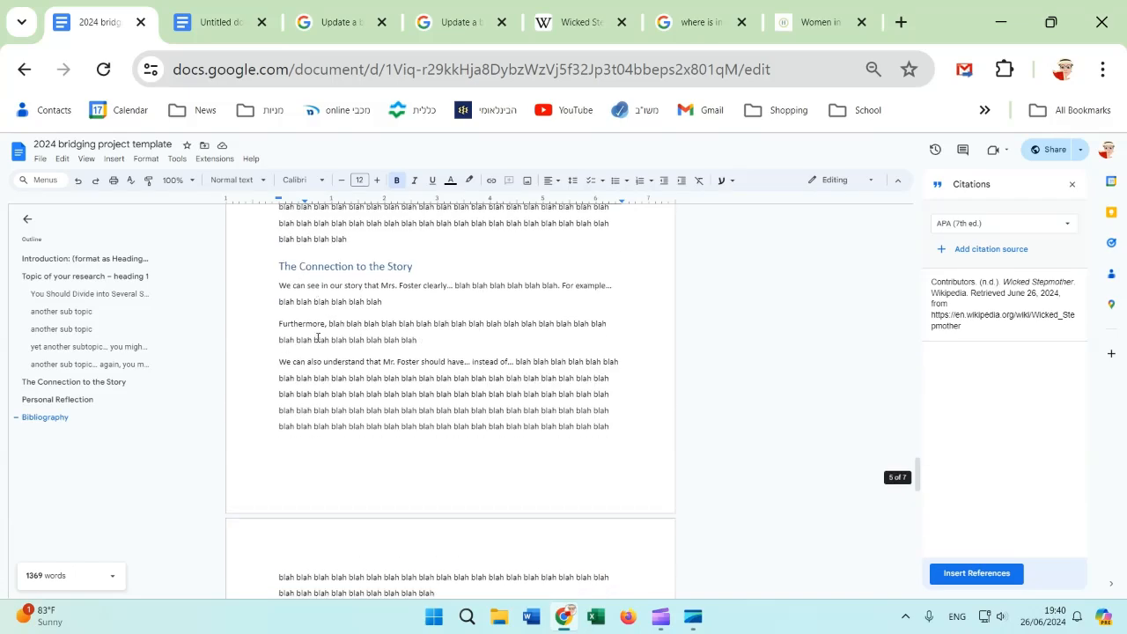
pyautogui.scroll(10, 318, 330)
pyautogui.scroll(4, 322, 321)
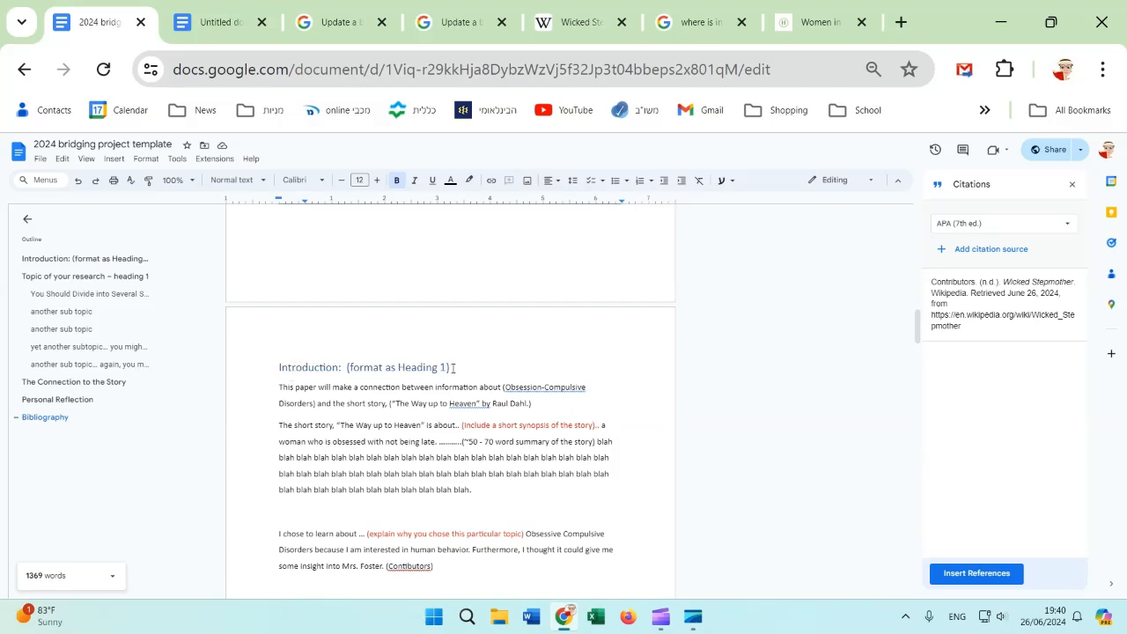
pyautogui.moveTo(454, 368); pyautogui.dragTo(349, 367)
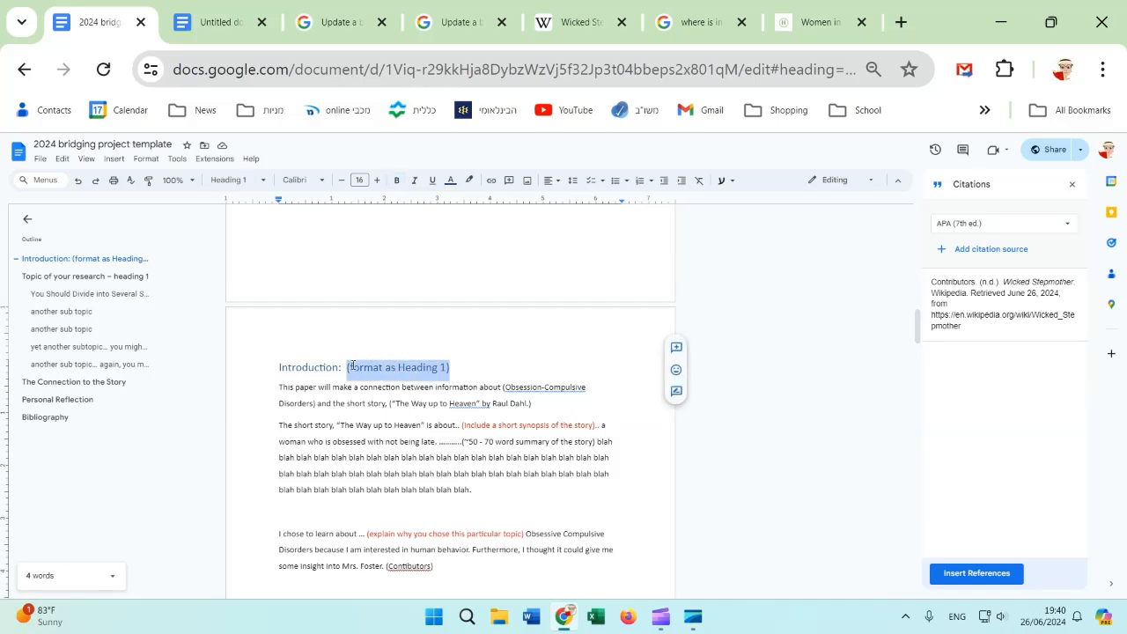
pyautogui.press('BackSpace')
# Review the template's research topic heading, its subtopics and the Bibliography instructions.
pyautogui.scroll(-4, 358, 359)
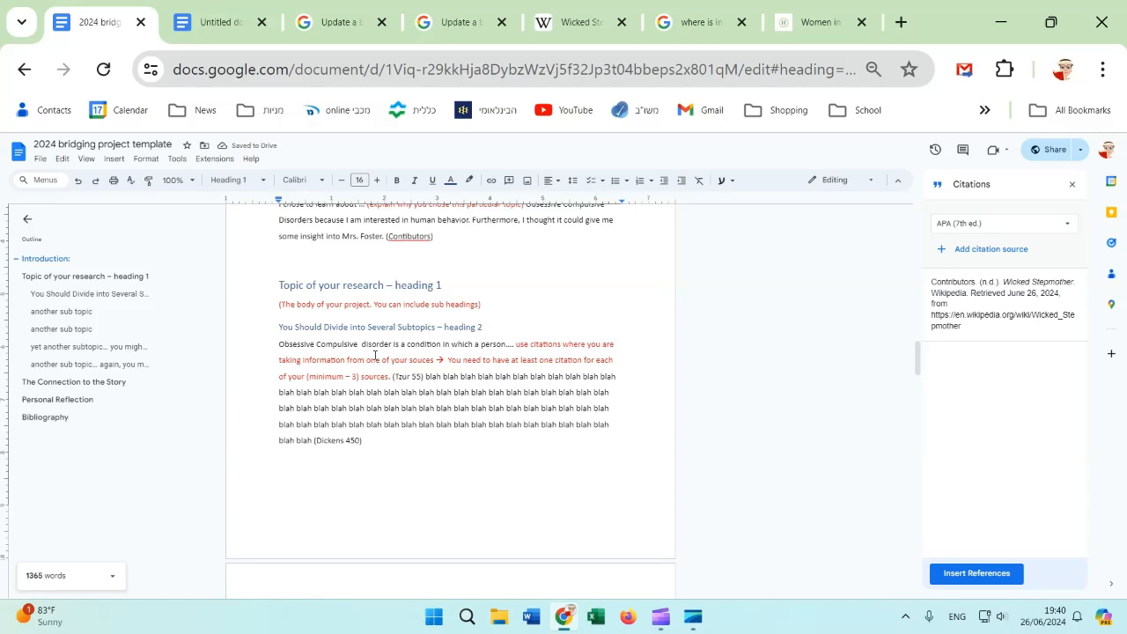
pyautogui.moveTo(445, 284); pyautogui.dragTo(396, 285)
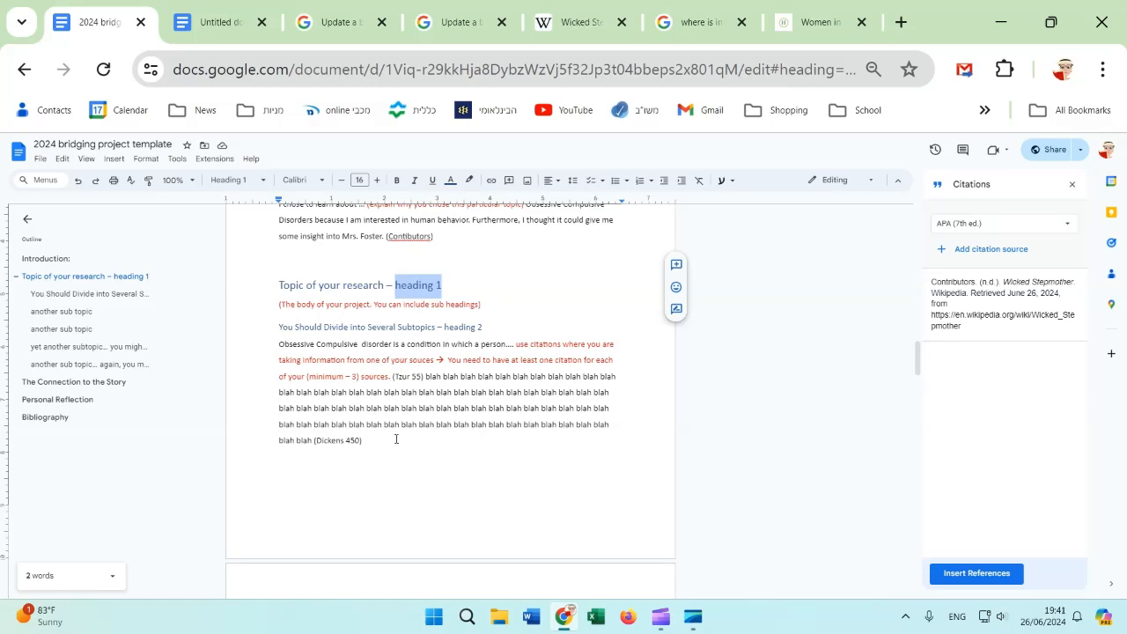
pyautogui.scroll(3, 396, 439)
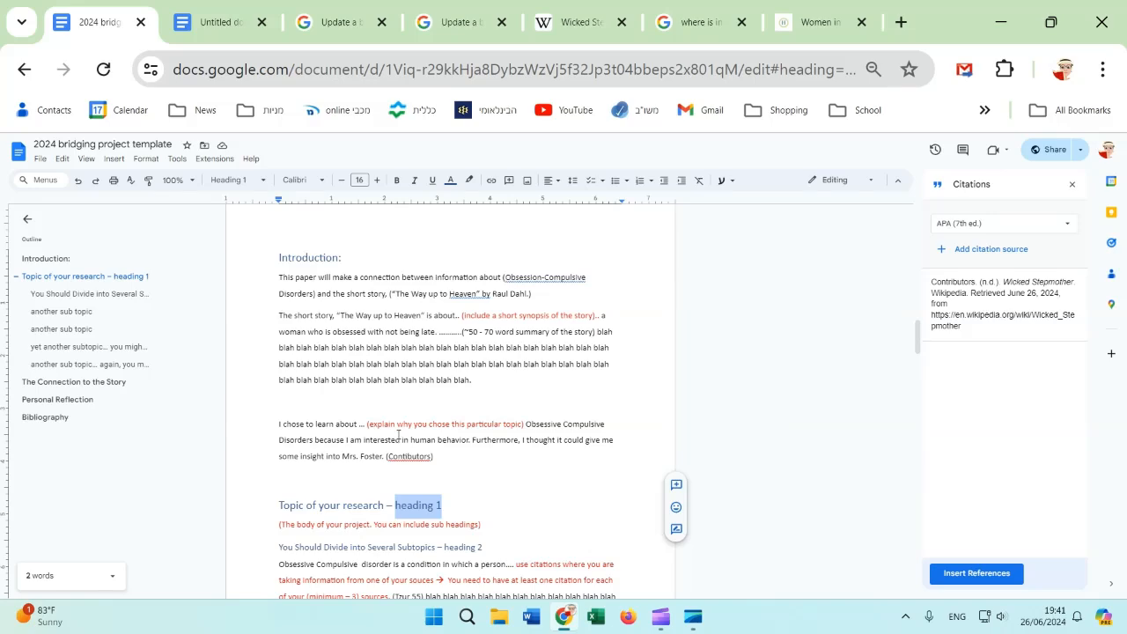
pyautogui.scroll(-1, 398, 435)
pyautogui.scroll(-20, 510, 411)
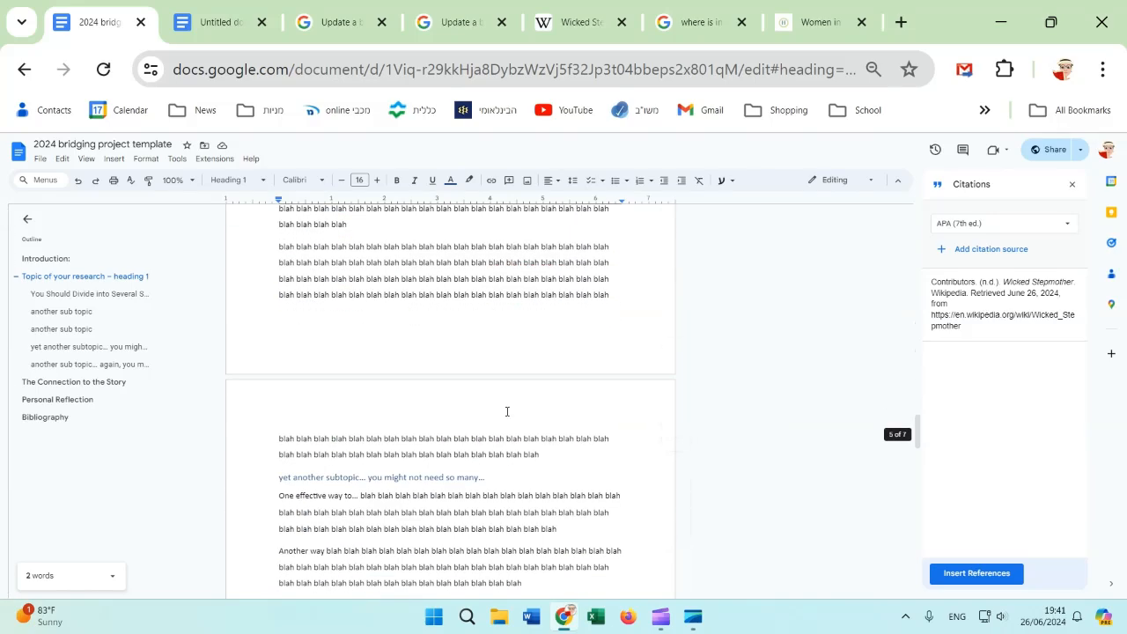
pyautogui.scroll(-5, 503, 411)
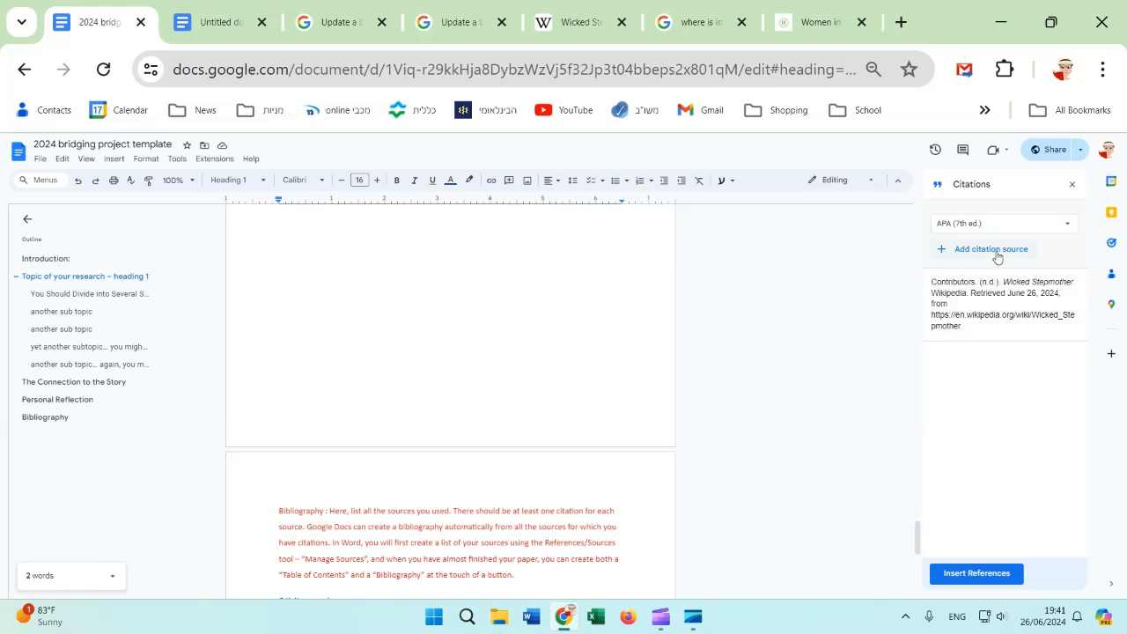
# Delete the Wicked Stepmother Wikipedia source from the template's citations.
pyautogui.scroll(10, 825, 397)
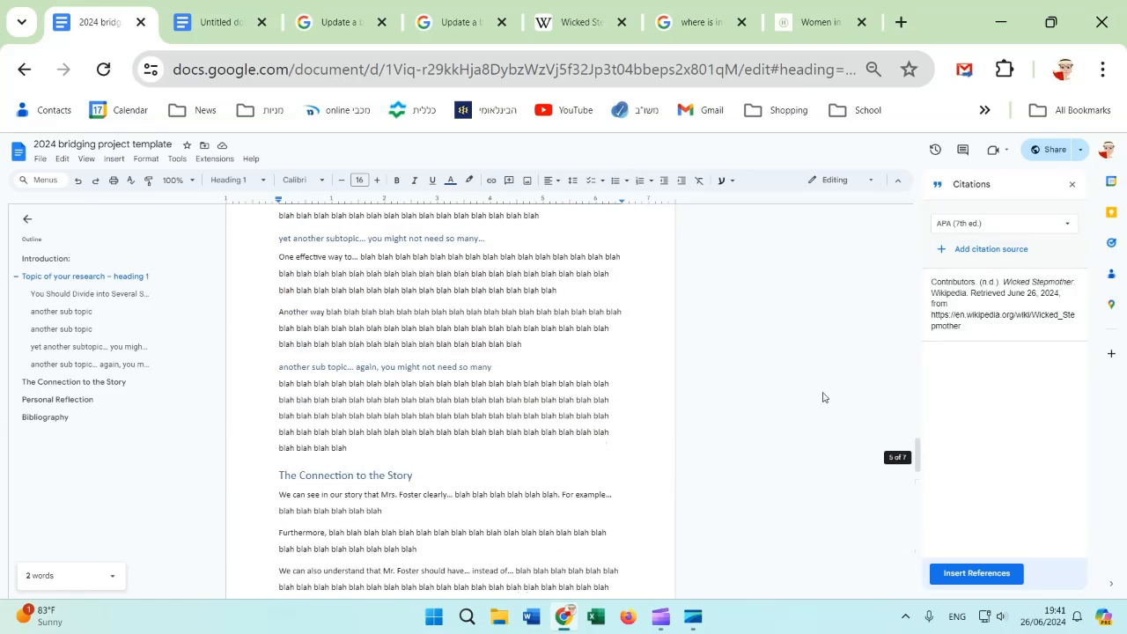
pyautogui.scroll(15, 823, 392)
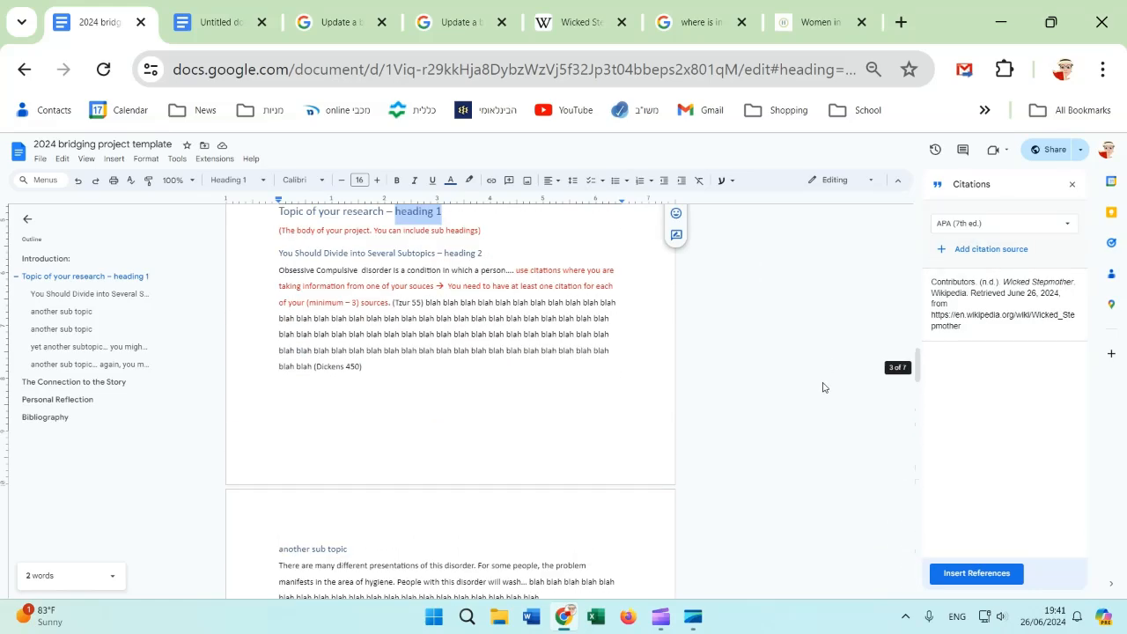
pyautogui.click(1076, 282)
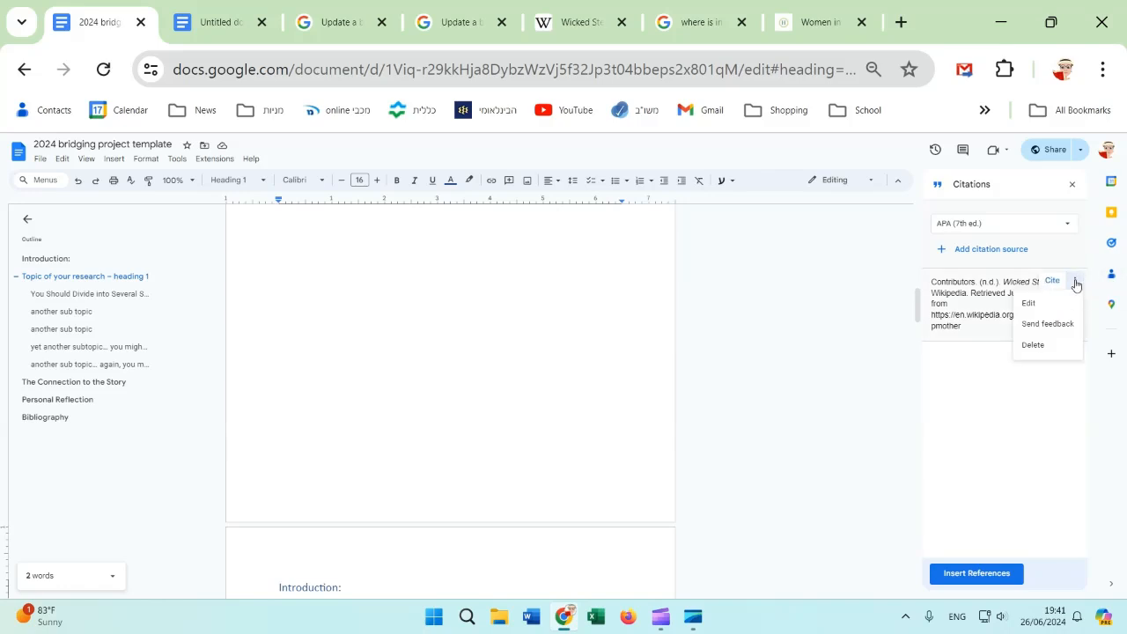
pyautogui.click(1034, 344)
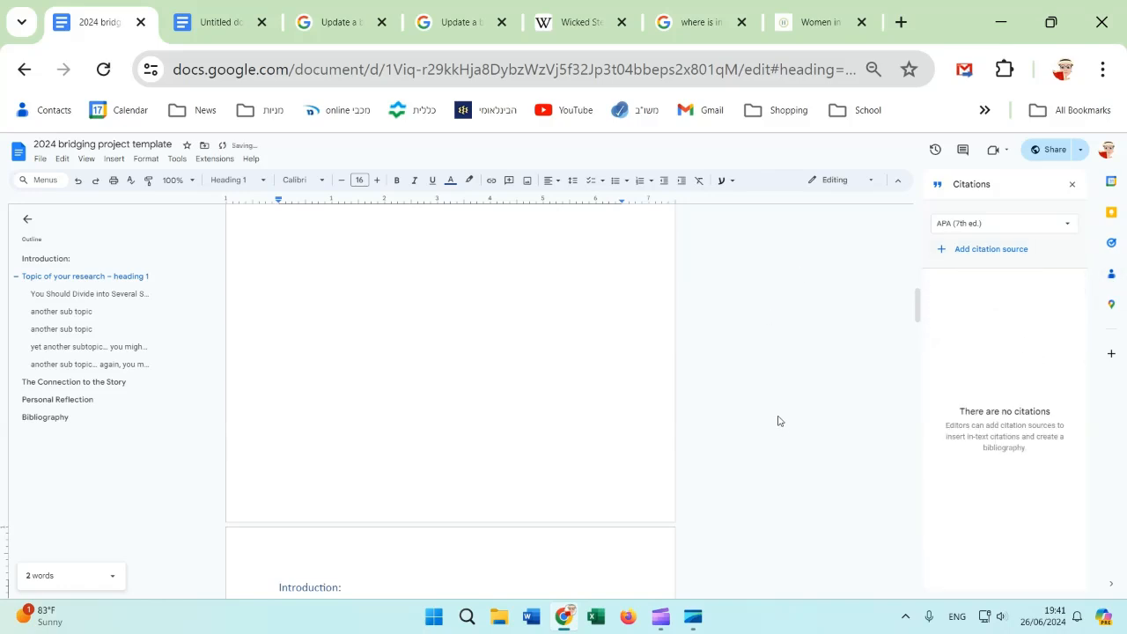
# Return to the template's title page and look at its file commands, including the download option.
pyautogui.scroll(10, 778, 421)
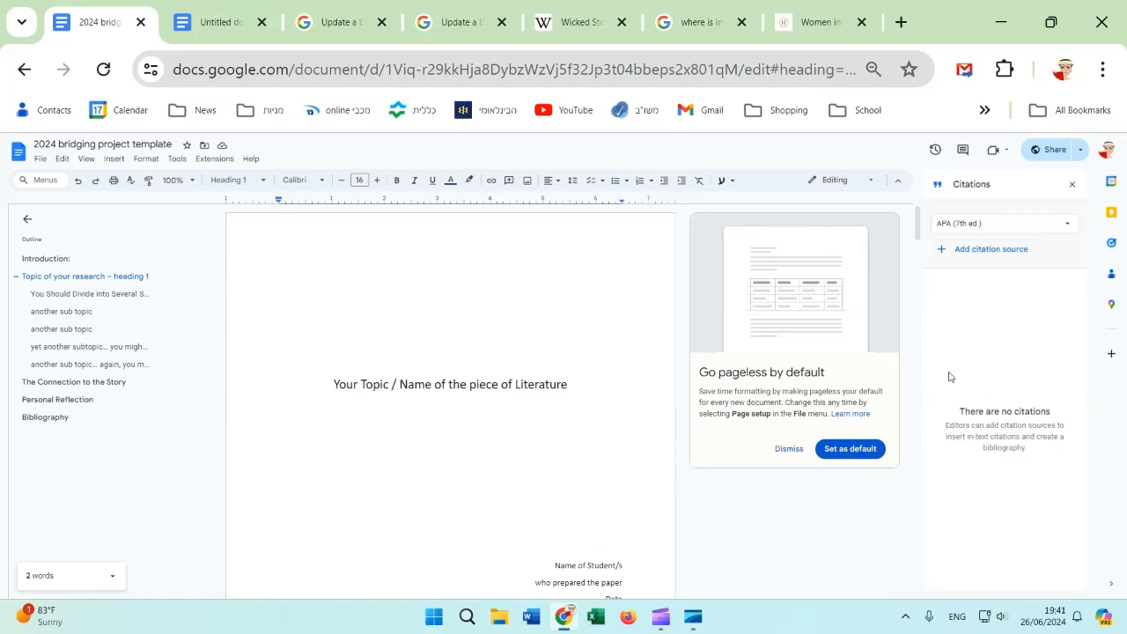
pyautogui.click(40, 160)
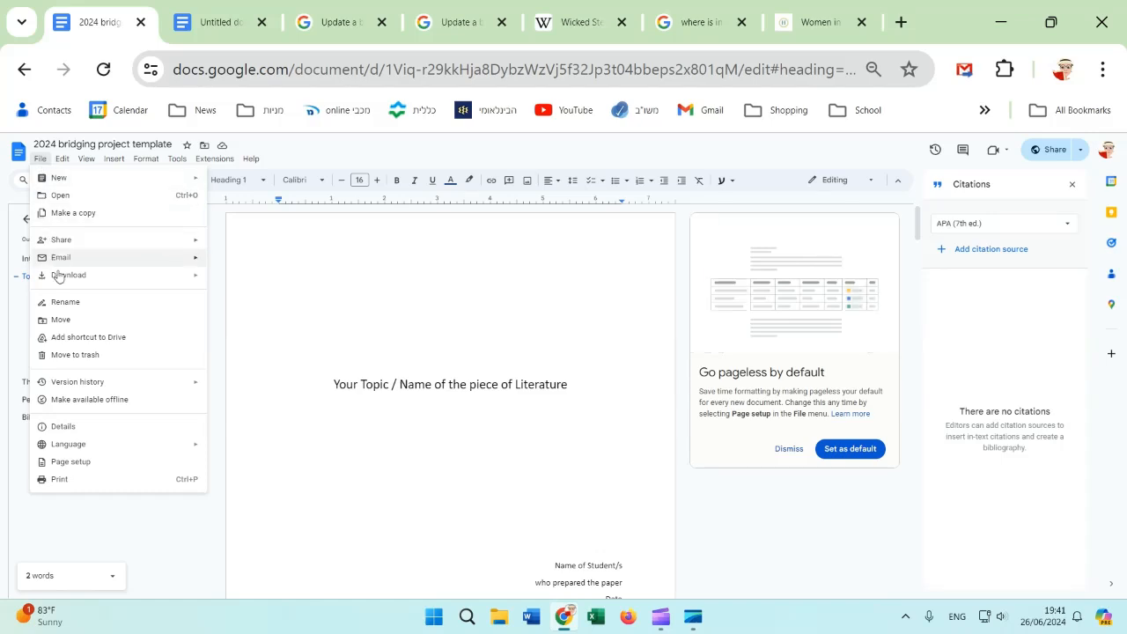
pyautogui.moveTo(61, 280)
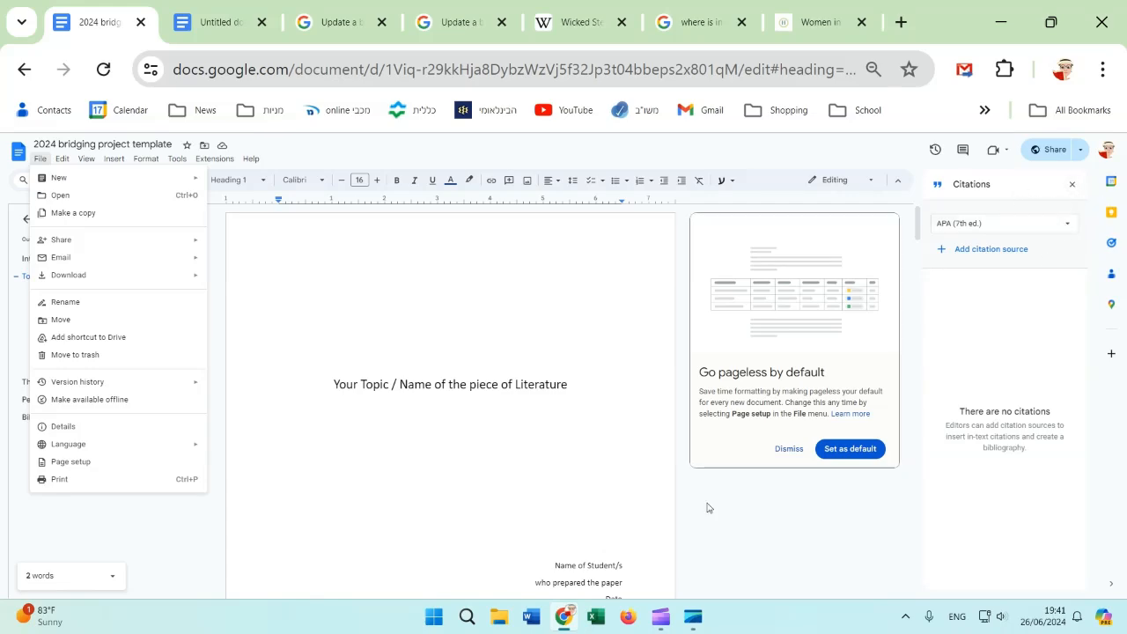
pyautogui.click(662, 619)
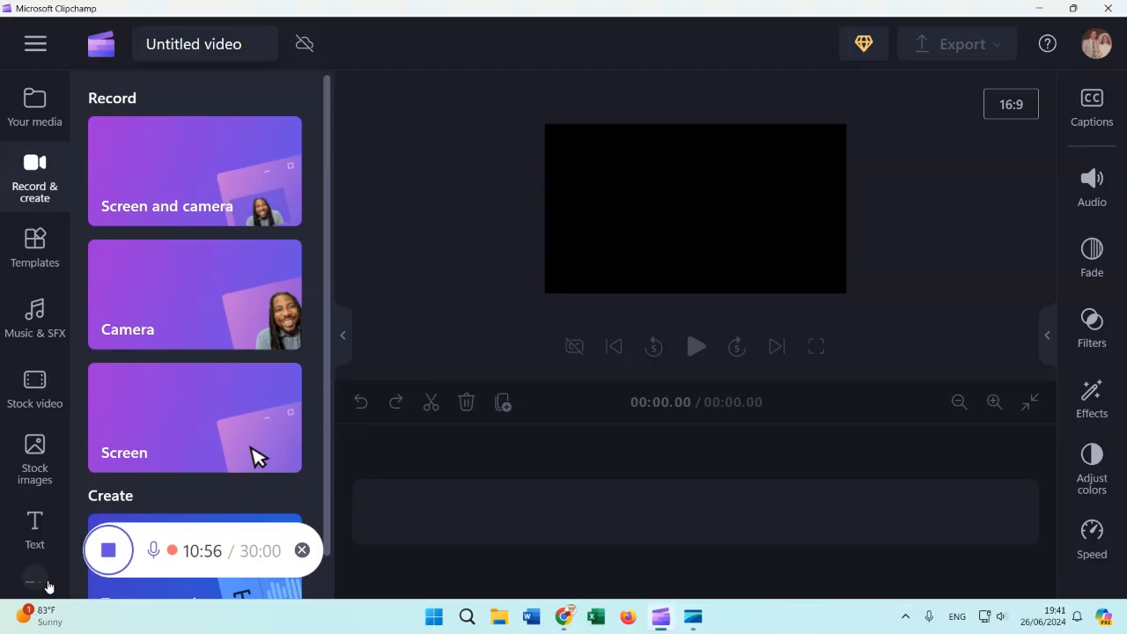